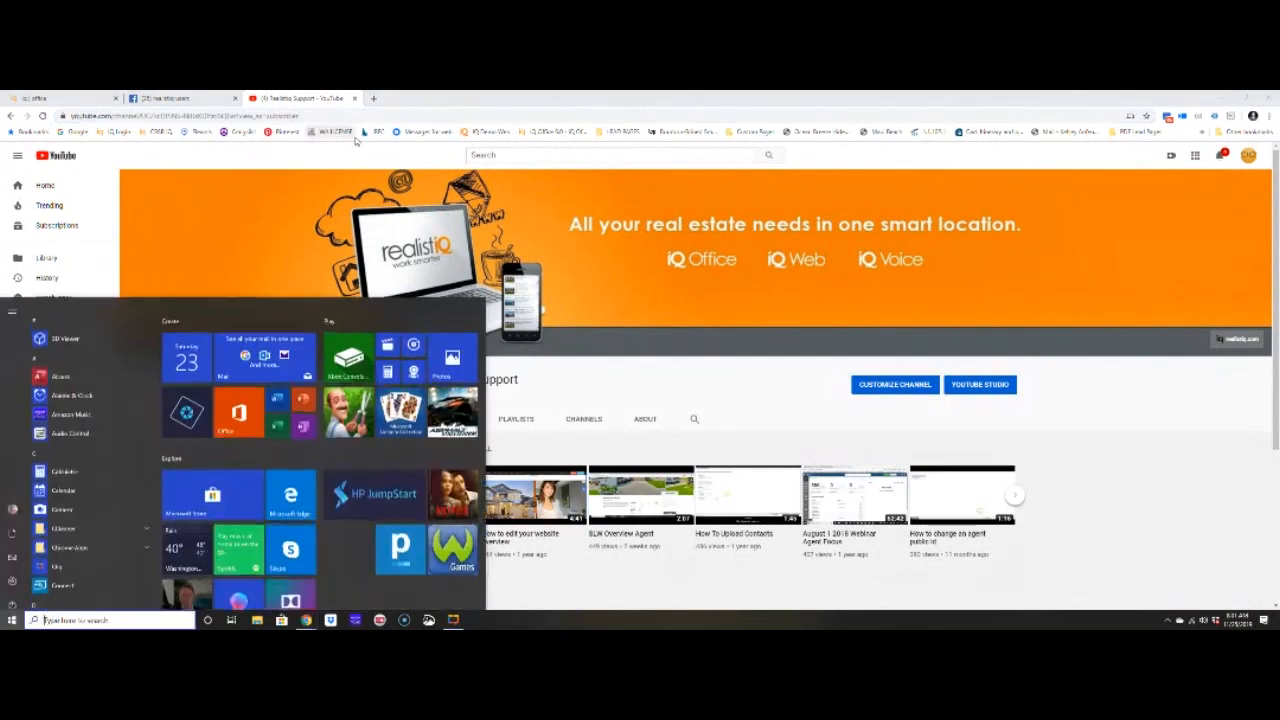
- Load the realistiQ live training sessions page in its own tab, then add a new blank tab
left_click(362, 115)
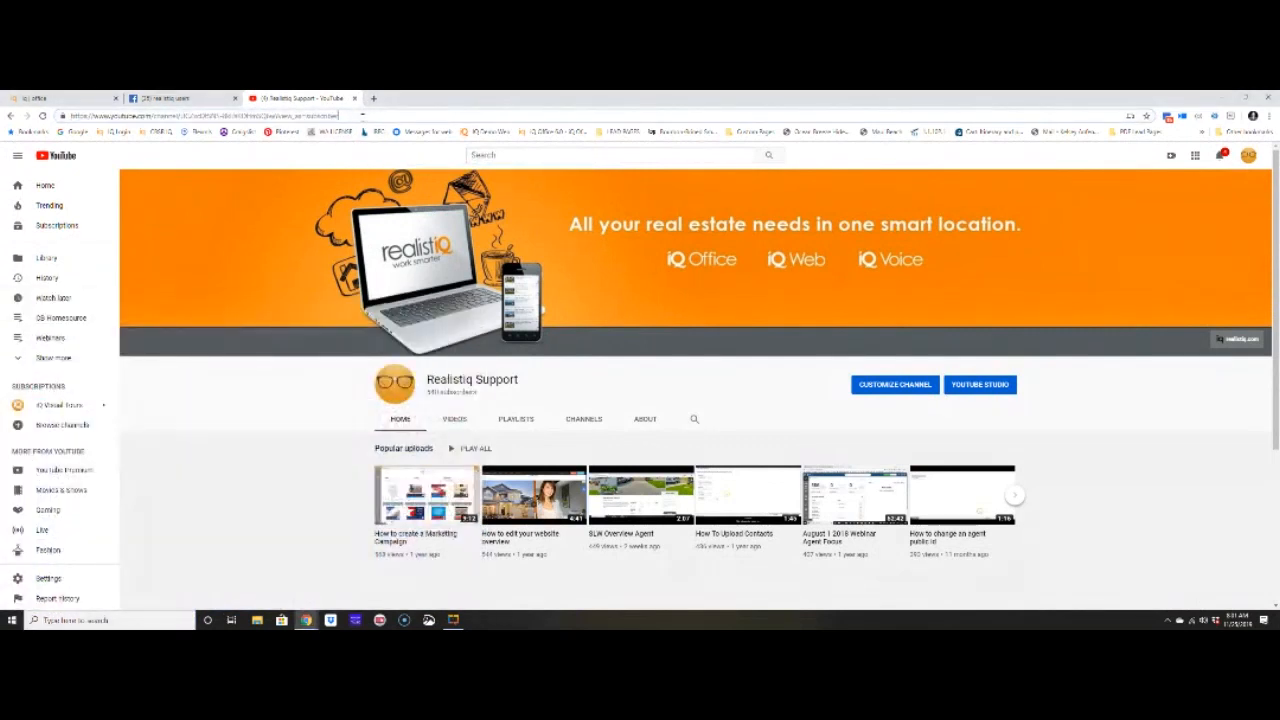
key("ctrl+a")
key("BackSpace")
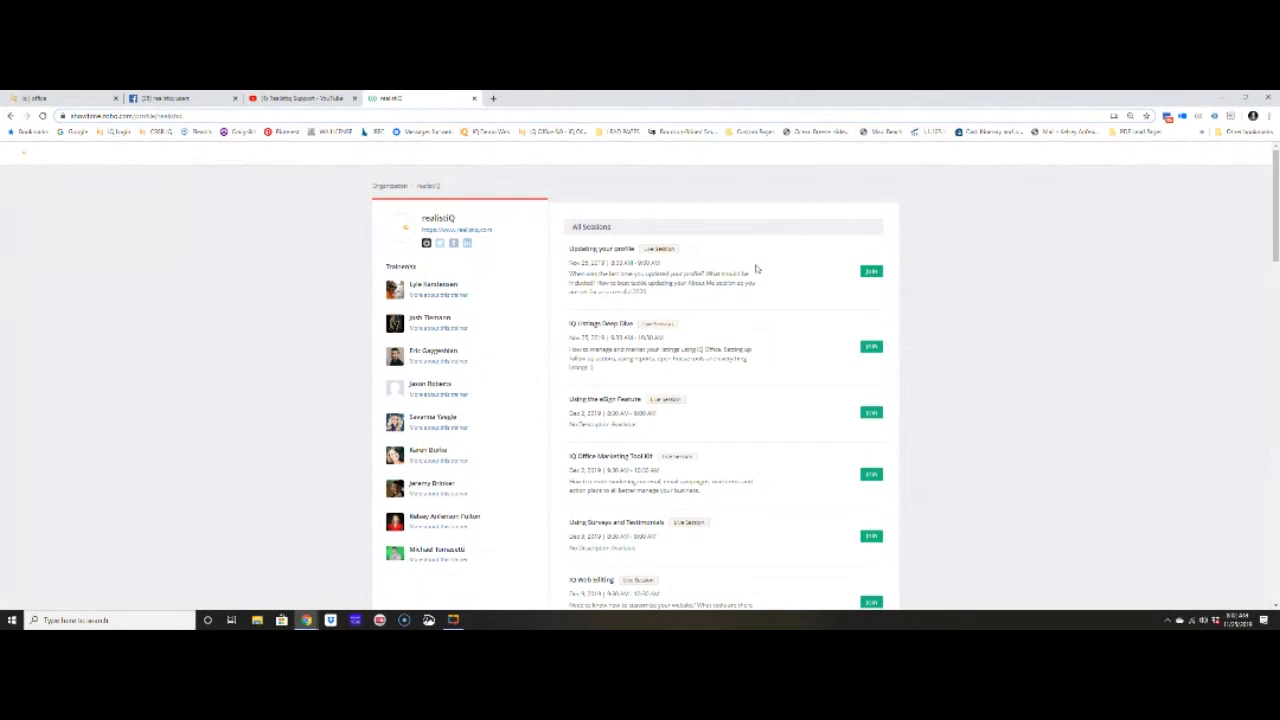
scroll(706, 282, "down", 7)
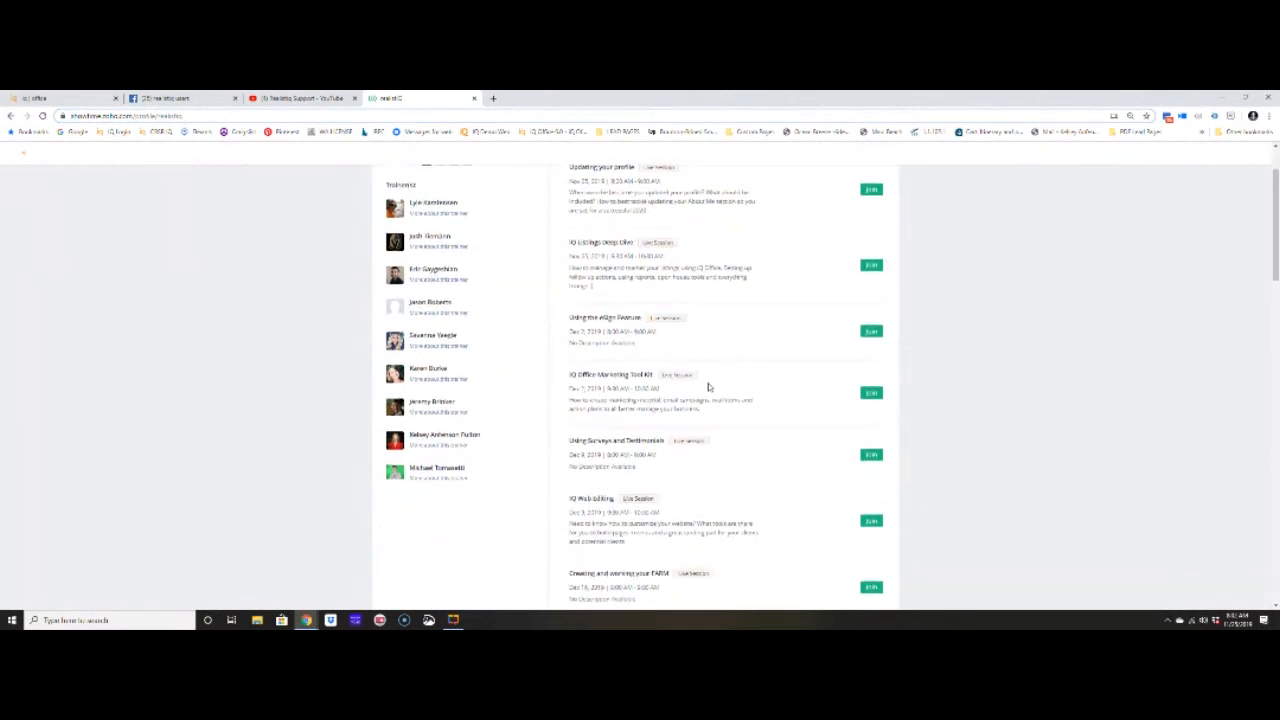
scroll(706, 388, "up", 7)
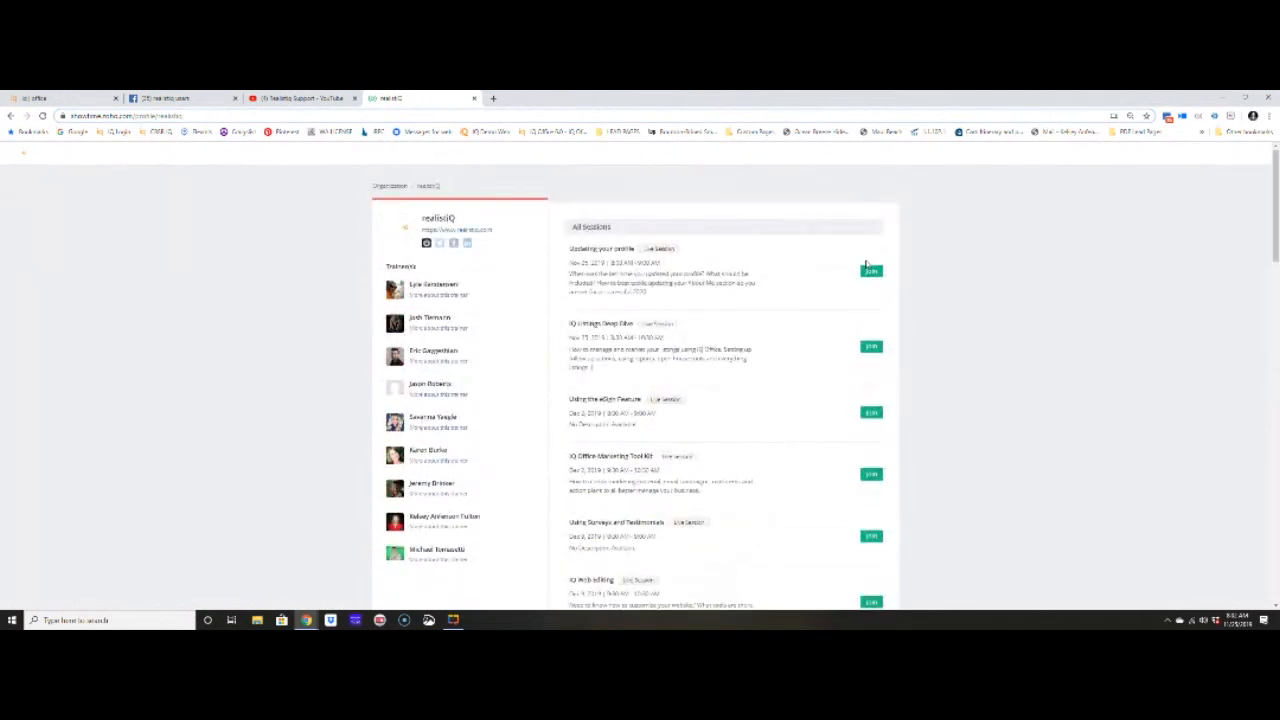
left_click(58, 97)
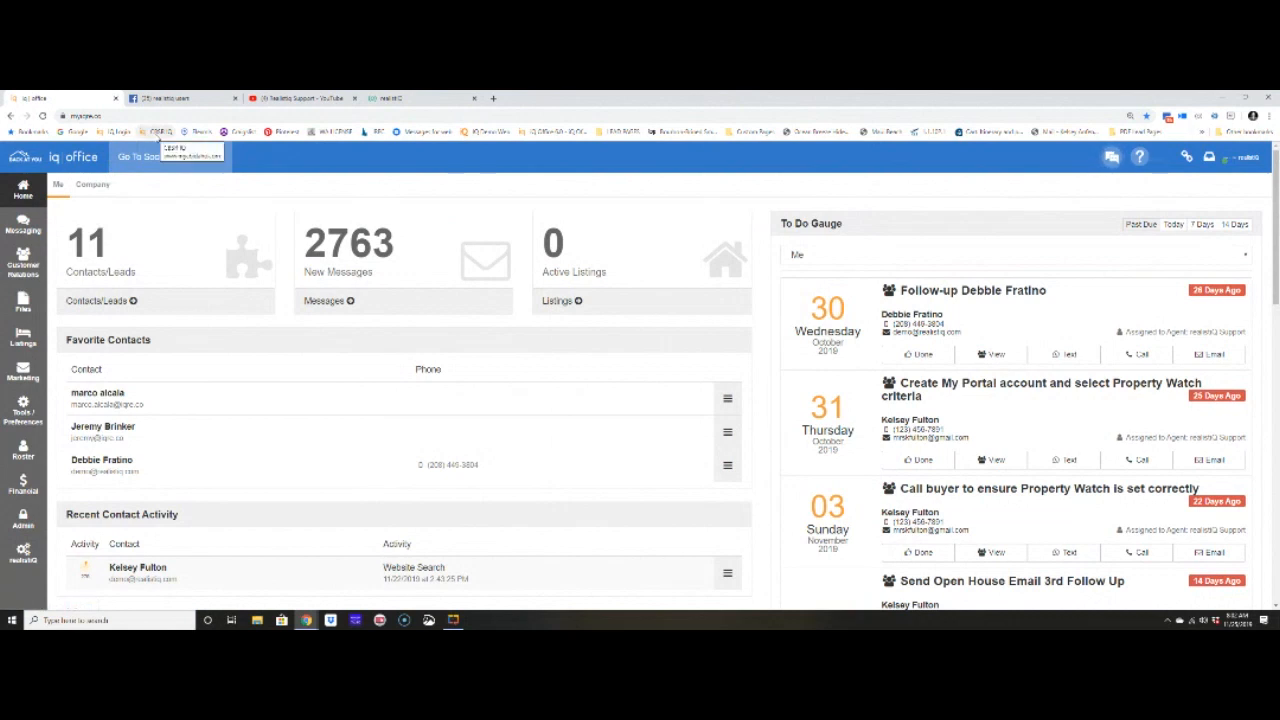
left_click(492, 100)
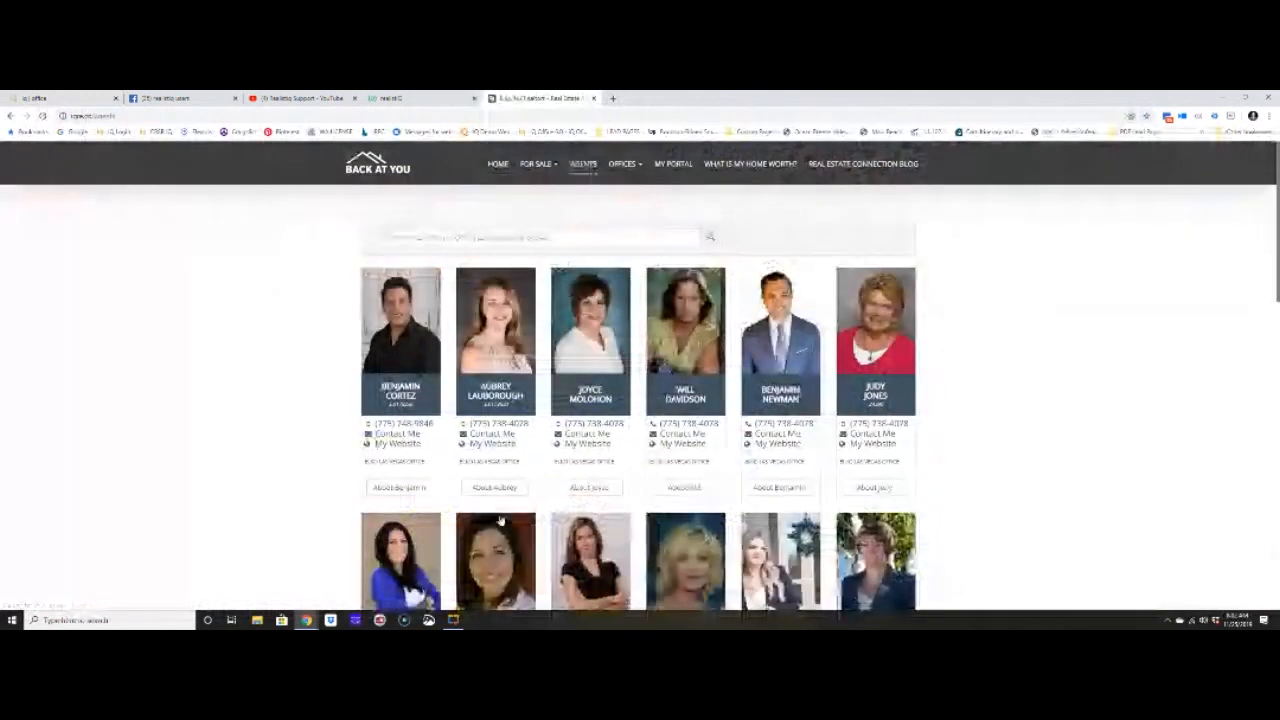
- Open the first agent's About page, select its Seller and Buyer profile text, then return to IQ Office
left_click(425, 494)
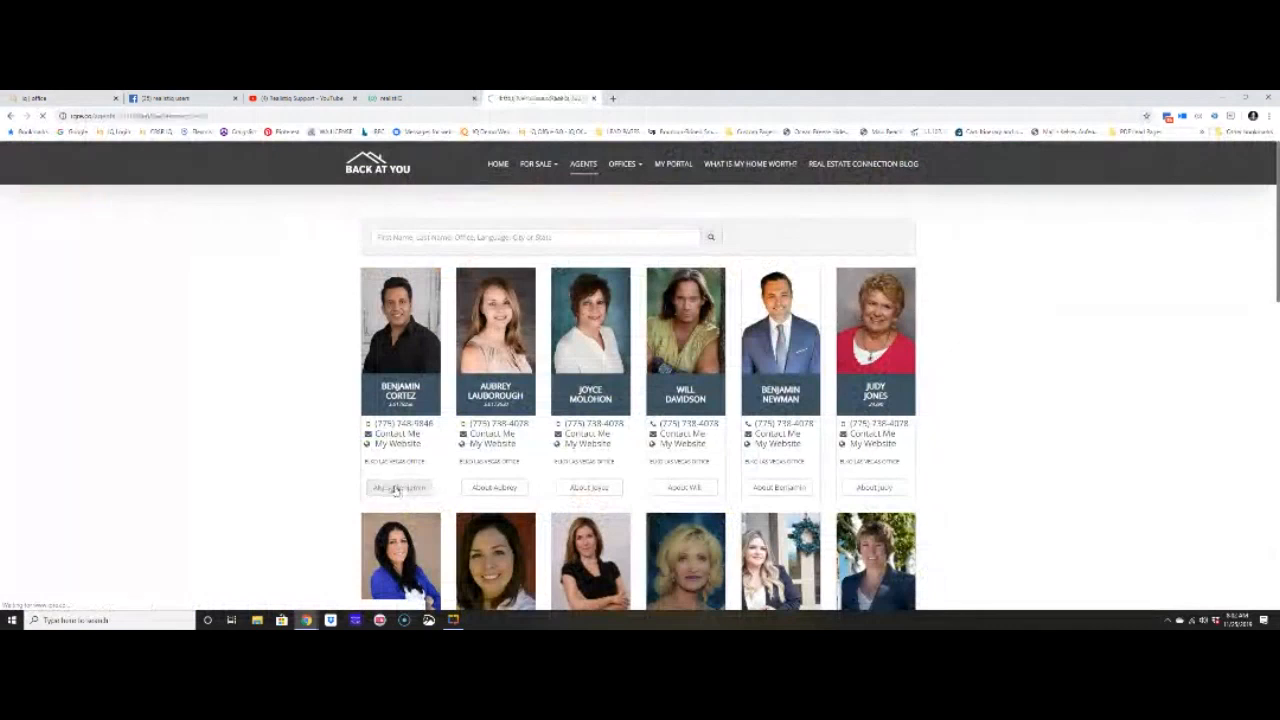
scroll(562, 514, "down", 1)
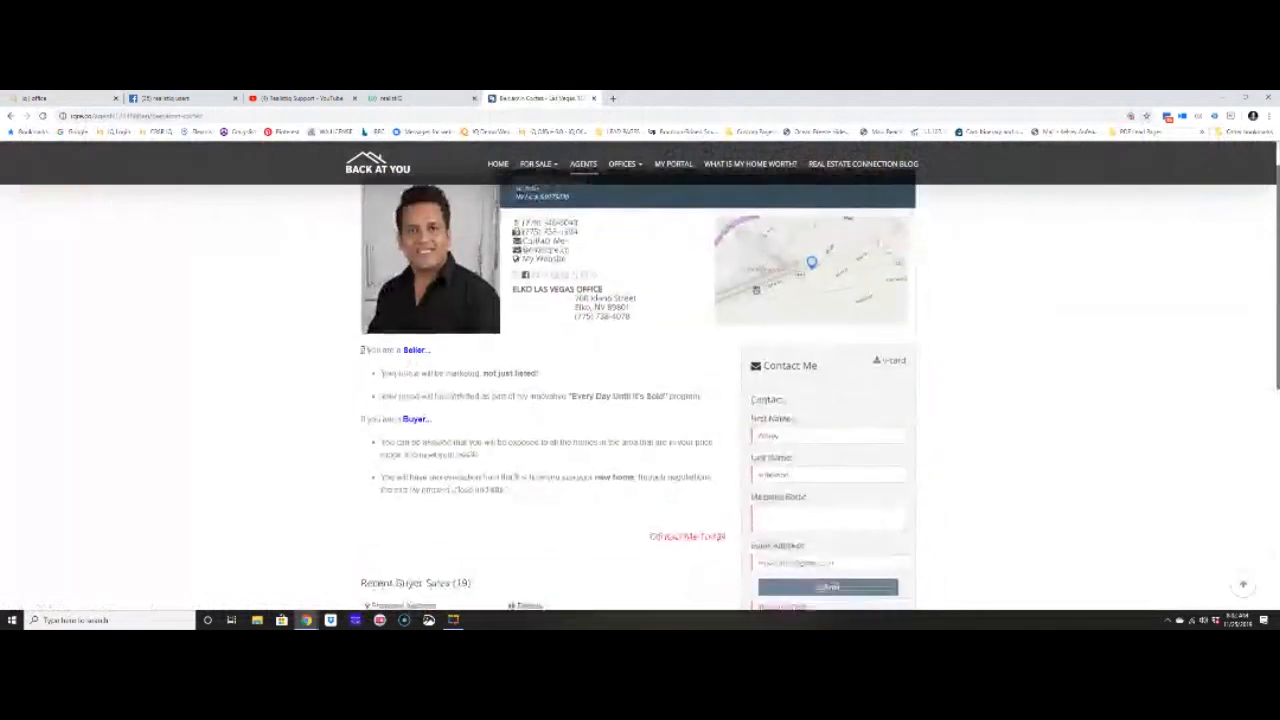
left_click_drag(384, 352, 700, 540)
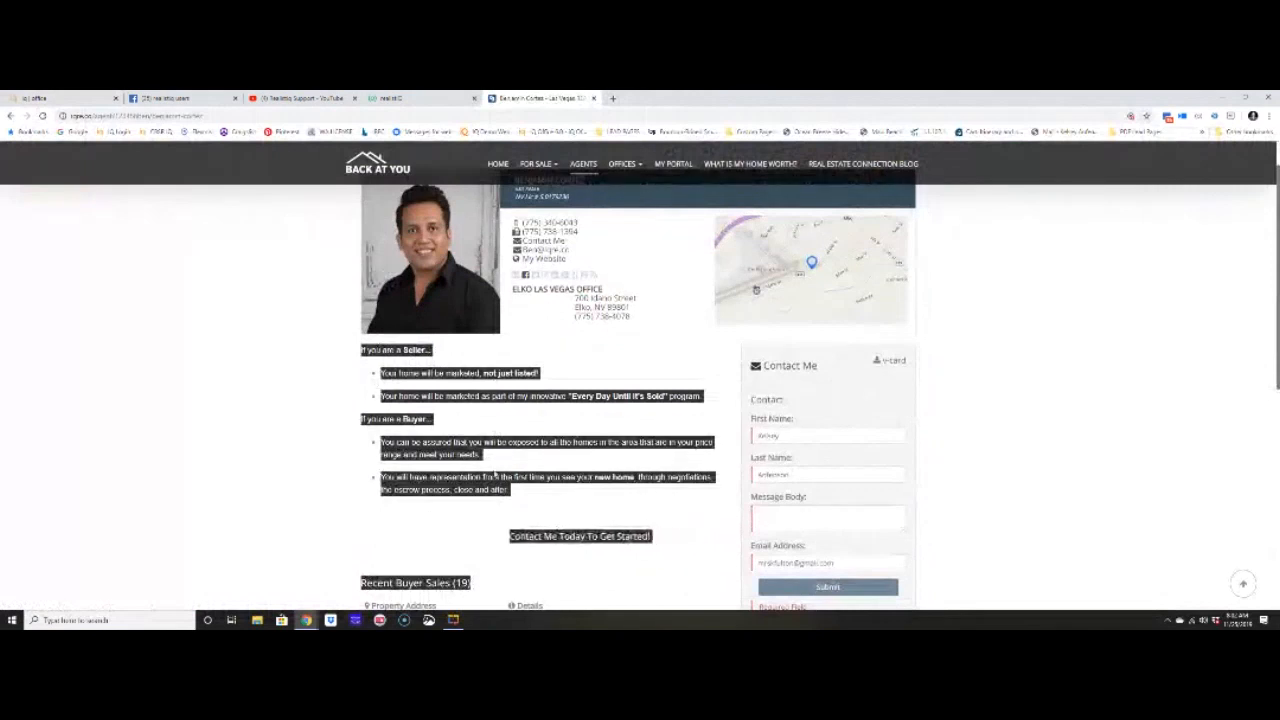
scroll(485, 480, "up", 1)
scroll(540, 400, "up", 1)
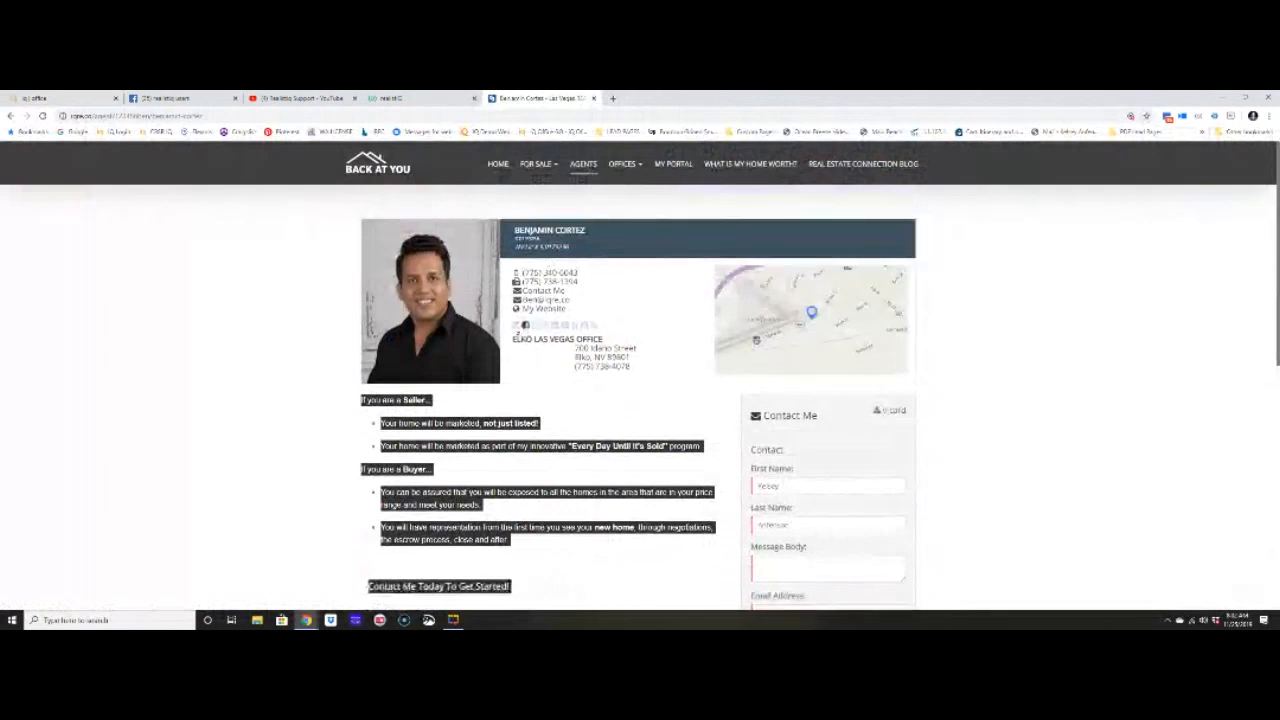
scroll(490, 423, "down", 1)
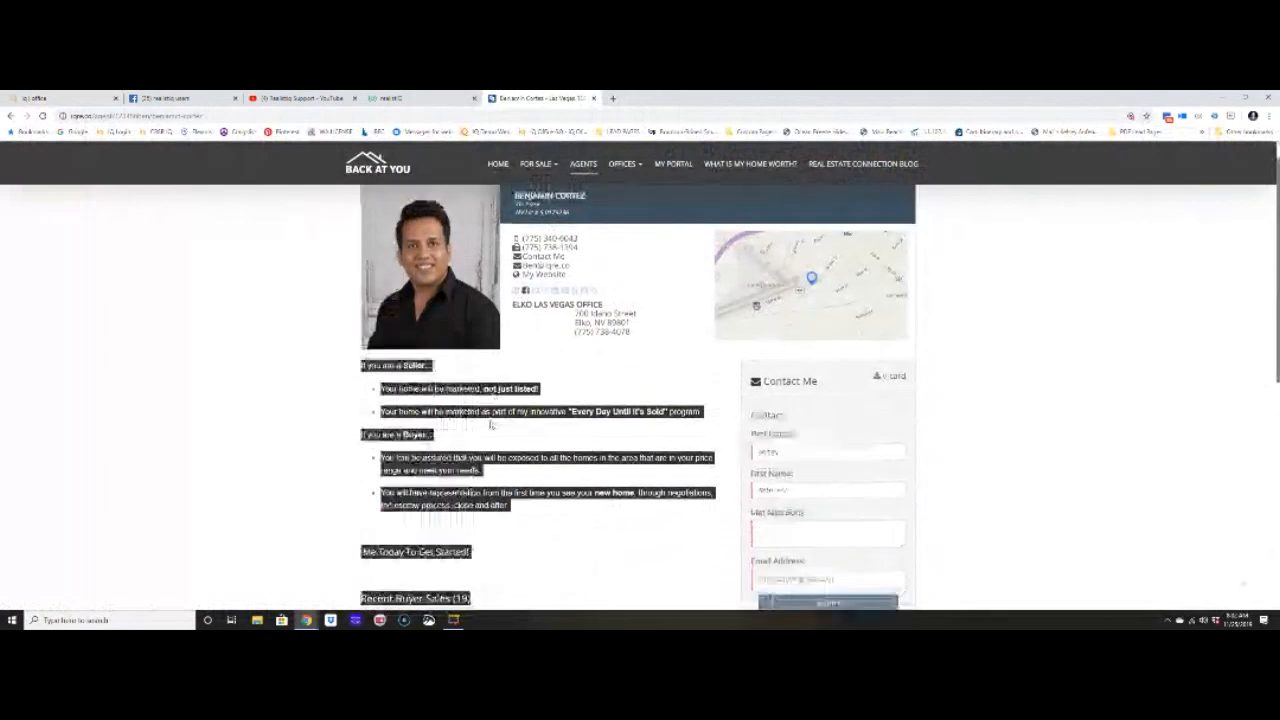
scroll(490, 423, "down", 8)
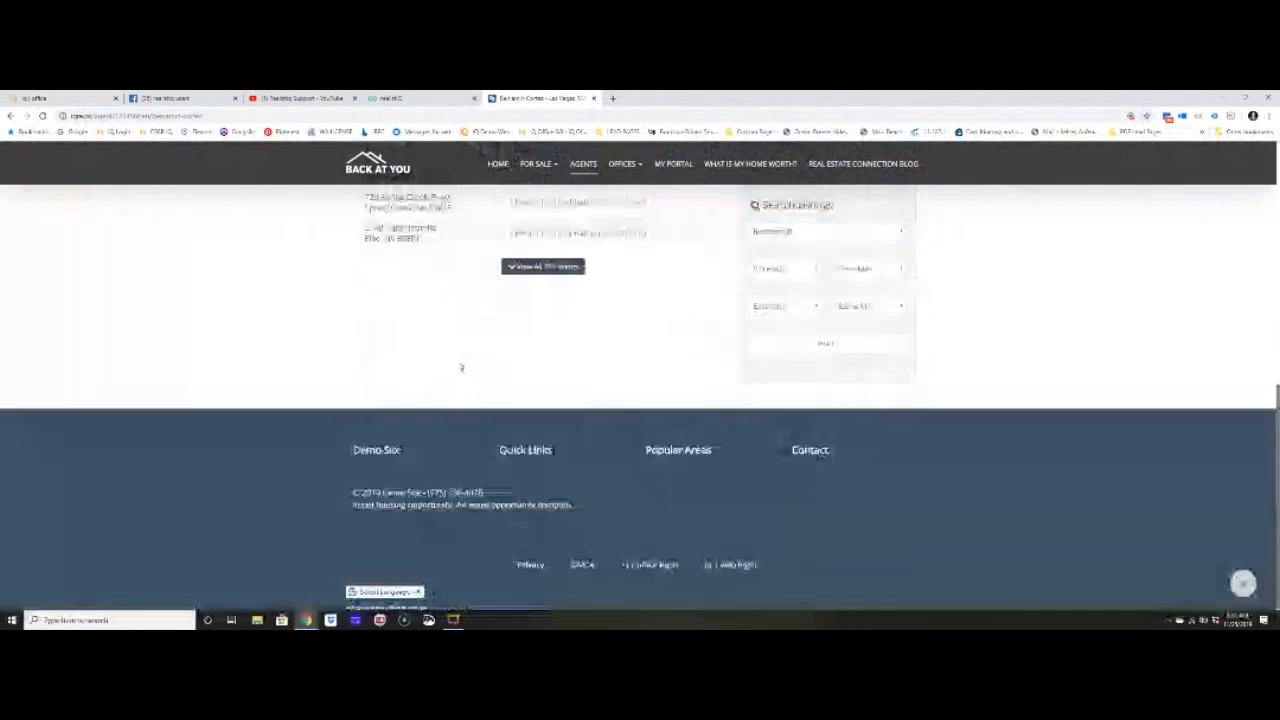
scroll(461, 367, "up", 10)
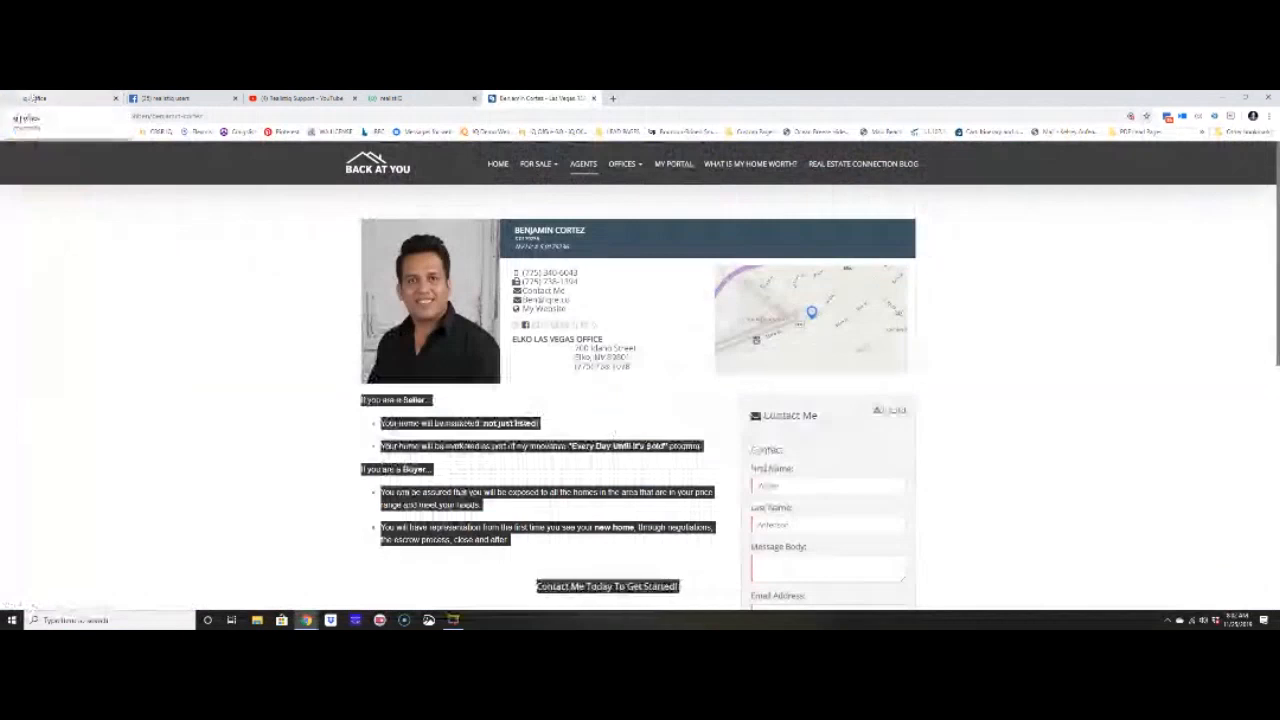
left_click(35, 98)
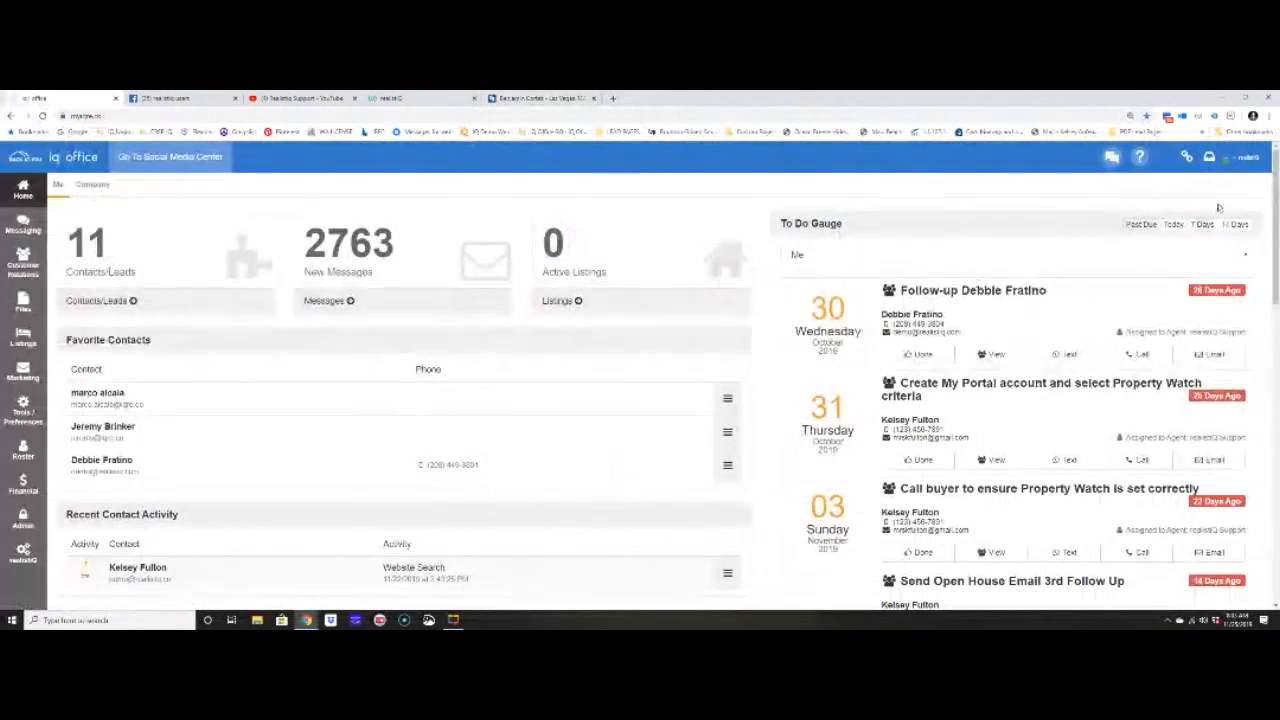
- Act As the chosen agent from the user menu and open that agent's Profile details
left_click(1232, 160)
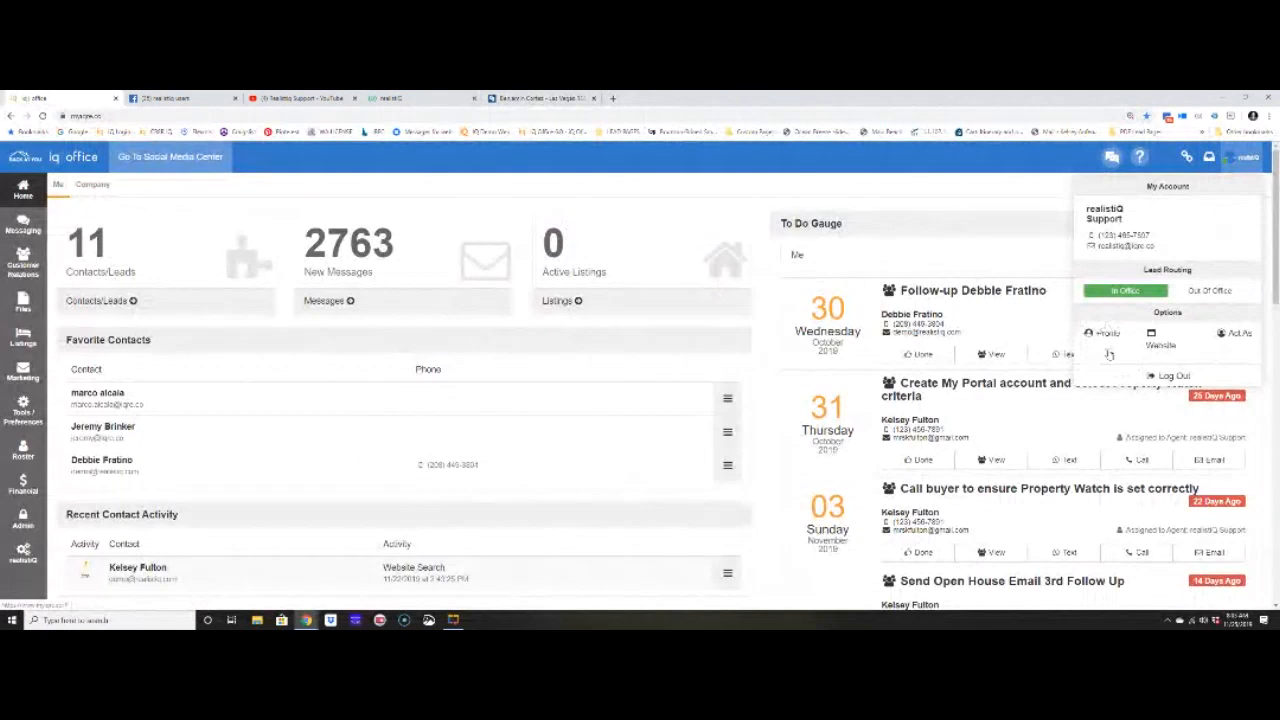
left_click(1232, 333)
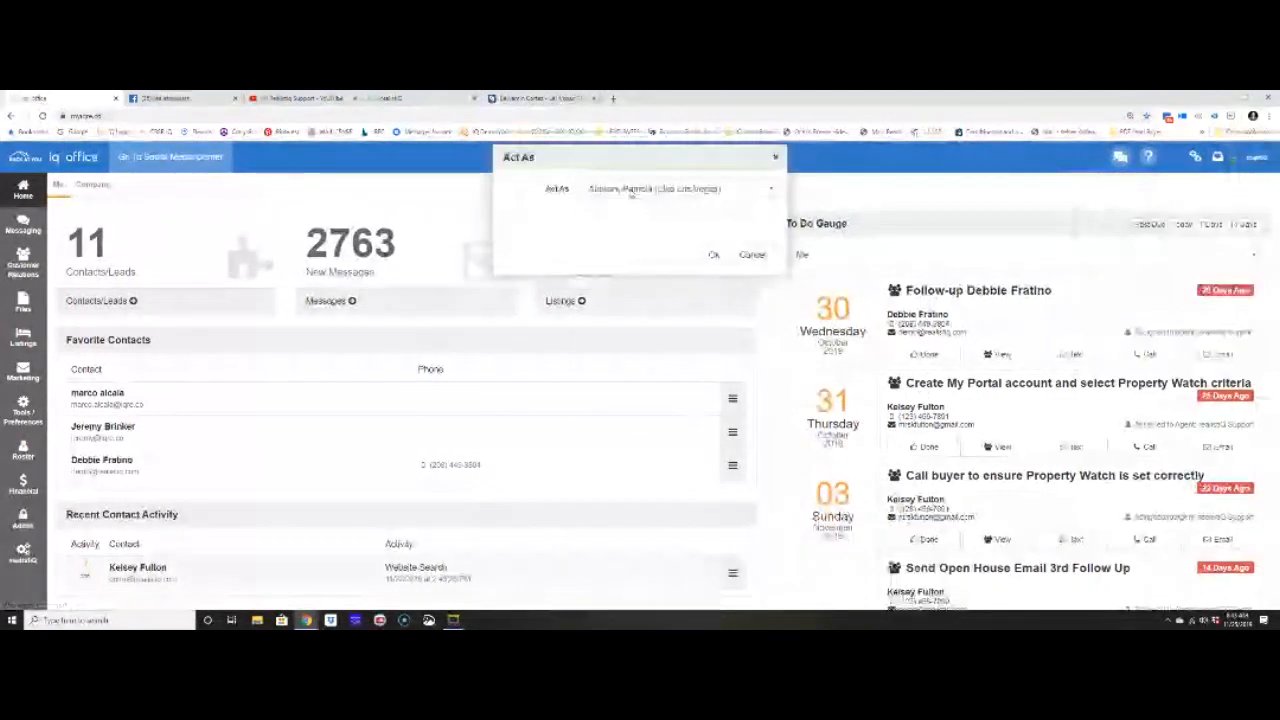
left_click(680, 188)
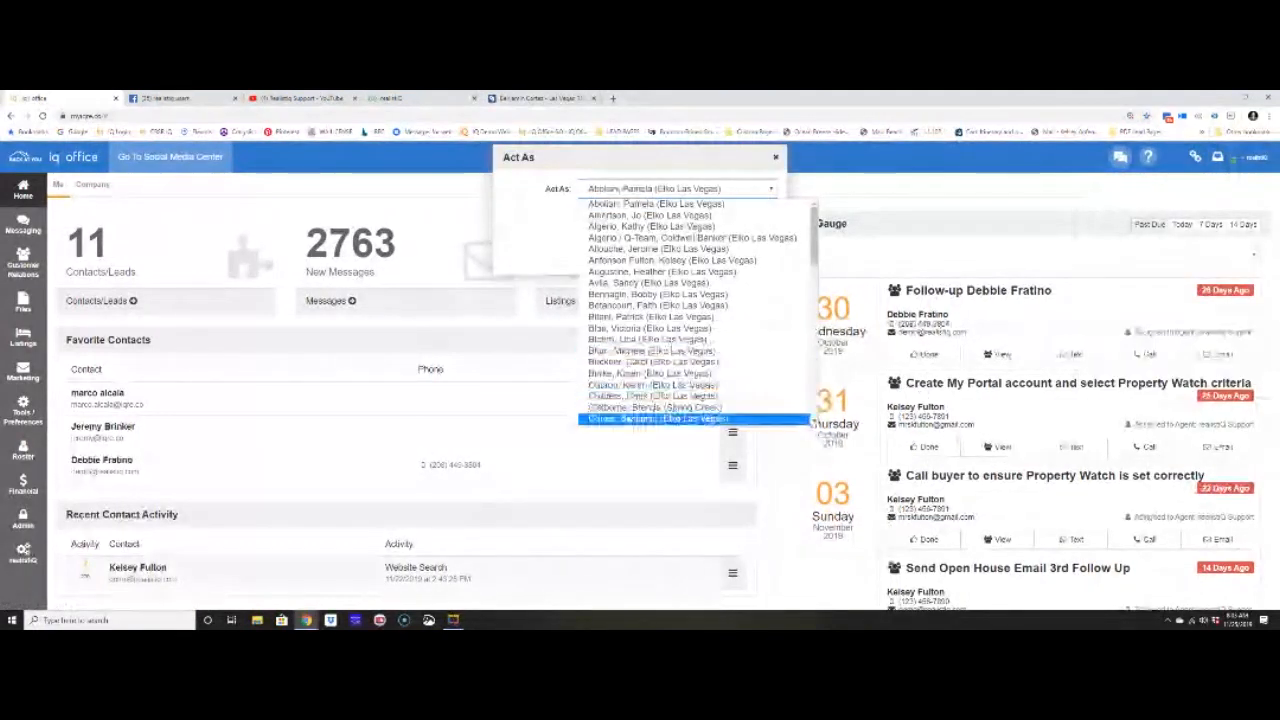
left_click(655, 407)
left_click(713, 254)
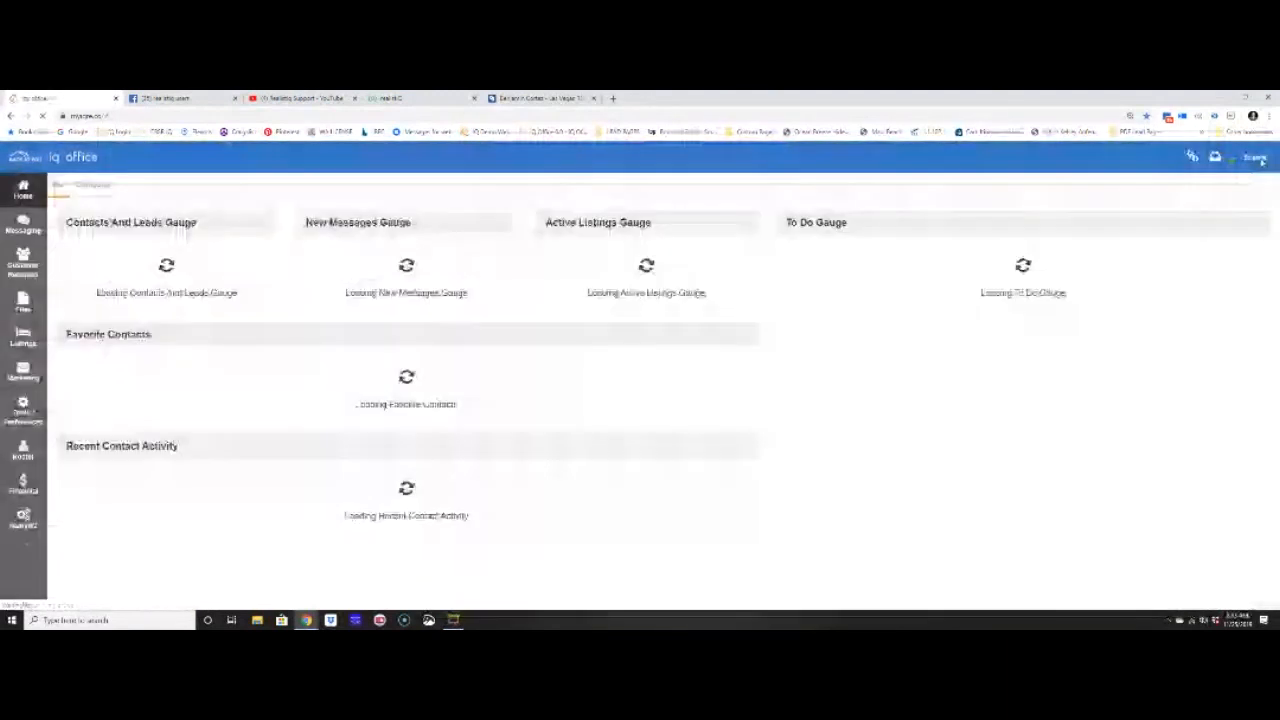
left_click(1260, 160)
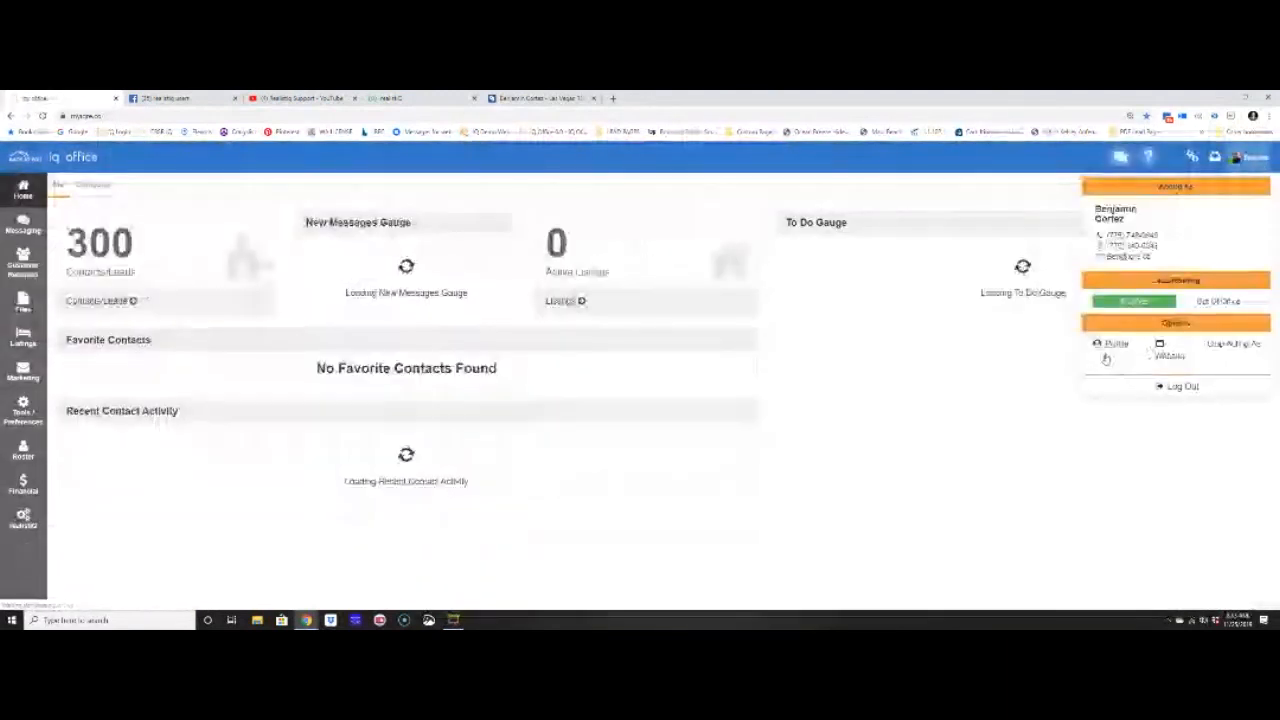
left_click(1111, 346)
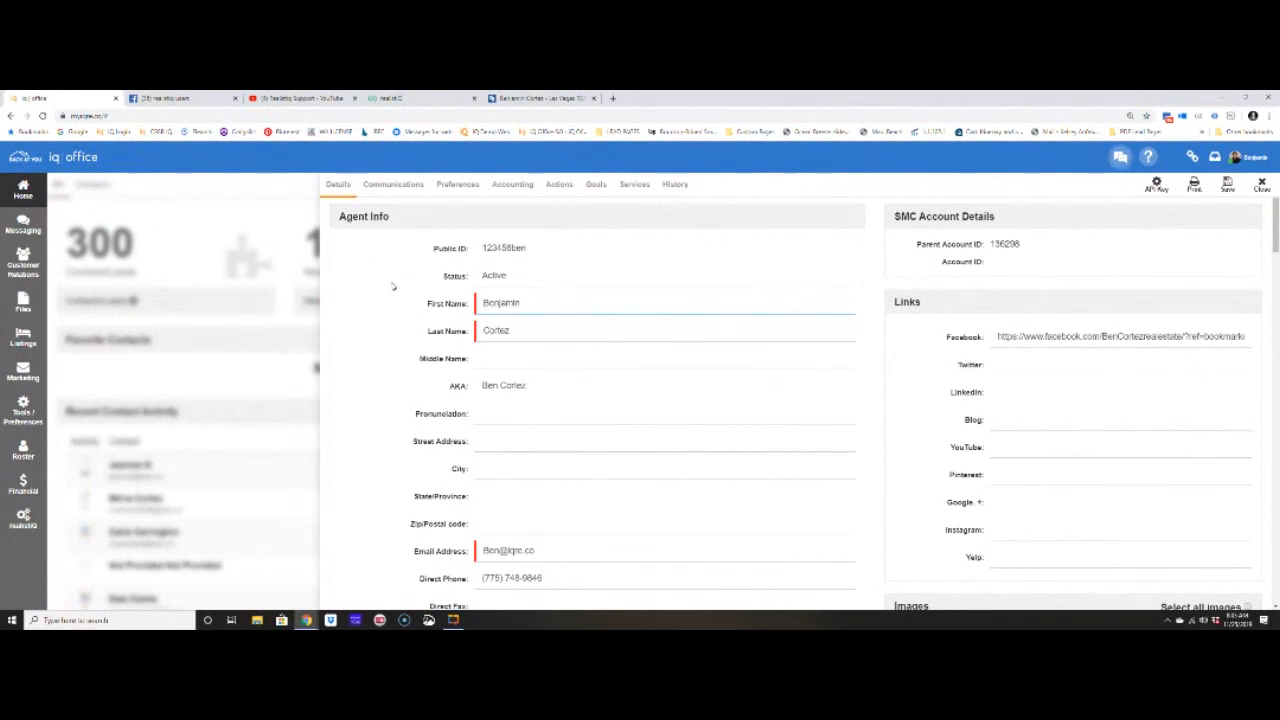
- Scroll to the agent's Profiles section, locate the Video Profile URL field, and go to the Realistiq Support YouTube channel
scroll(539, 377, "down", 2)
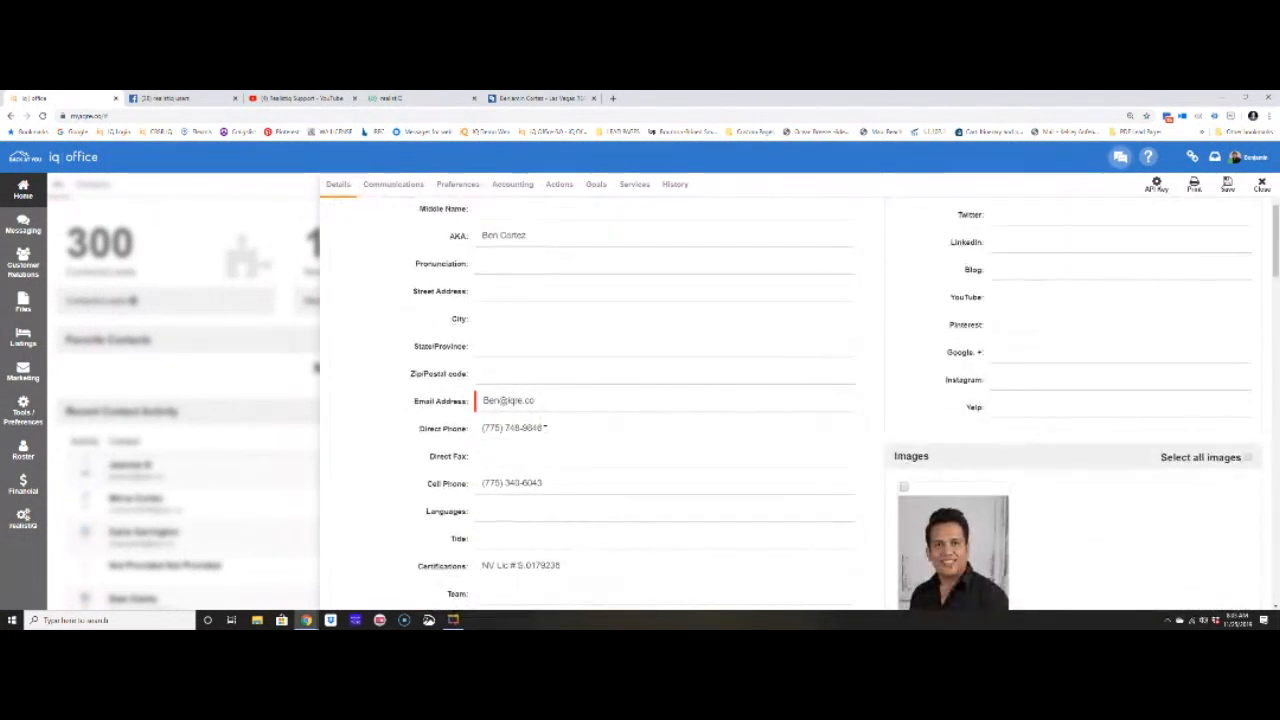
scroll(543, 401, "down", 2)
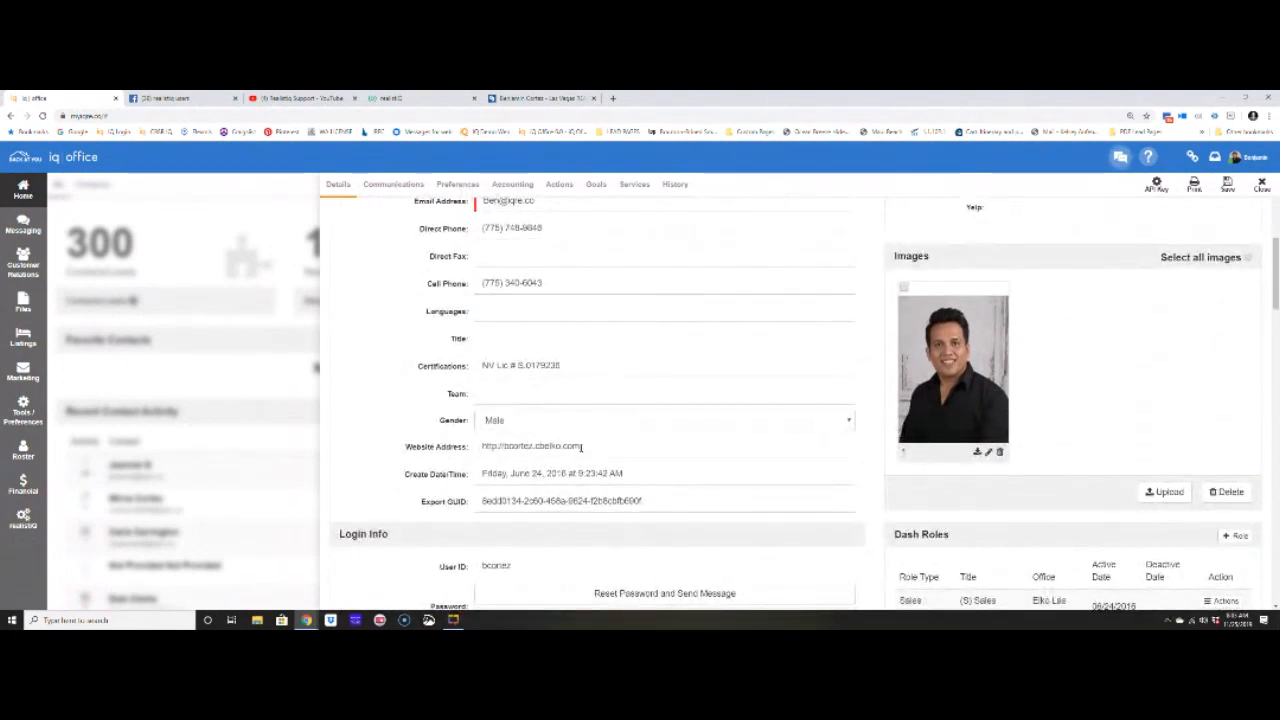
scroll(490, 452, "down", 2)
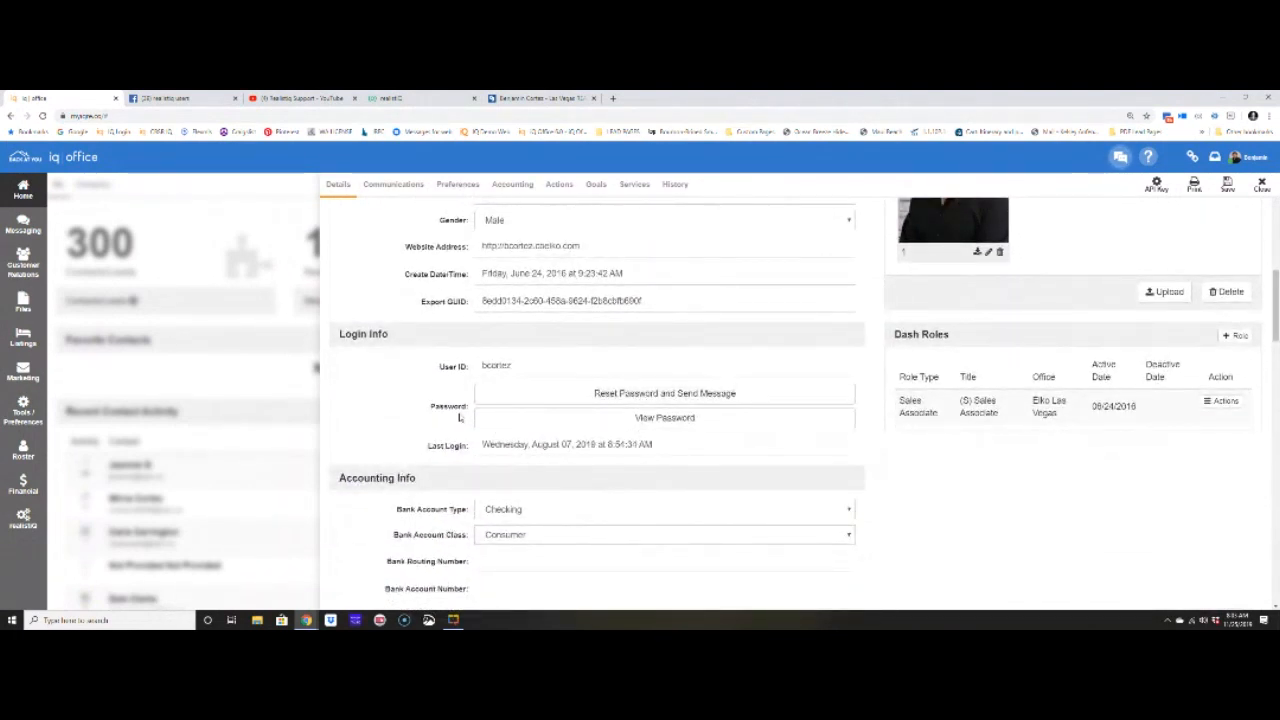
scroll(907, 520, "down", 10)
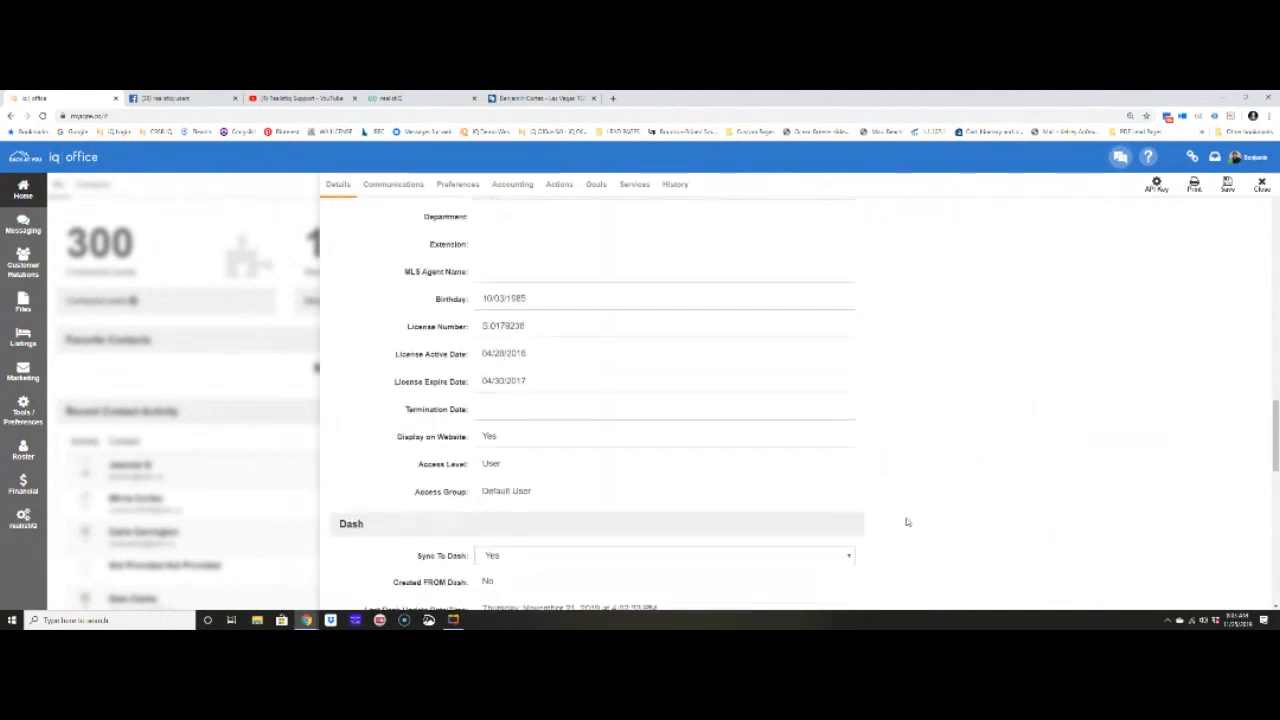
scroll(907, 521, "down", 5)
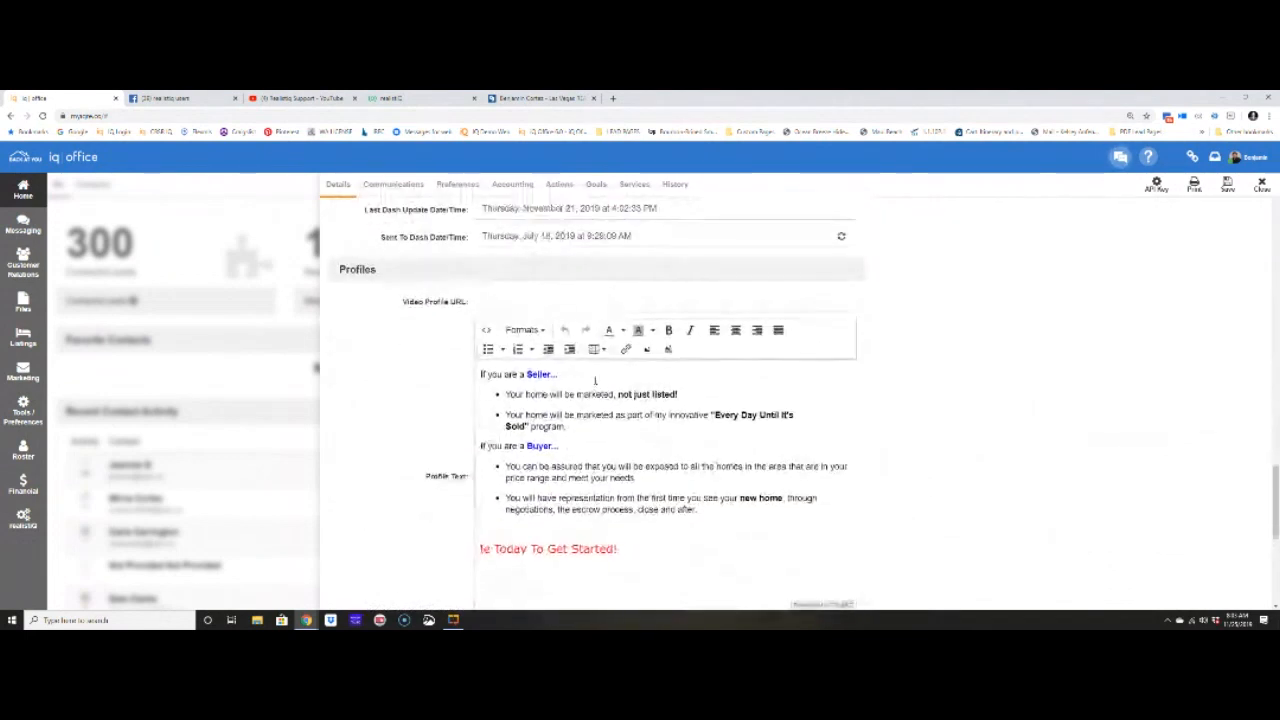
left_click_drag(341, 271, 396, 278)
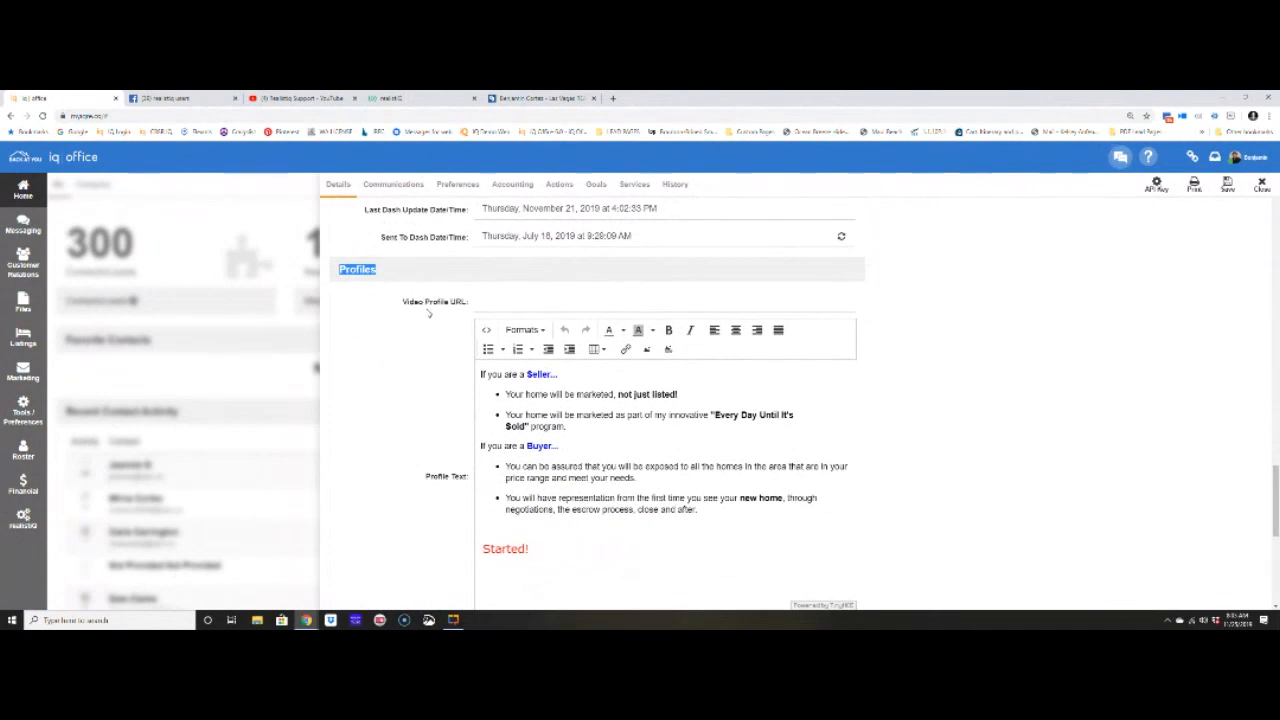
triple_click(430, 301)
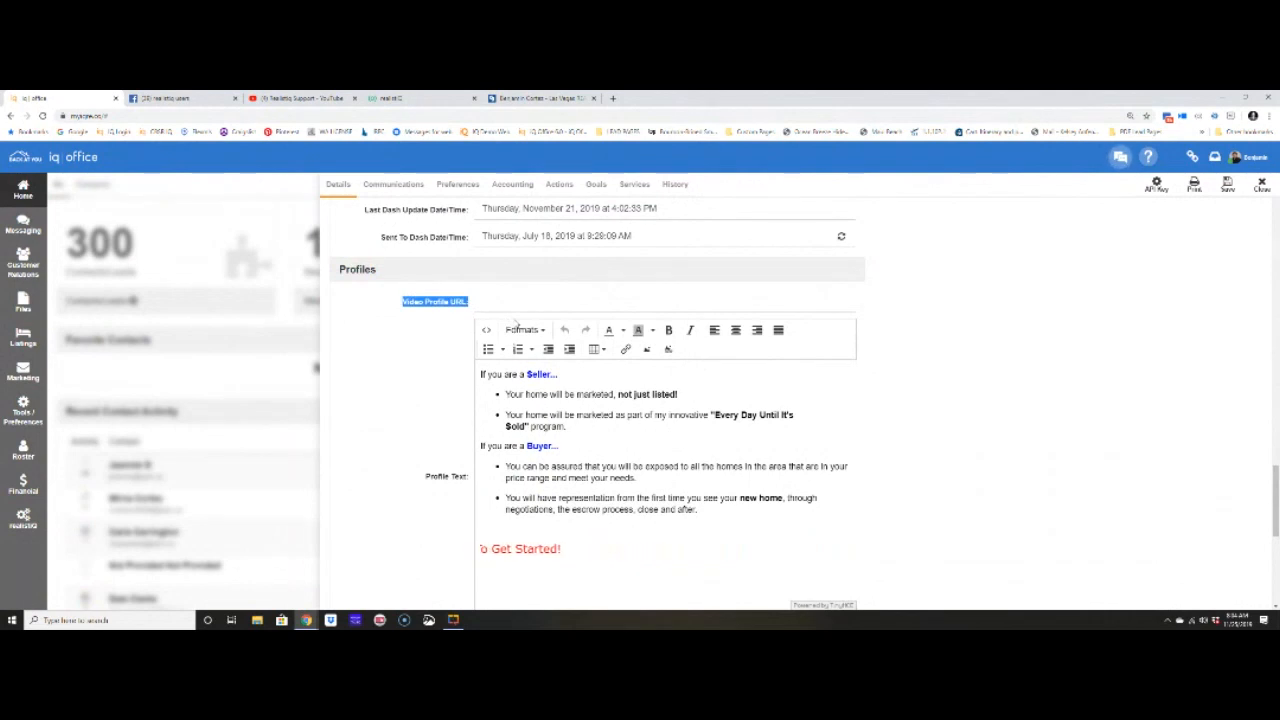
left_click(305, 98)
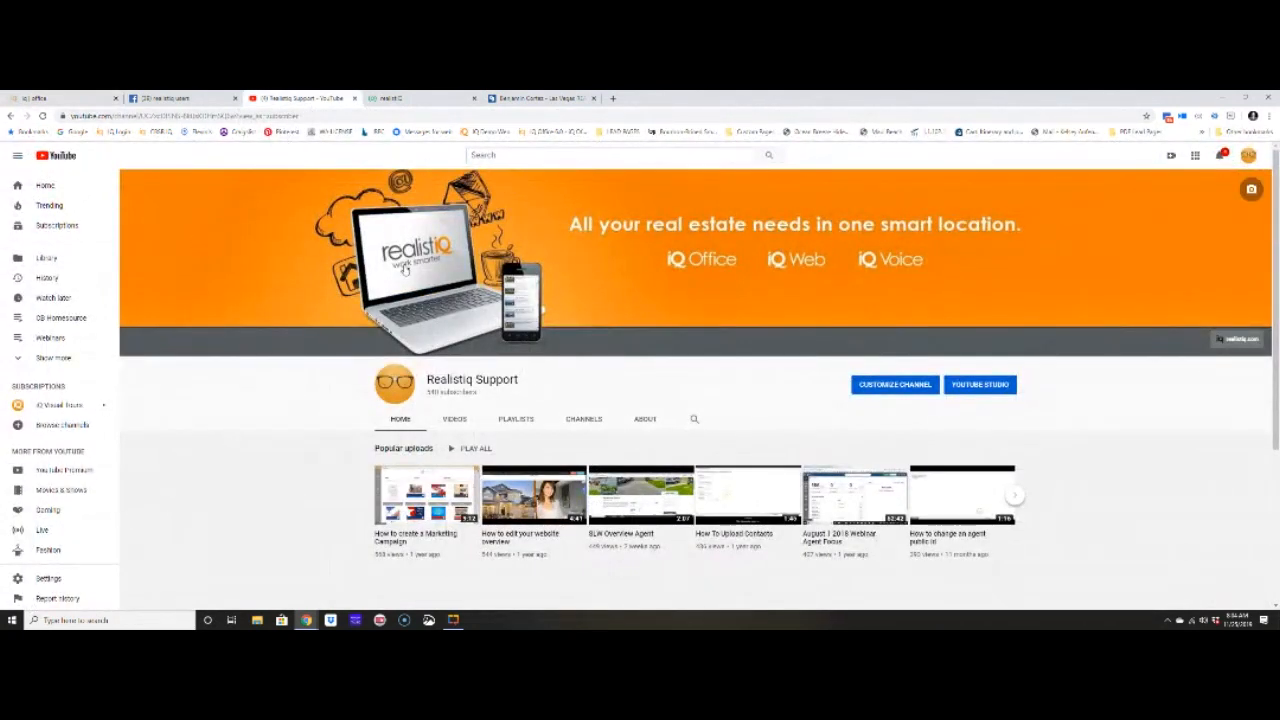
- Open and pause the 'SLW Overview Agent' video and copy its share link
scroll(649, 486, "down", 2)
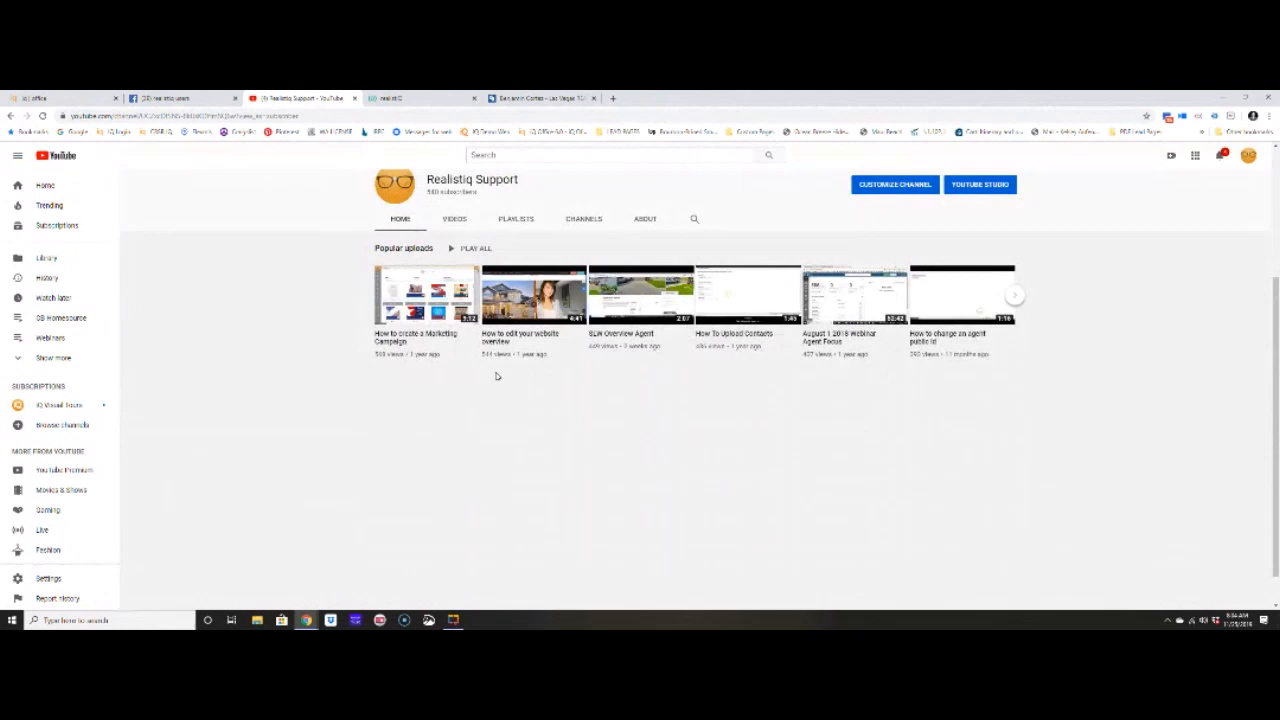
left_click(649, 302)
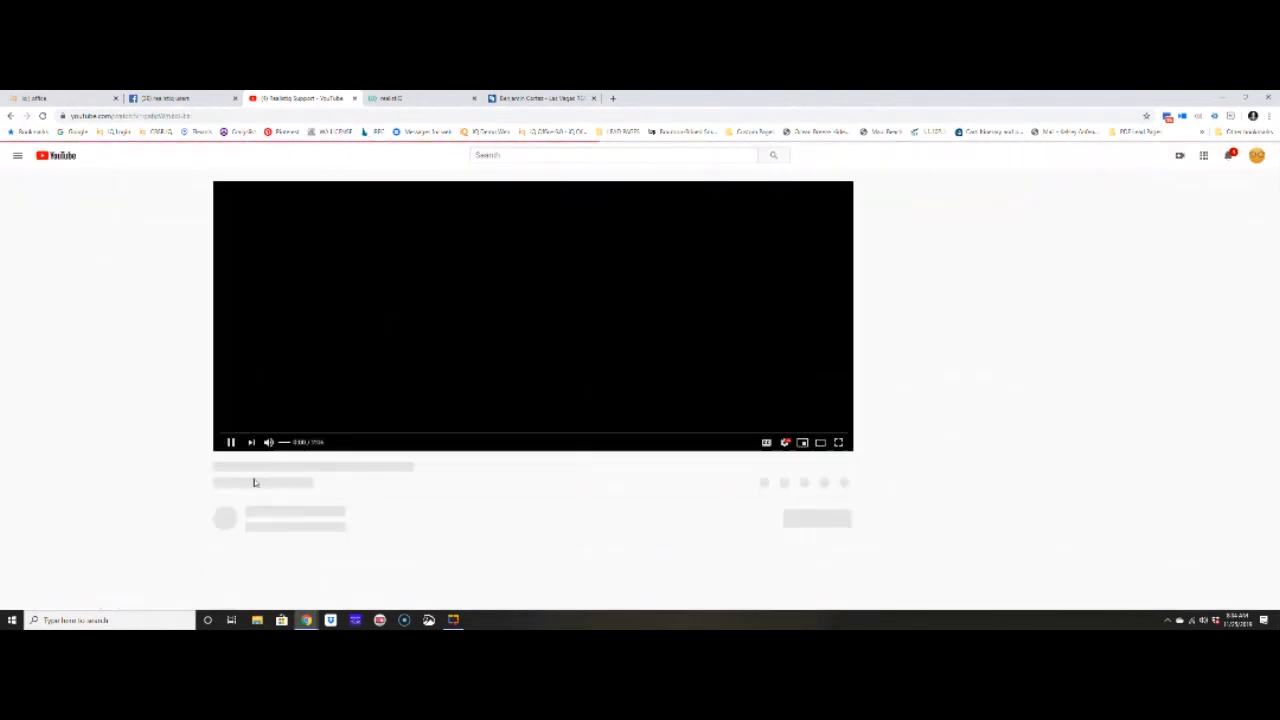
left_click(231, 445)
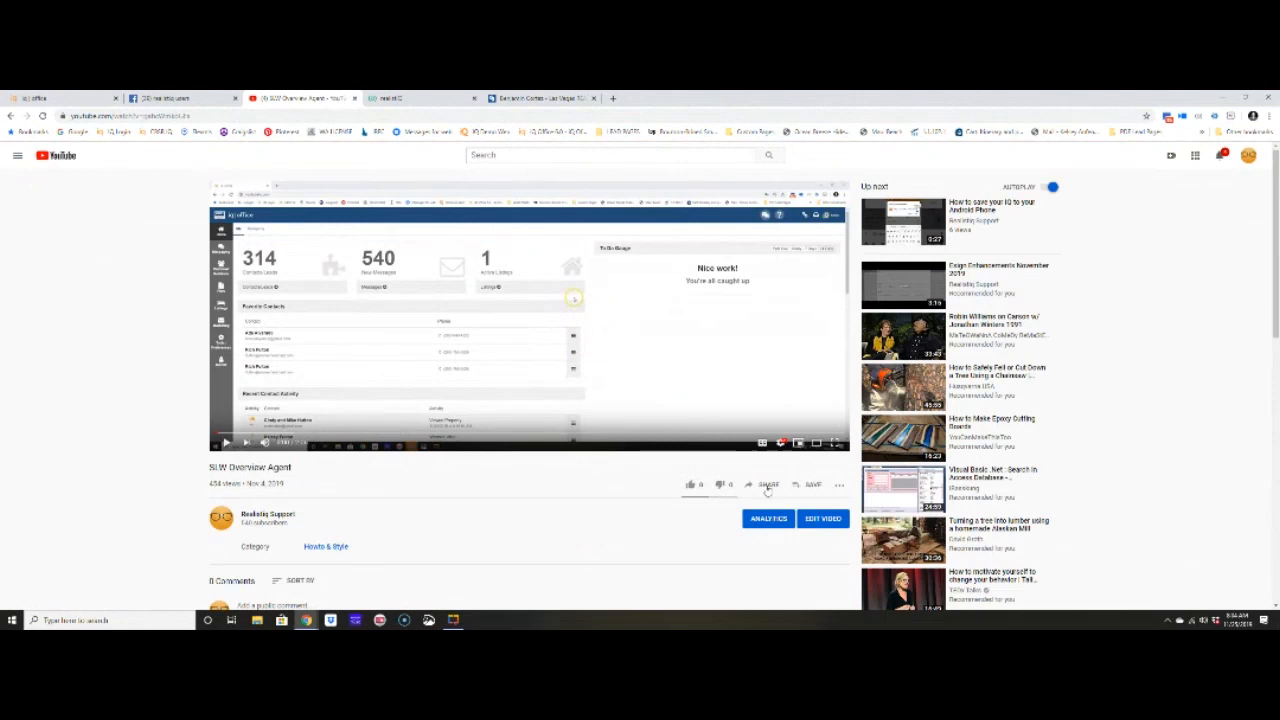
left_click(767, 486)
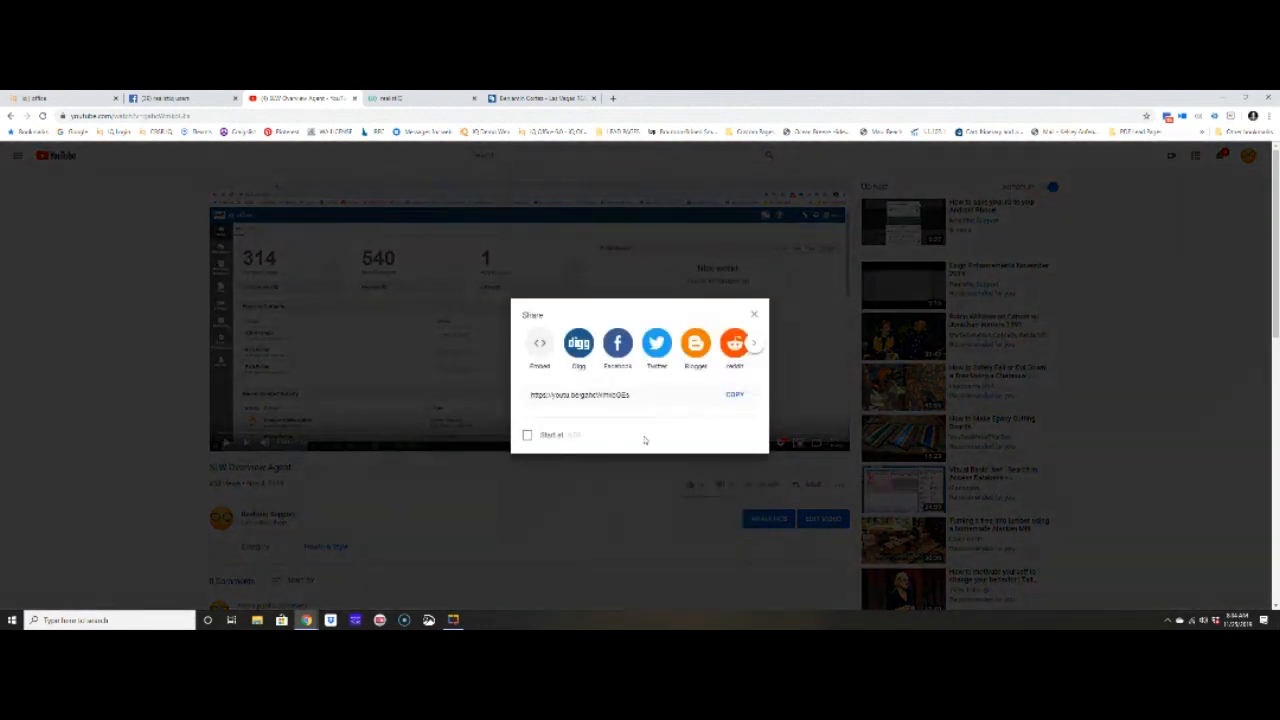
left_click(737, 395)
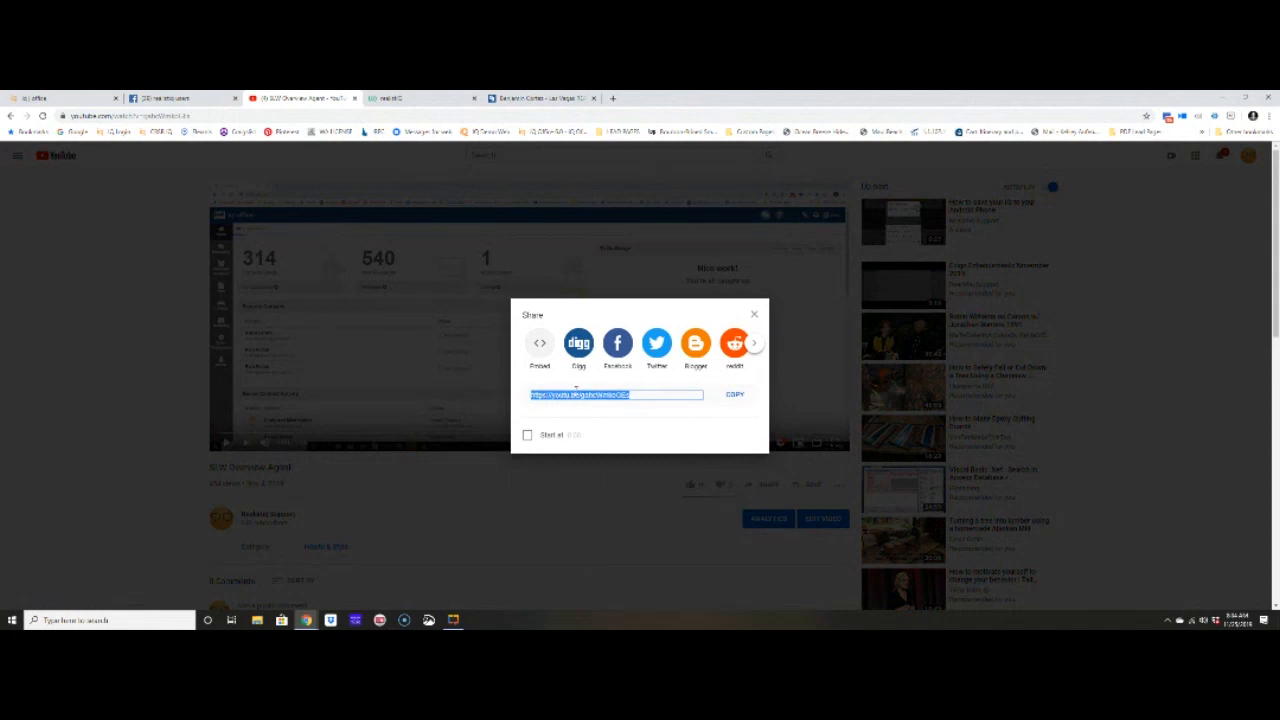
- Replace the agent's Video Profile URL with the copied YouTube link and save the record
left_click(420, 300)
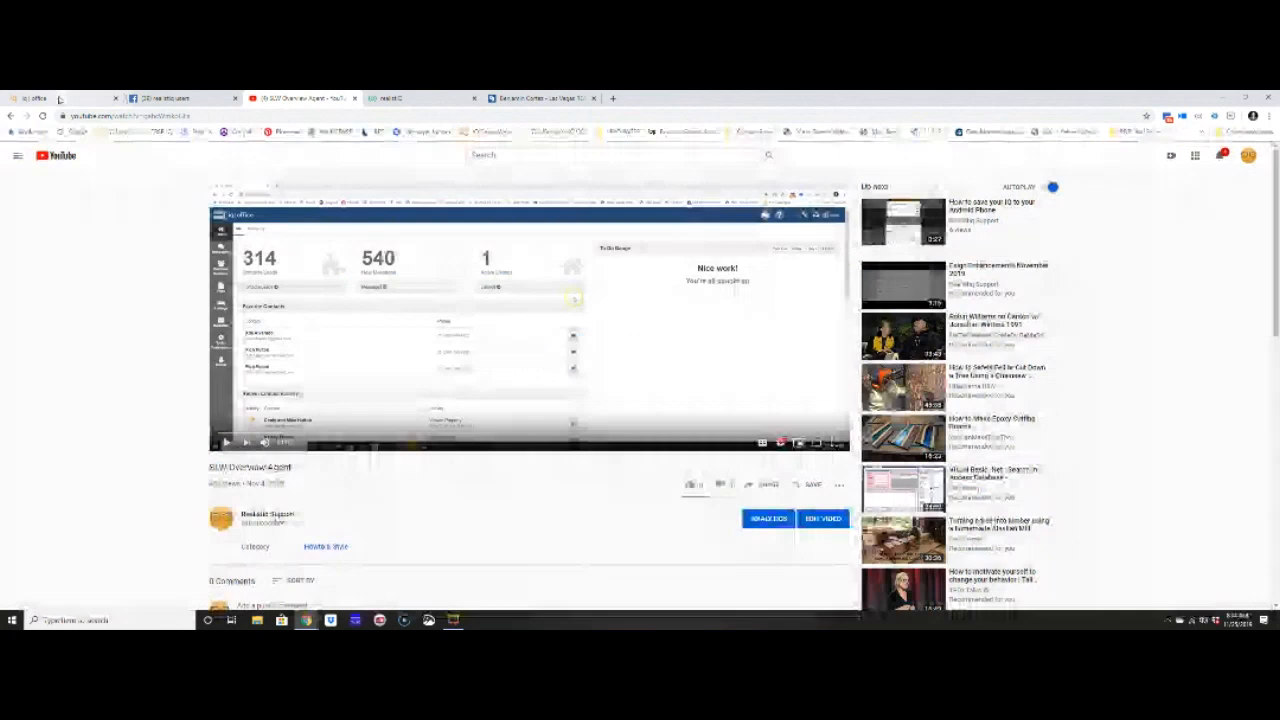
left_click(59, 99)
key("BackSpace")
key("ctrl+v")
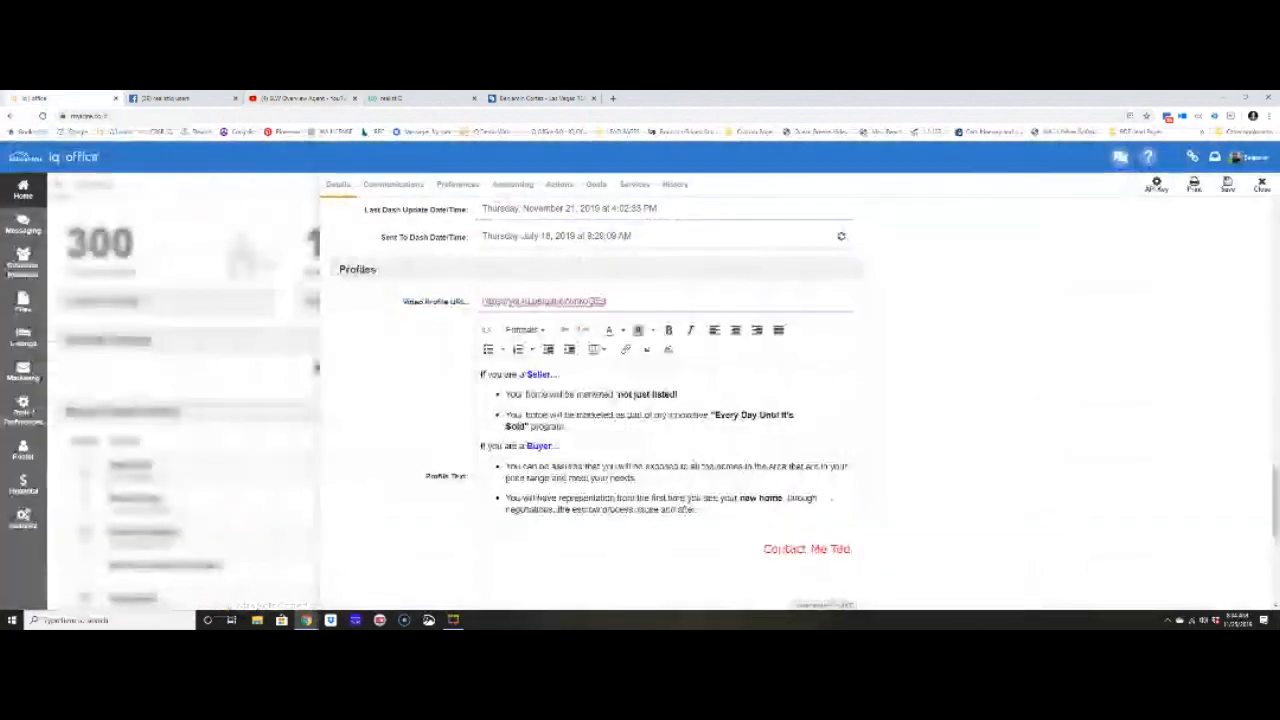
left_click(1230, 189)
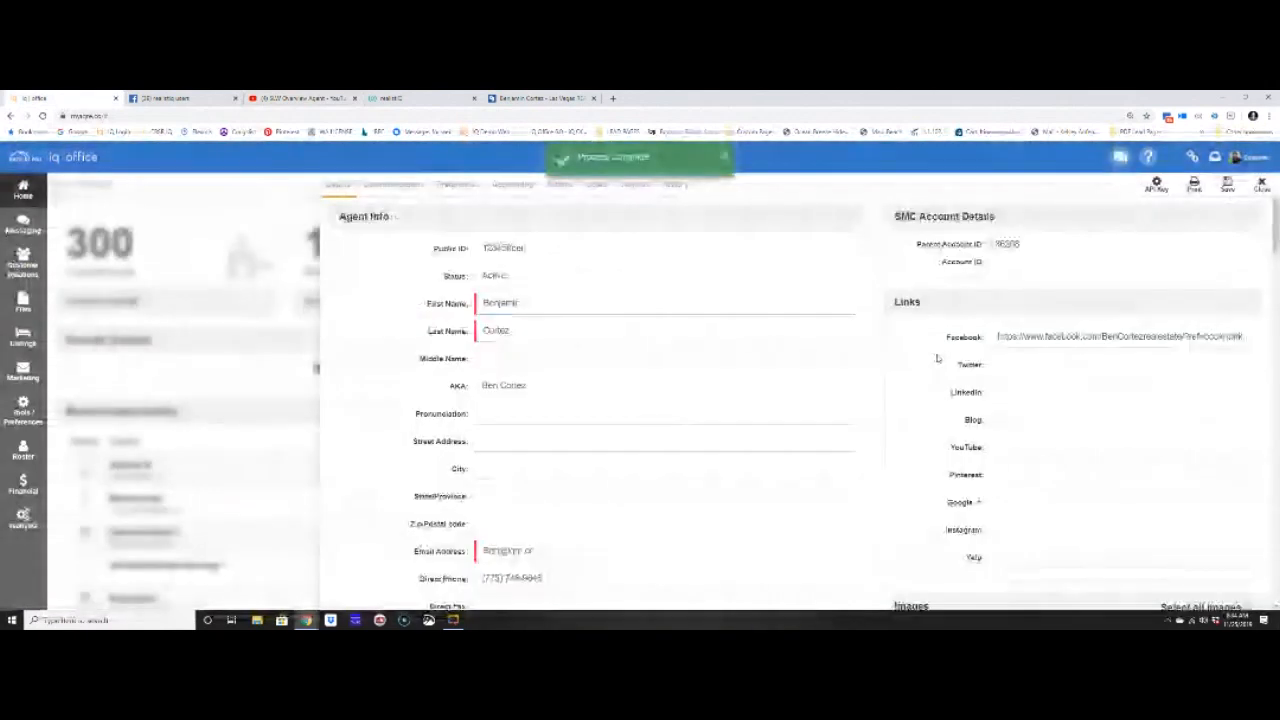
- Review the acting agent's account options, then return to the YouTube video tab
left_click(1245, 160)
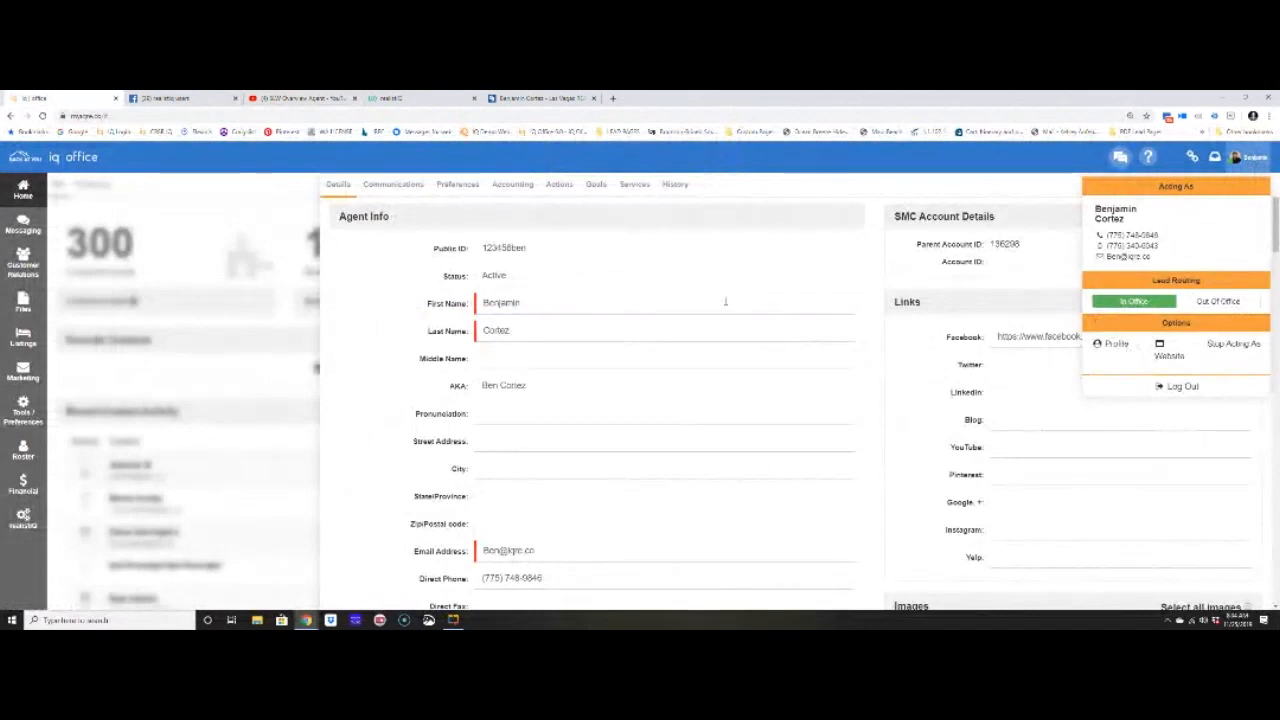
scroll(620, 354, "down", 15)
scroll(635, 371, "down", 10)
scroll(635, 371, "up", 2)
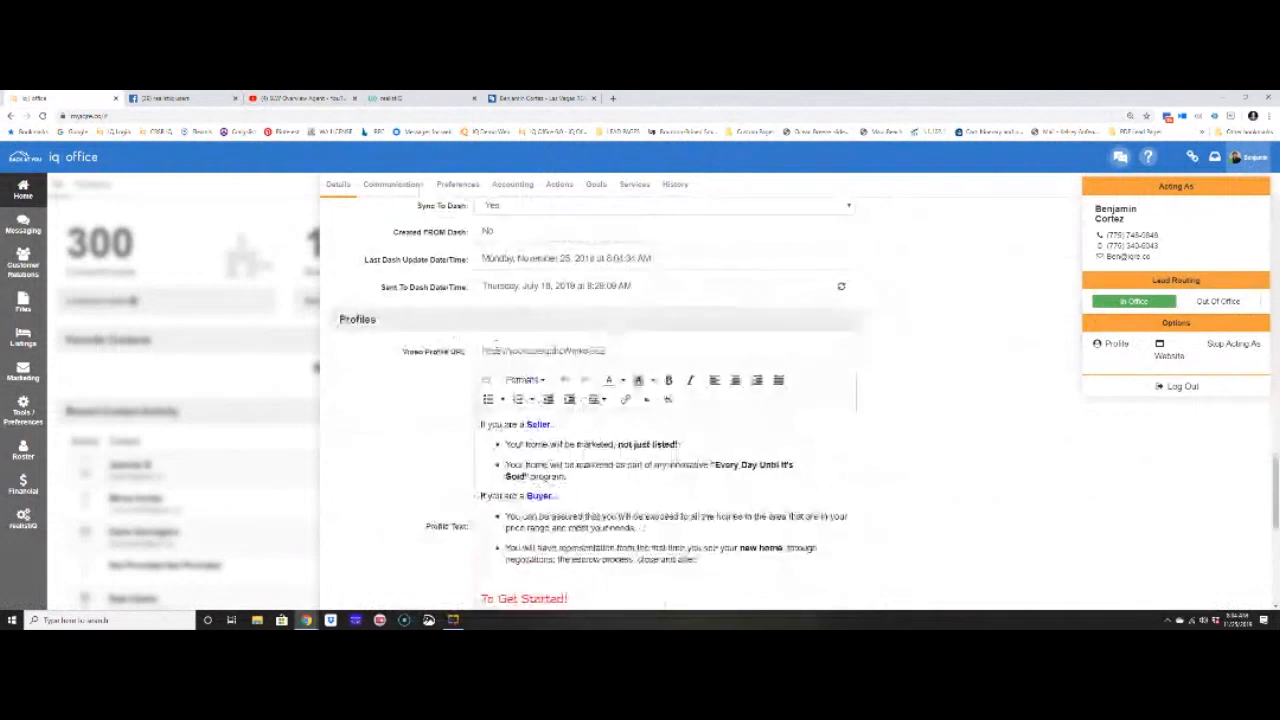
left_click(305, 98)
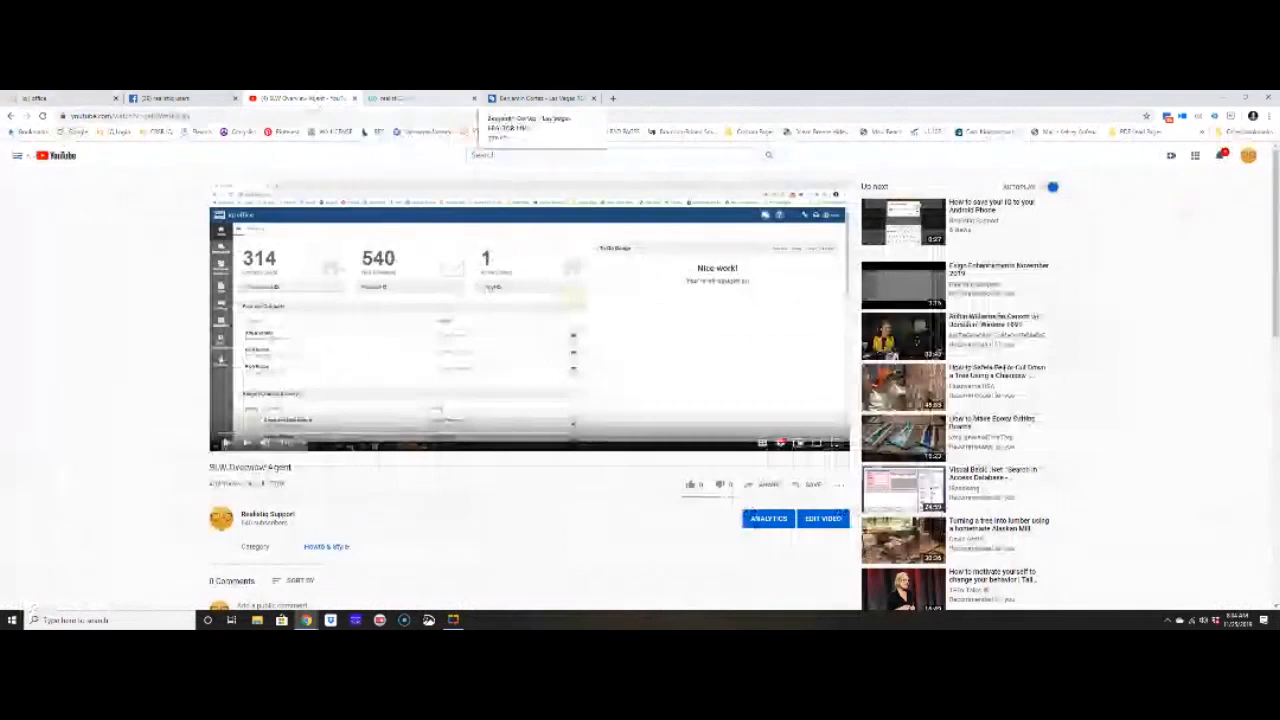
- Check the public agent page shows the SLW Overview Agent video above the profile text
left_click(535, 98)
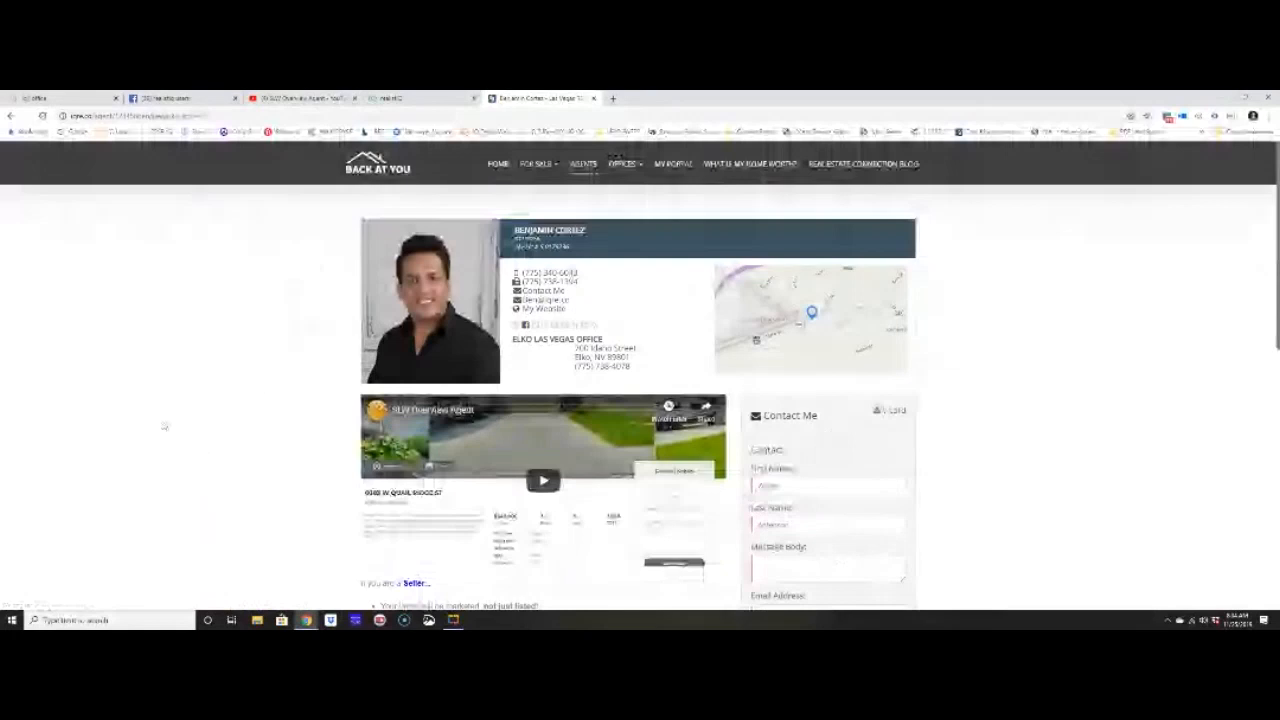
scroll(165, 427, "down", 3)
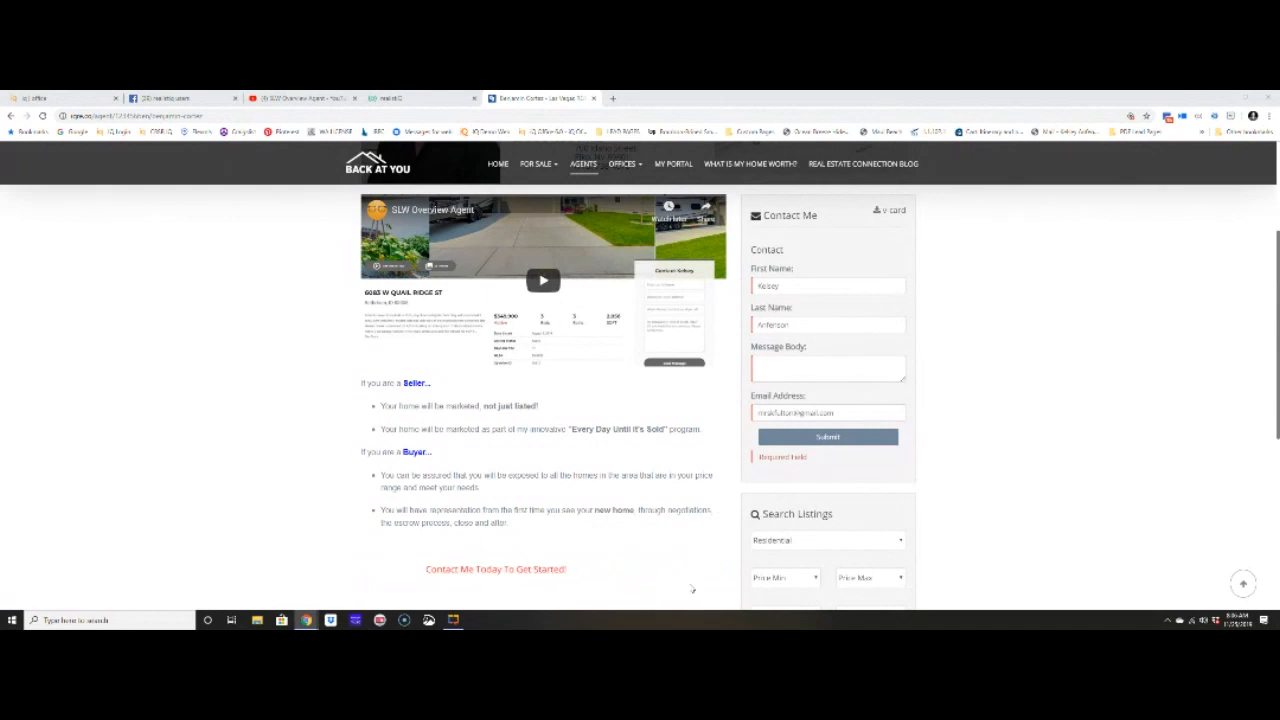
left_click(35, 98)
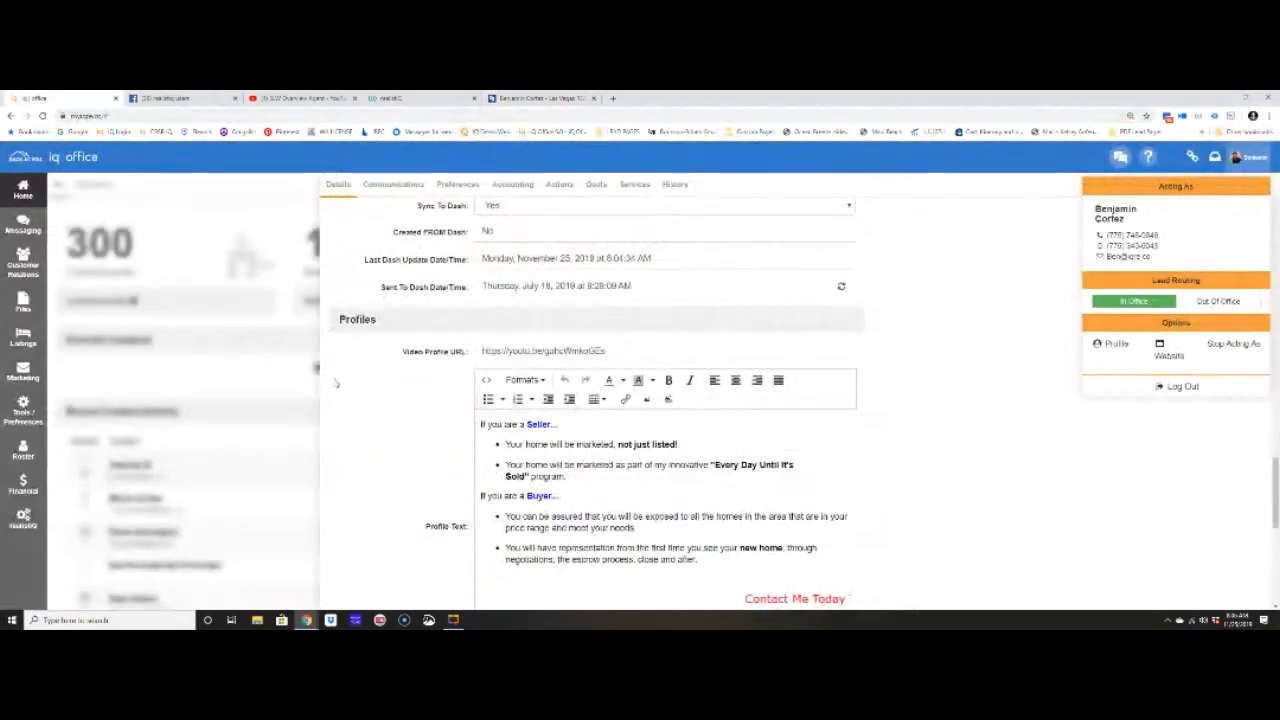
scroll(381, 389, "down", 1)
scroll(381, 389, "down", 3)
left_click_drag(398, 300, 606, 296)
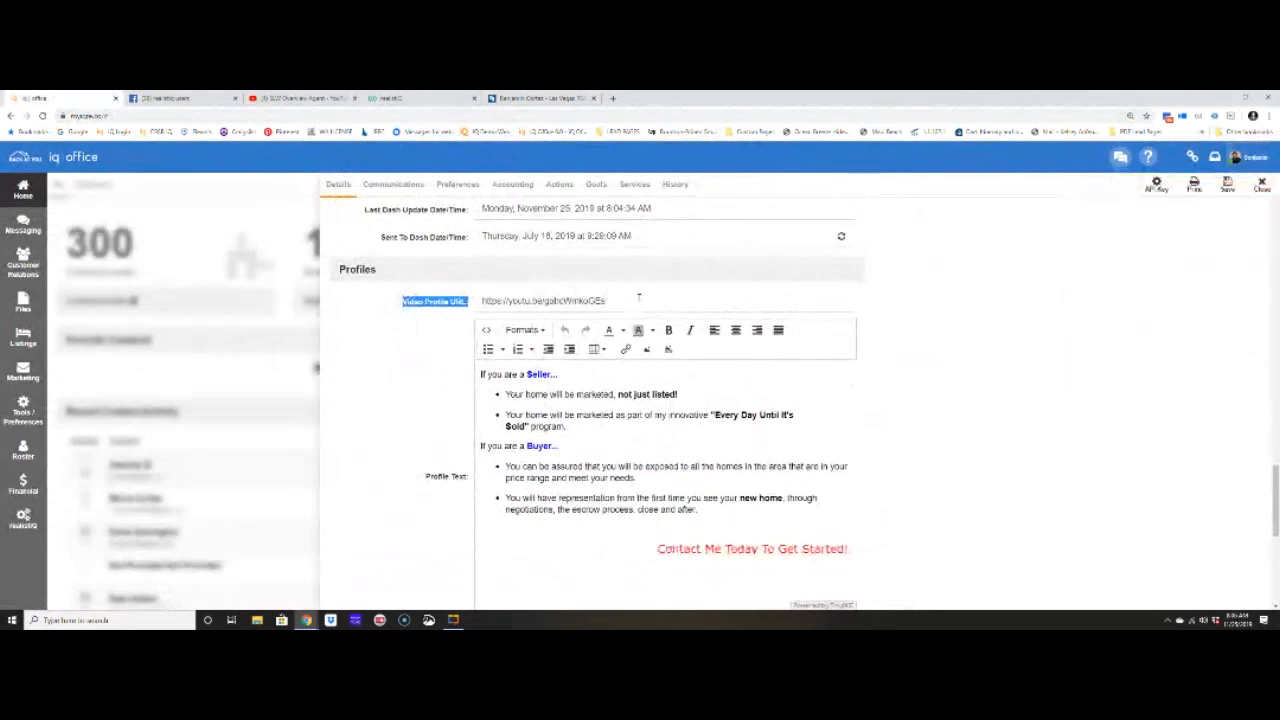
left_click(482, 376)
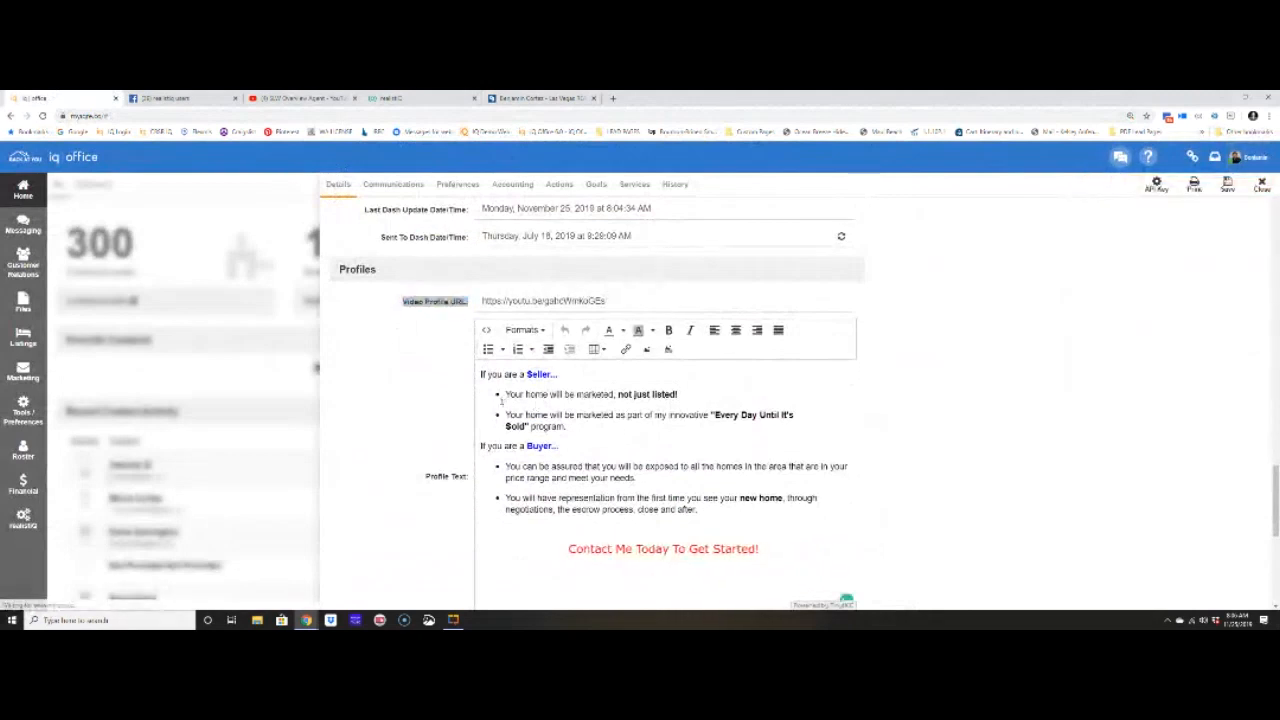
left_click_drag(694, 549, 621, 506)
left_click(621, 506)
scroll(535, 414, "up", 3)
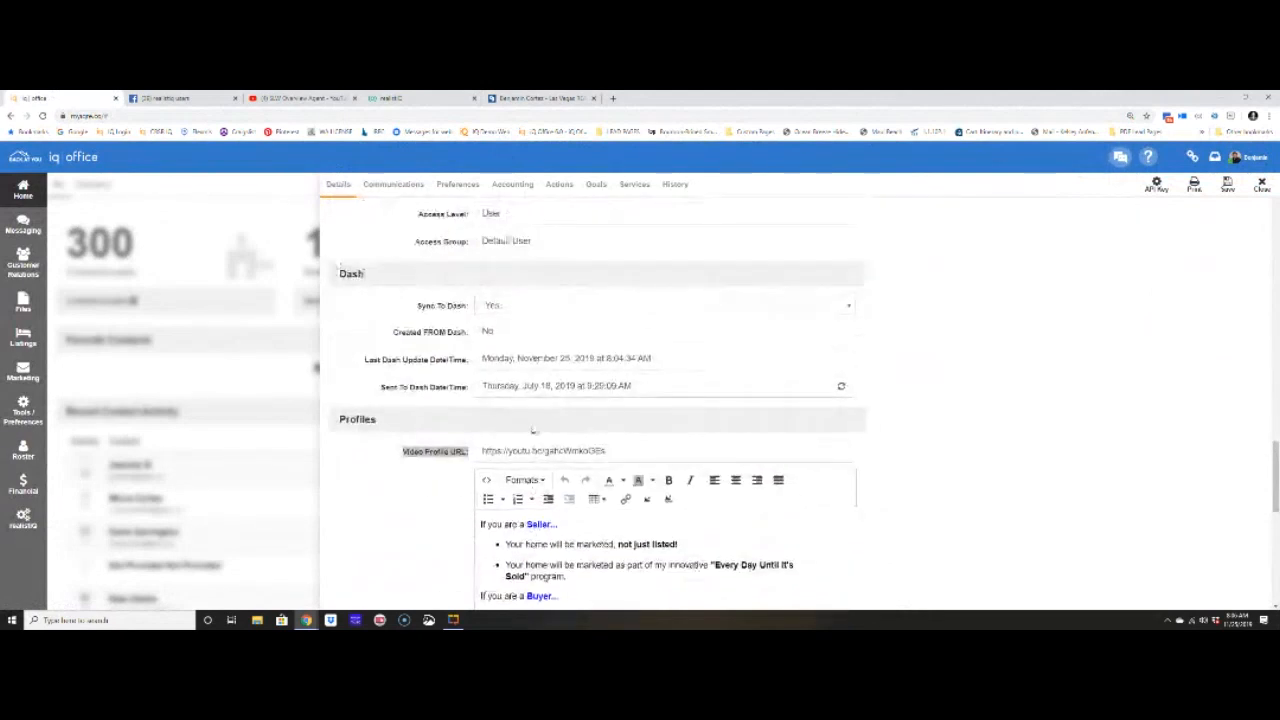
scroll(534, 414, "down", 4)
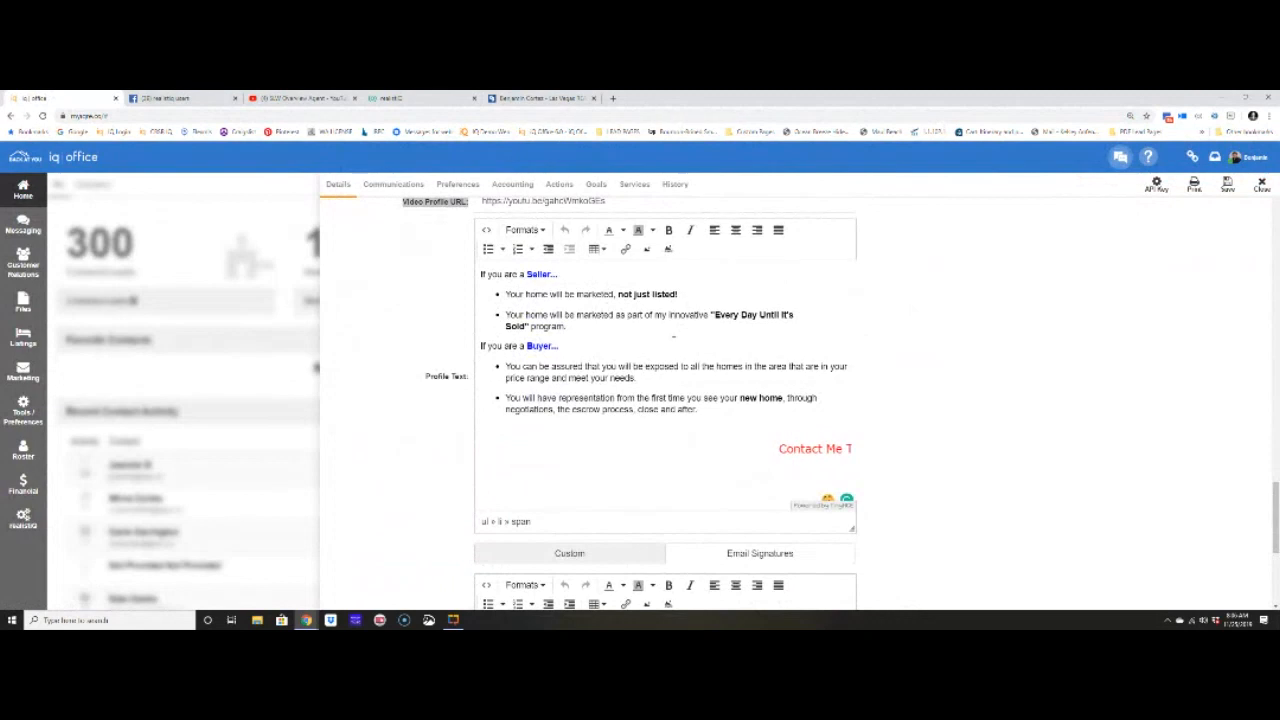
left_click(670, 449)
left_click_drag(676, 448, 775, 450)
triple_click(766, 453)
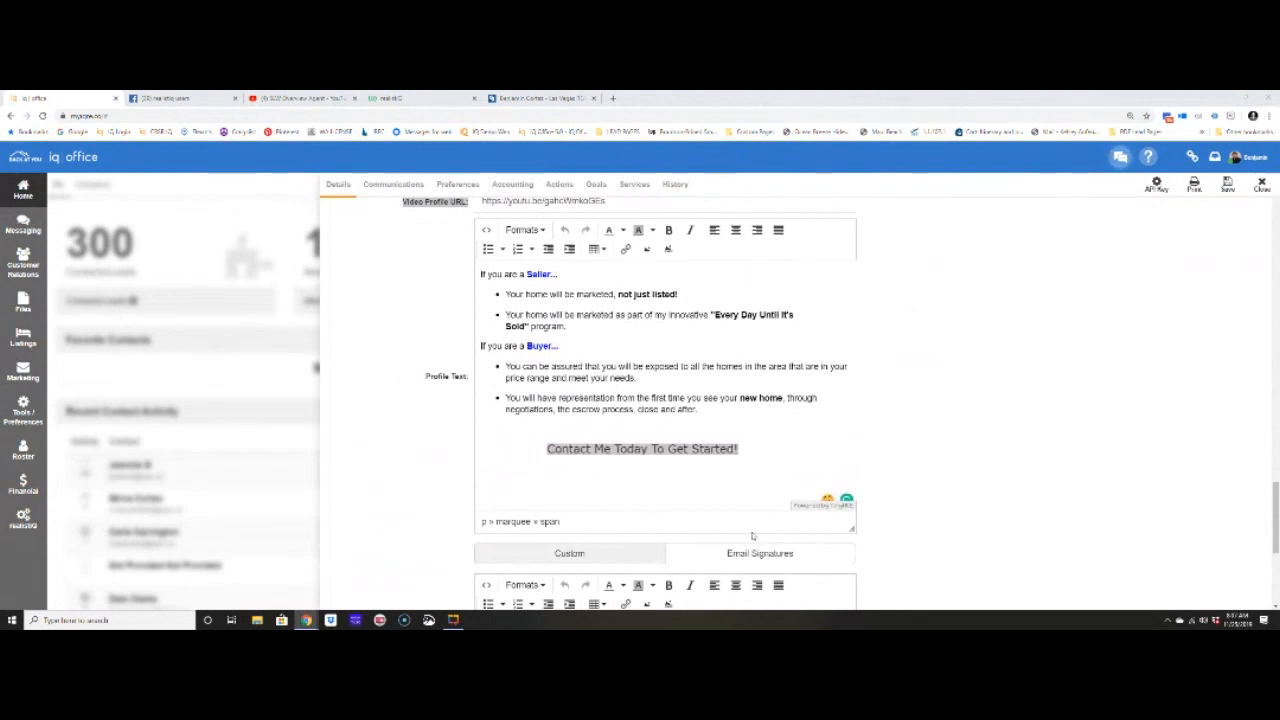
left_click(570, 409)
double_click(591, 410)
left_click(614, 414)
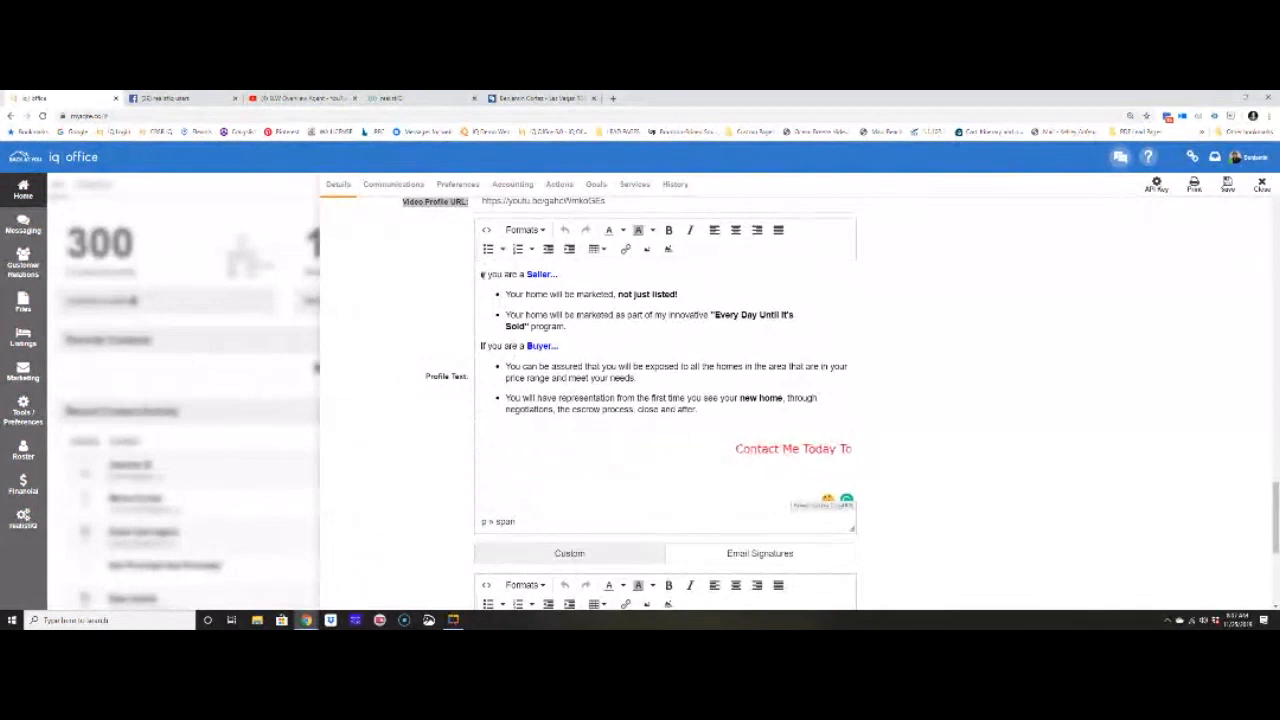
left_click_drag(480, 273, 785, 430)
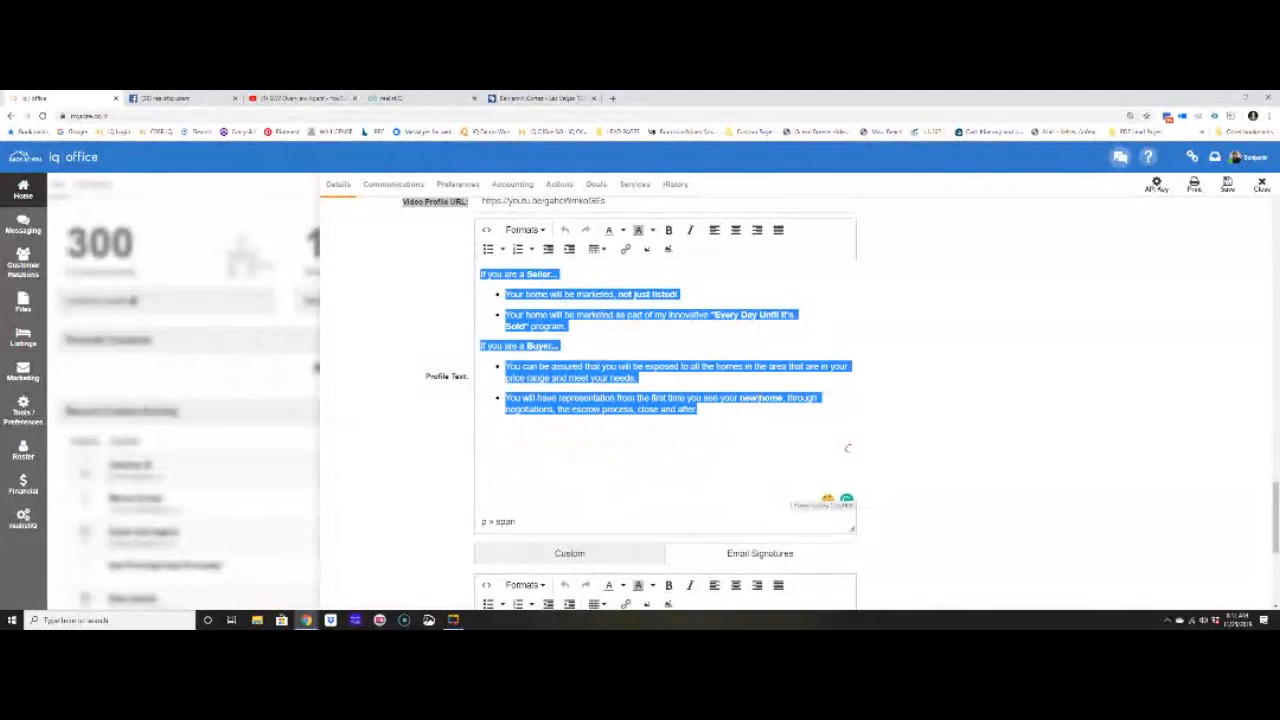
- Replace all Profile Text with 'Working with people has always been my passion.'
left_click(482, 274)
type("Working")
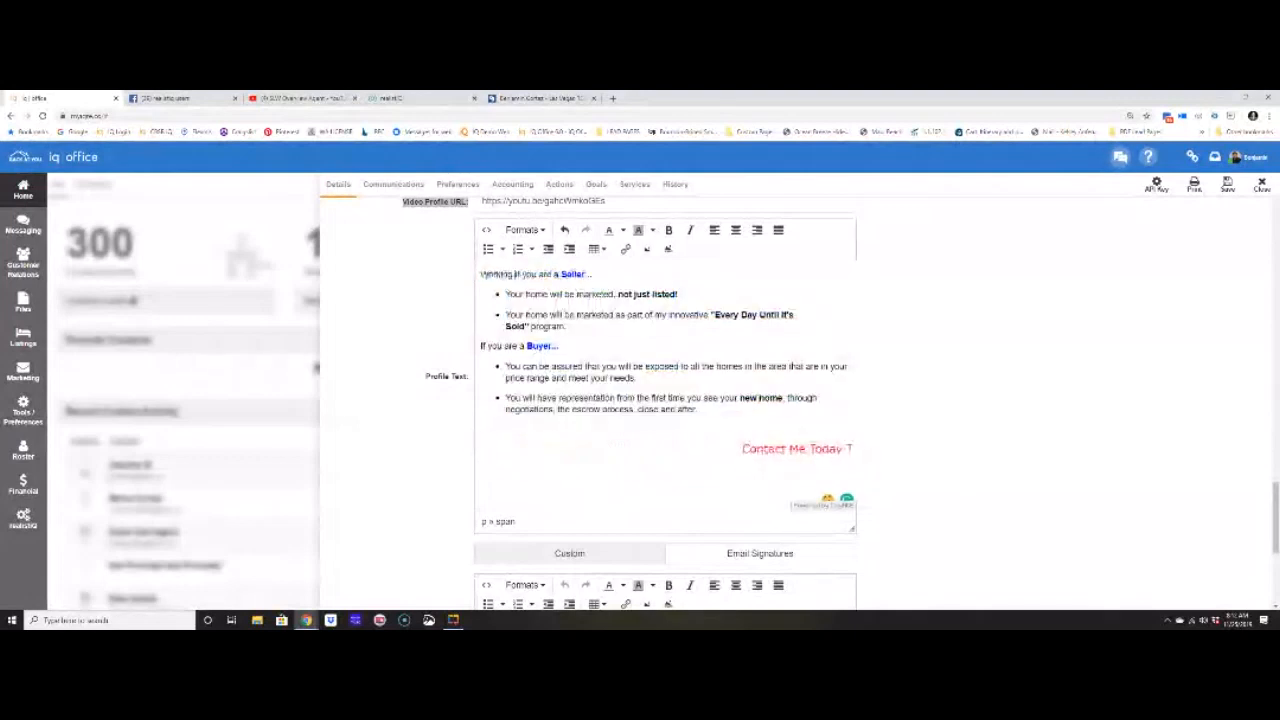
key("ctrl+a")
type("Wrok")
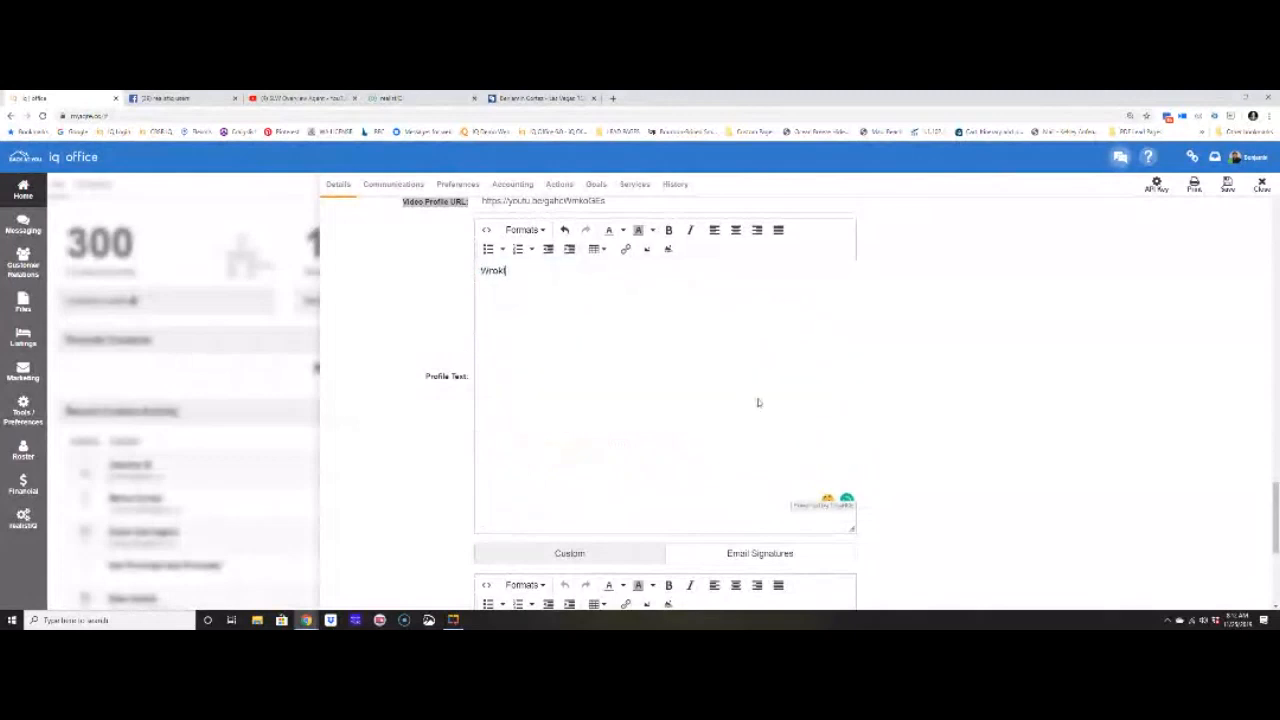
type("ing with peopel has")
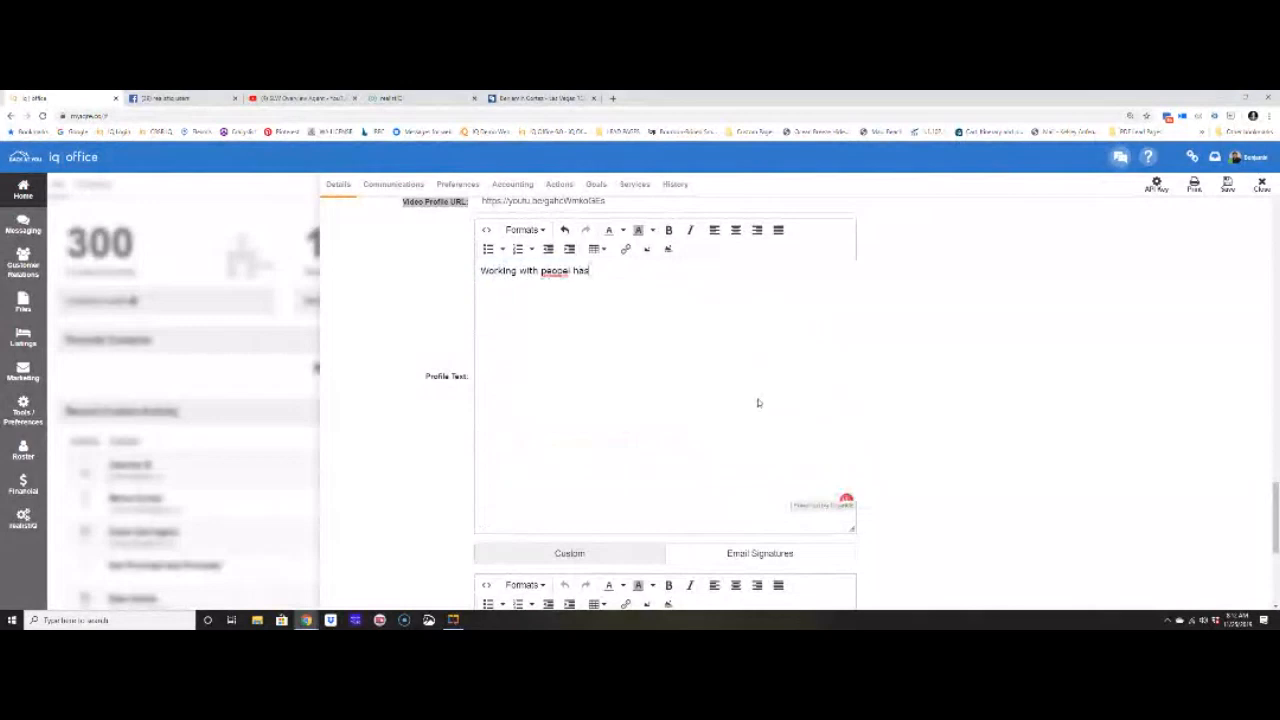
key("BackSpace")
key("BackSpace")
key("BackSpace")
key("BackSpace")
key("BackSpace")
key("BackSpace")
type("le has always been my passion.")
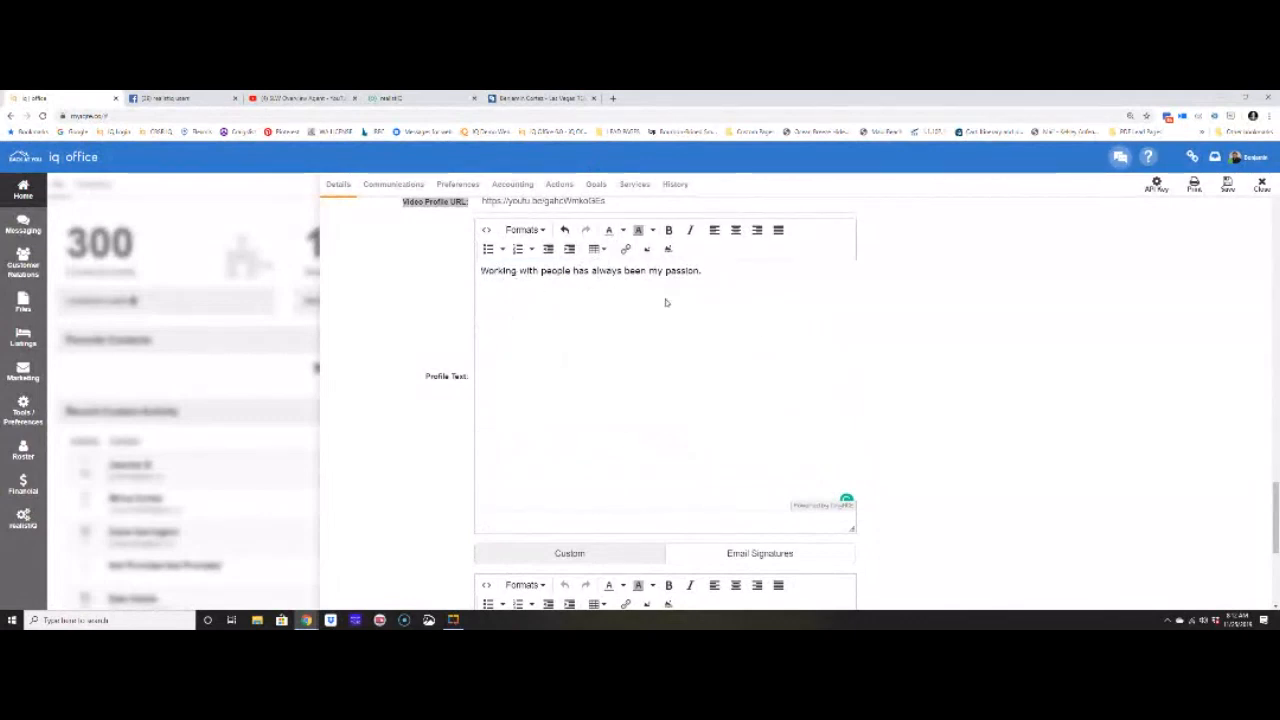
- Set the profile sentence's font to Verdana at 20px
left_click_drag(708, 271, 473, 271)
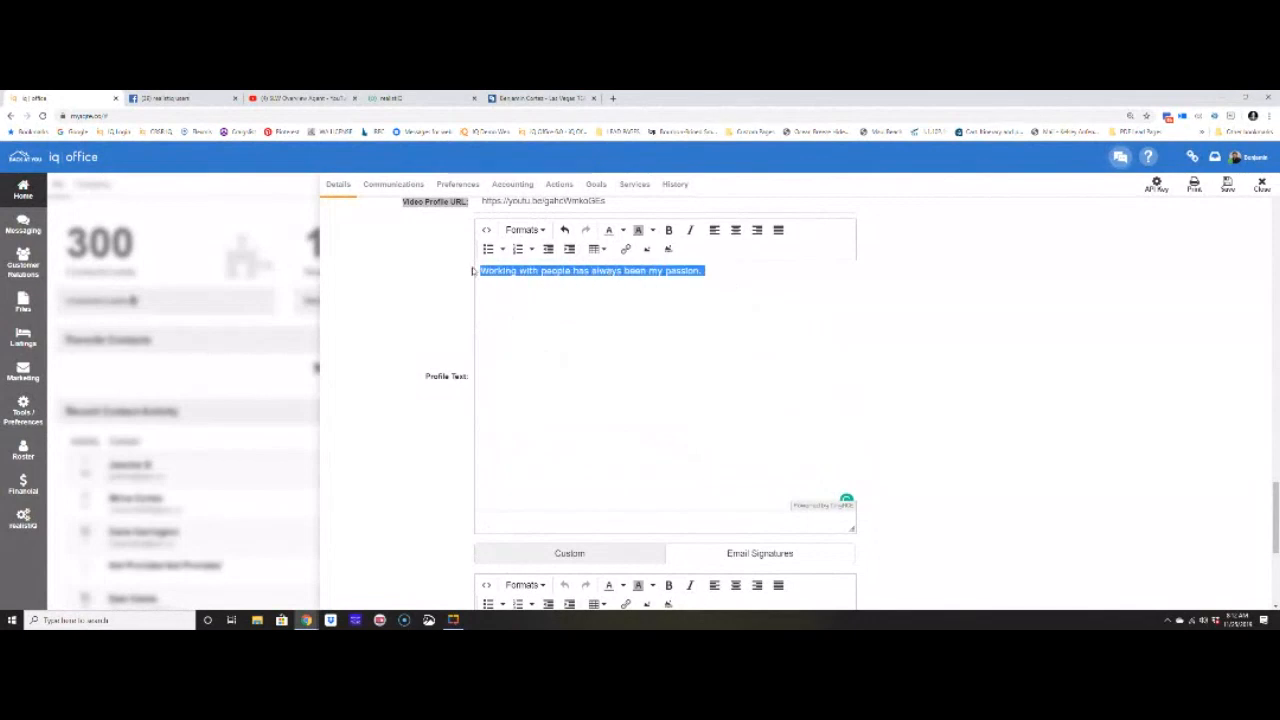
left_click(538, 231)
mouse_move(545, 251)
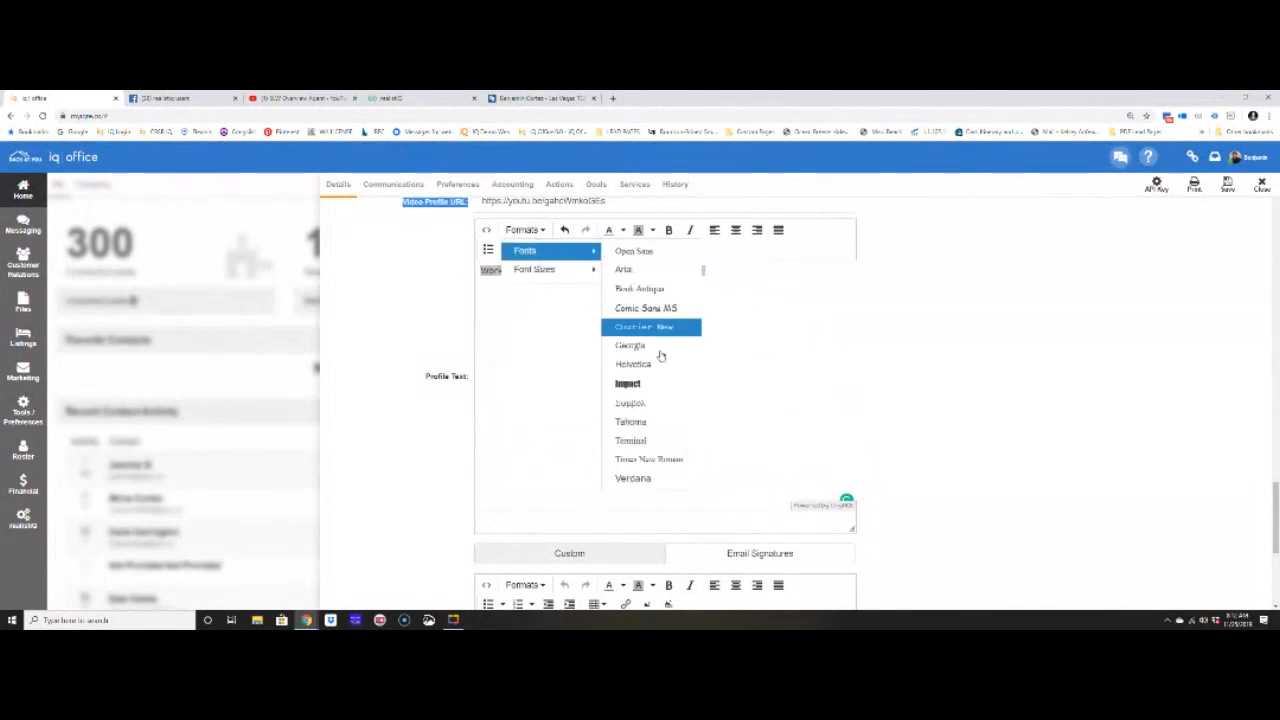
left_click(648, 478)
left_click(540, 230)
mouse_move(545, 269)
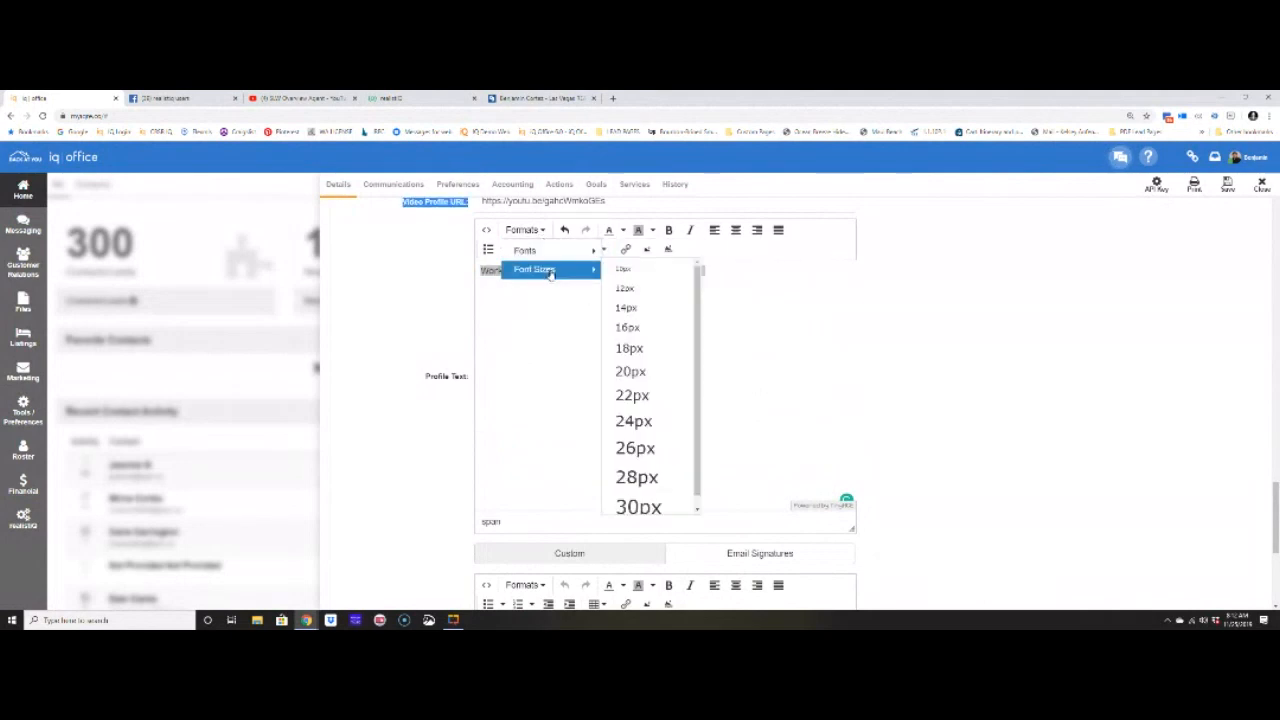
left_click(650, 376)
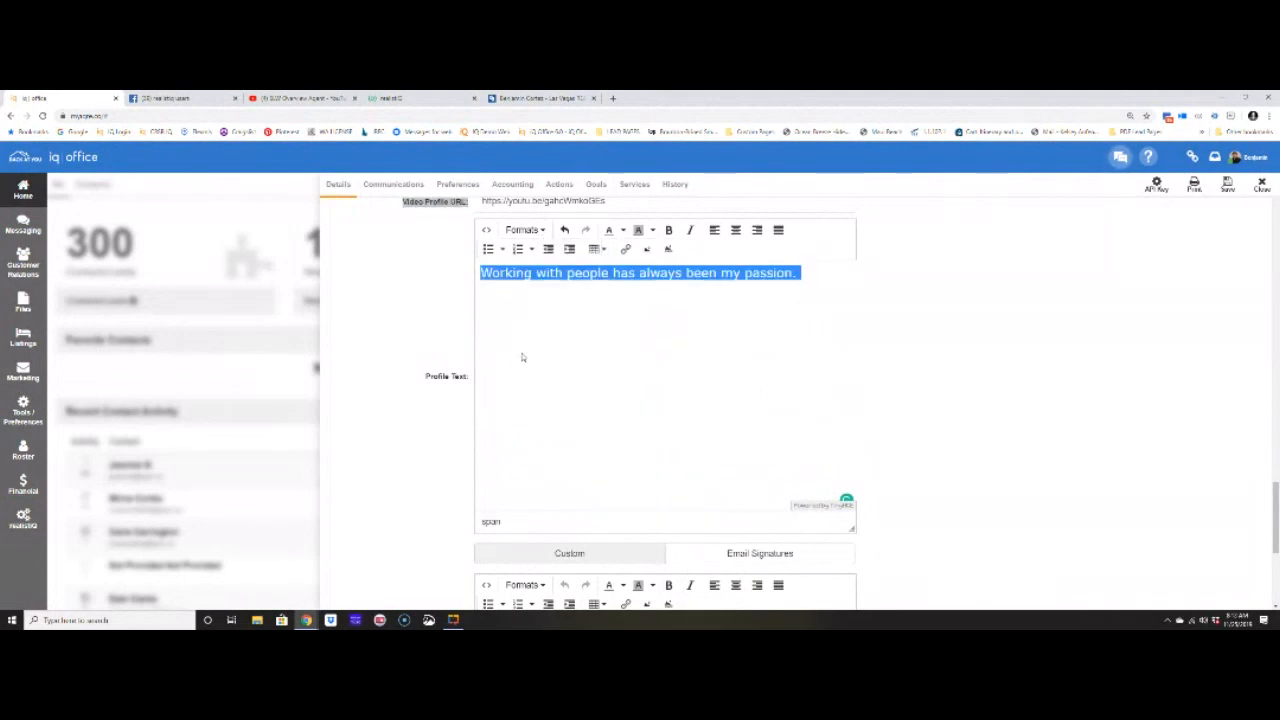
- Give the sentence a text colour and yellow highlight, and centre it
left_click(622, 231)
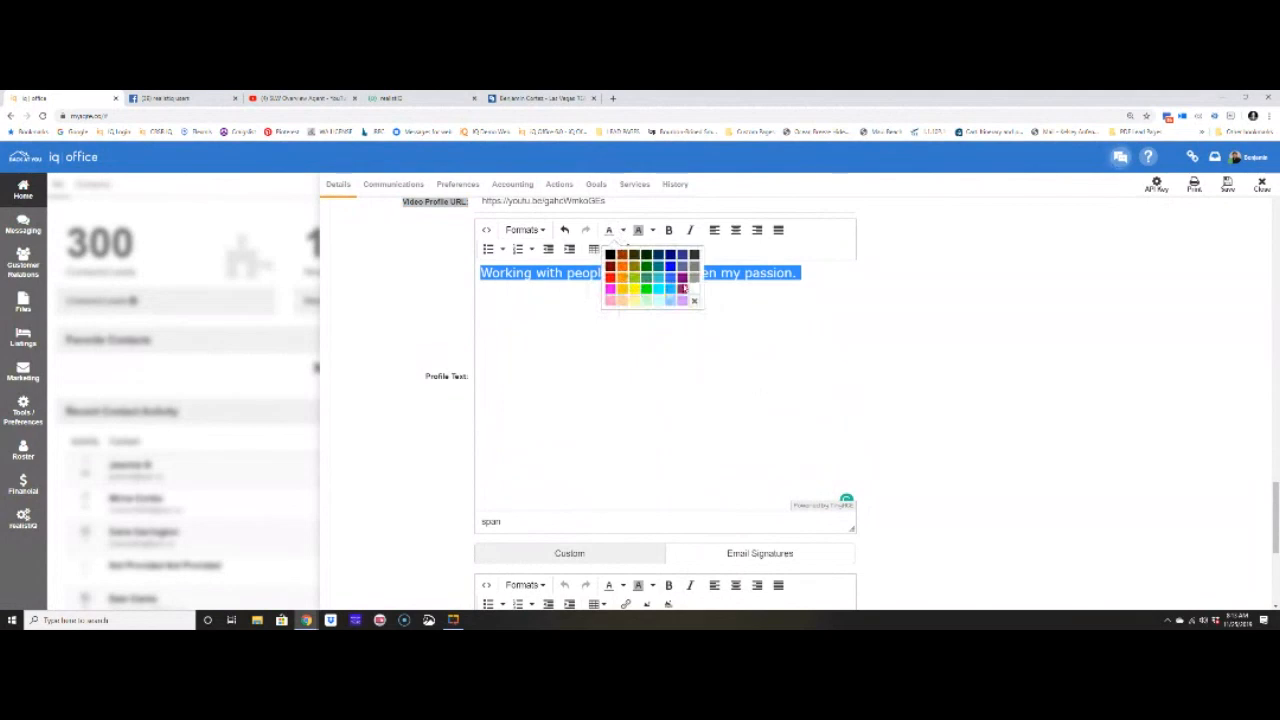
left_click(684, 290)
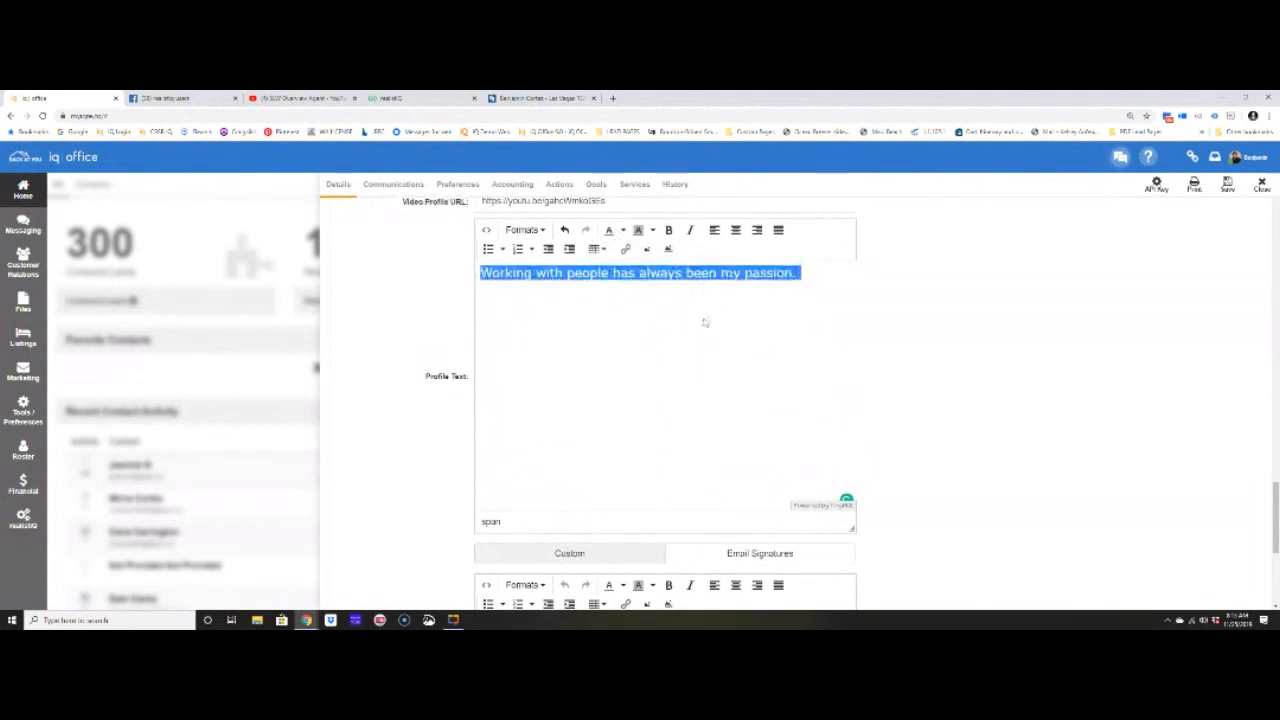
left_click(648, 231)
left_click(657, 290)
left_click(505, 292)
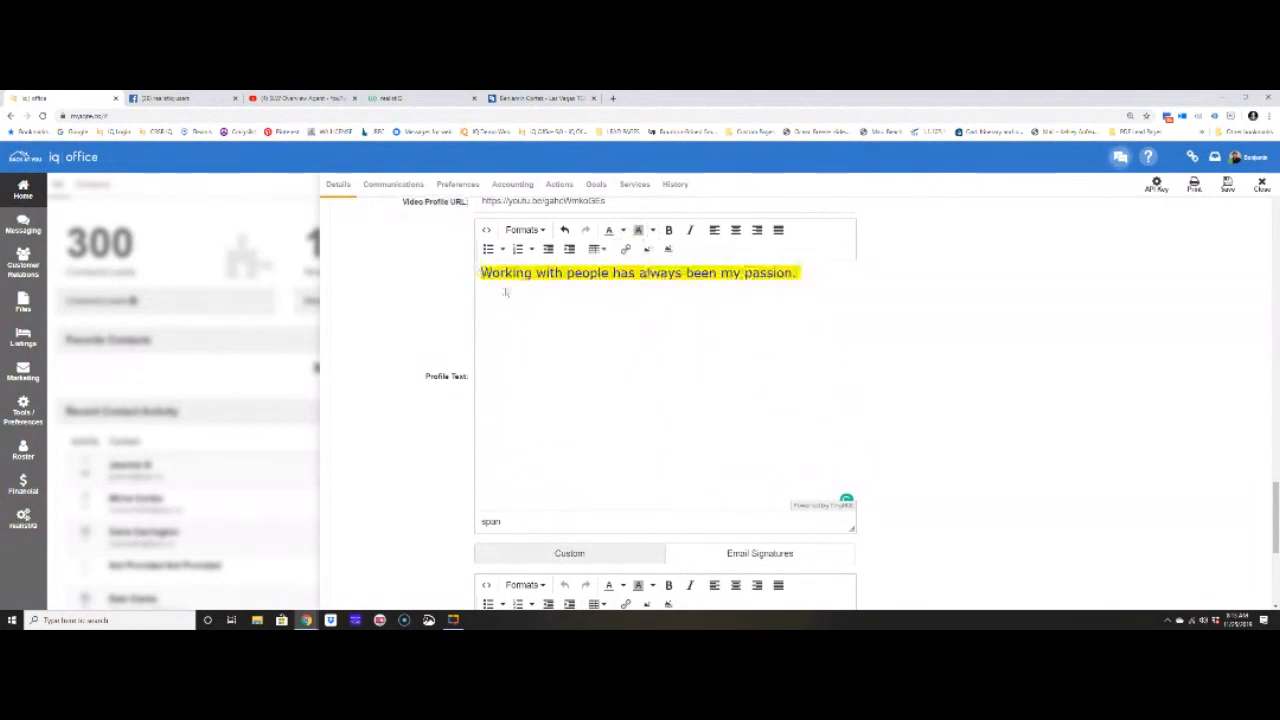
left_click_drag(801, 273, 480, 273)
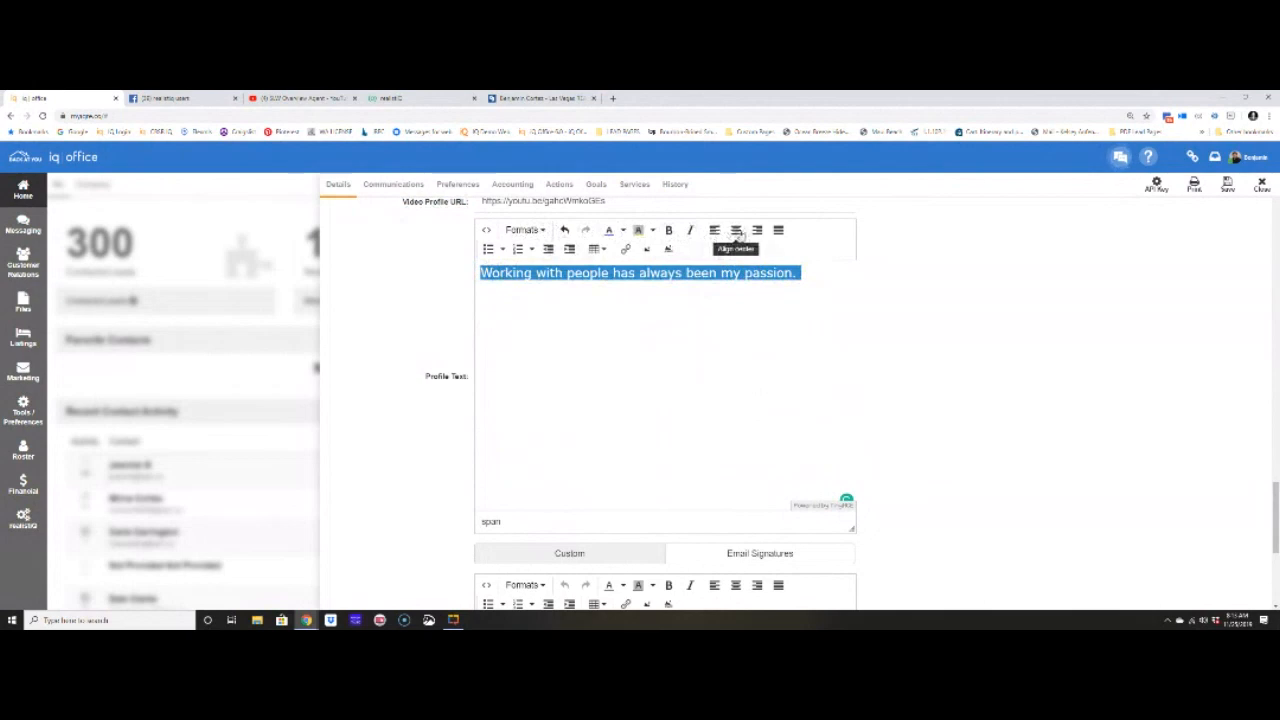
left_click(735, 230)
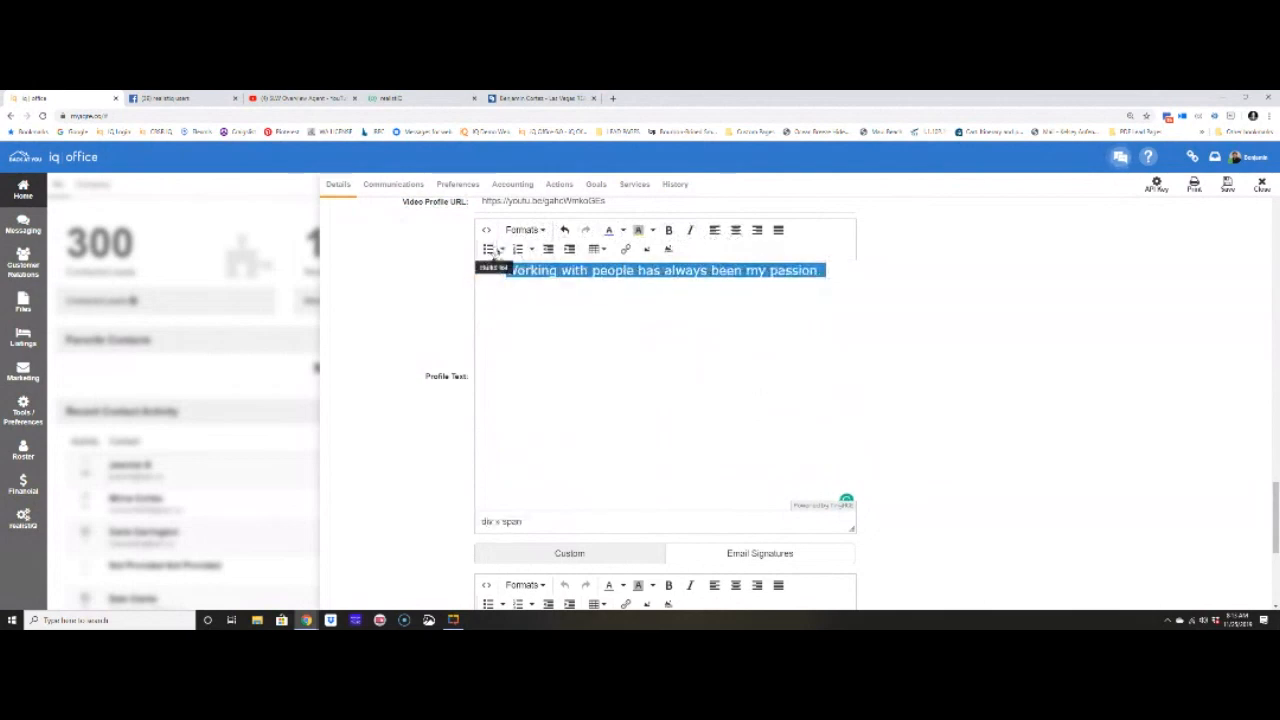
left_click(843, 272)
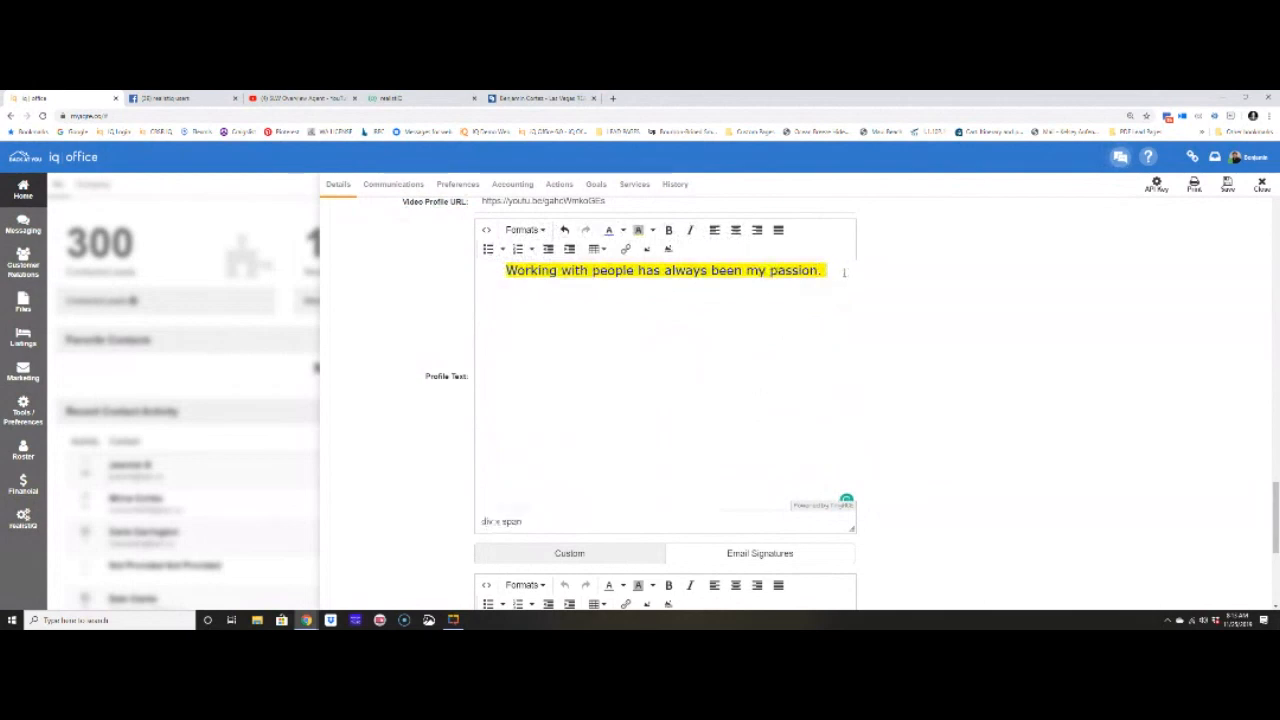
- Add a new line 'My Designations Are:' below the profile sentence
key("Return")
type("My Desig")
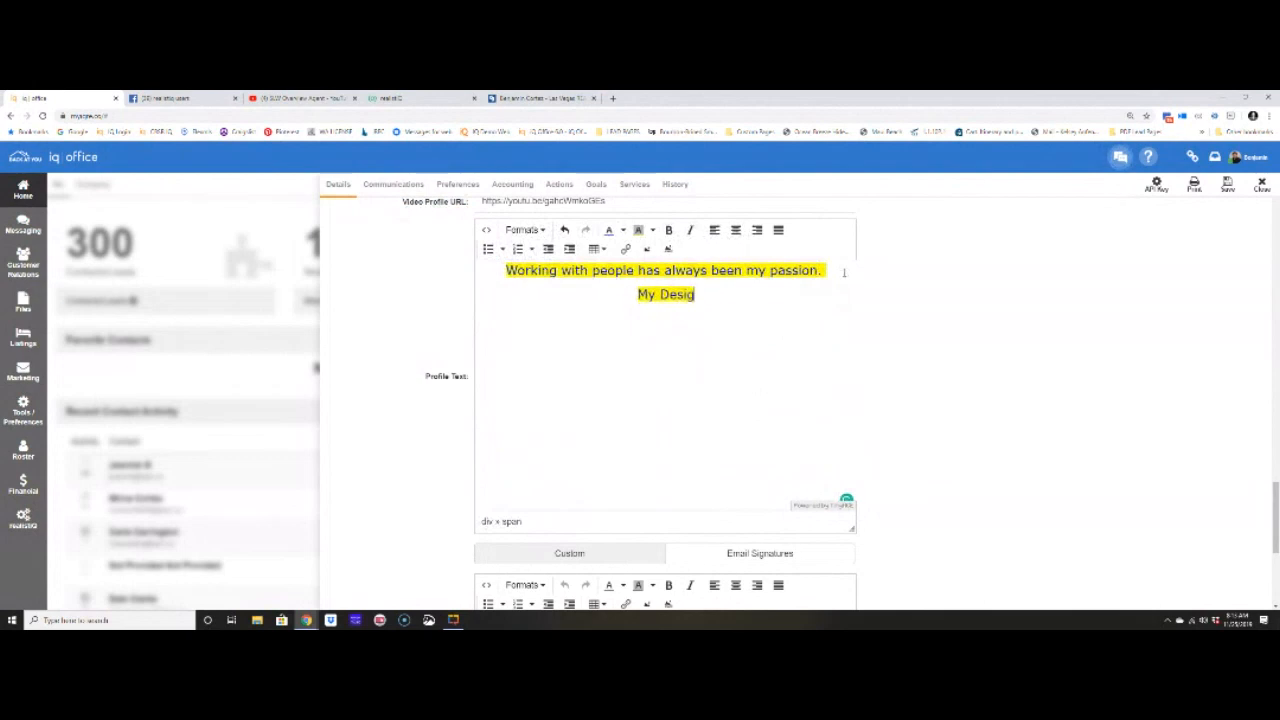
type("nations")
key("BackSpace")
type("s Are:")
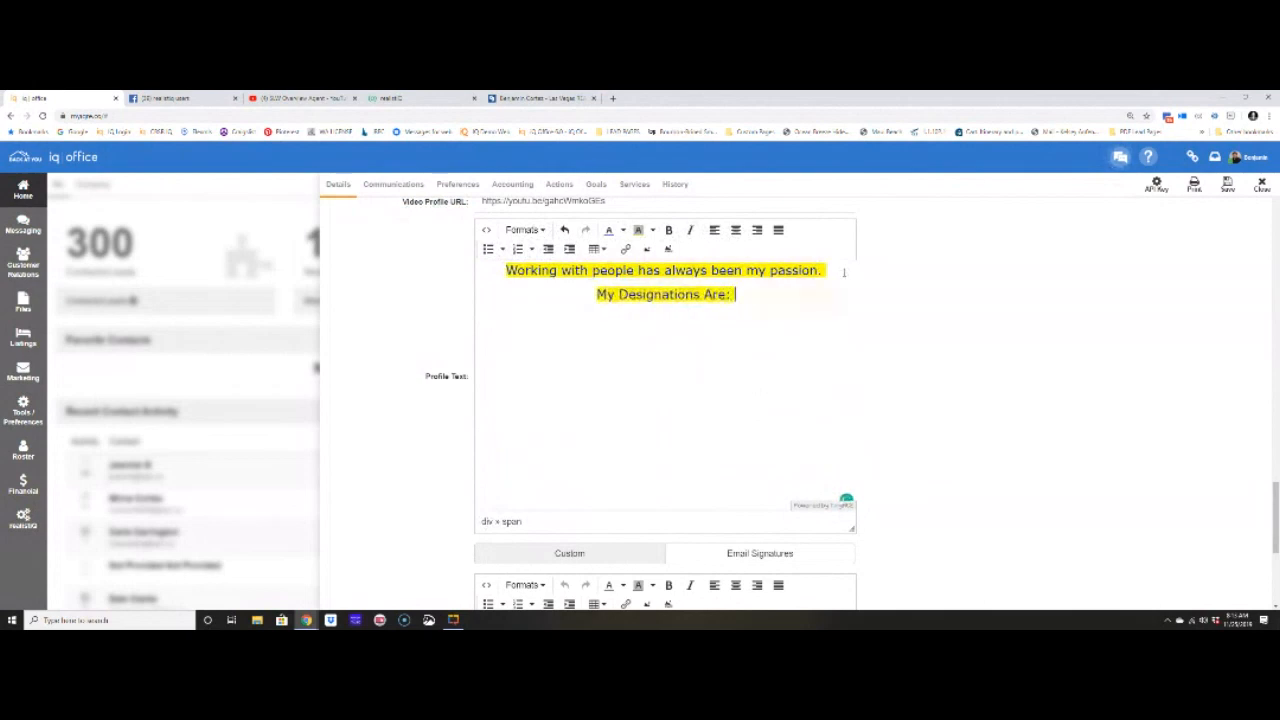
- Remove the heading's highlight, make its text black, and turn the paragraphs into a bulleted list
left_click_drag(736, 294, 596, 296)
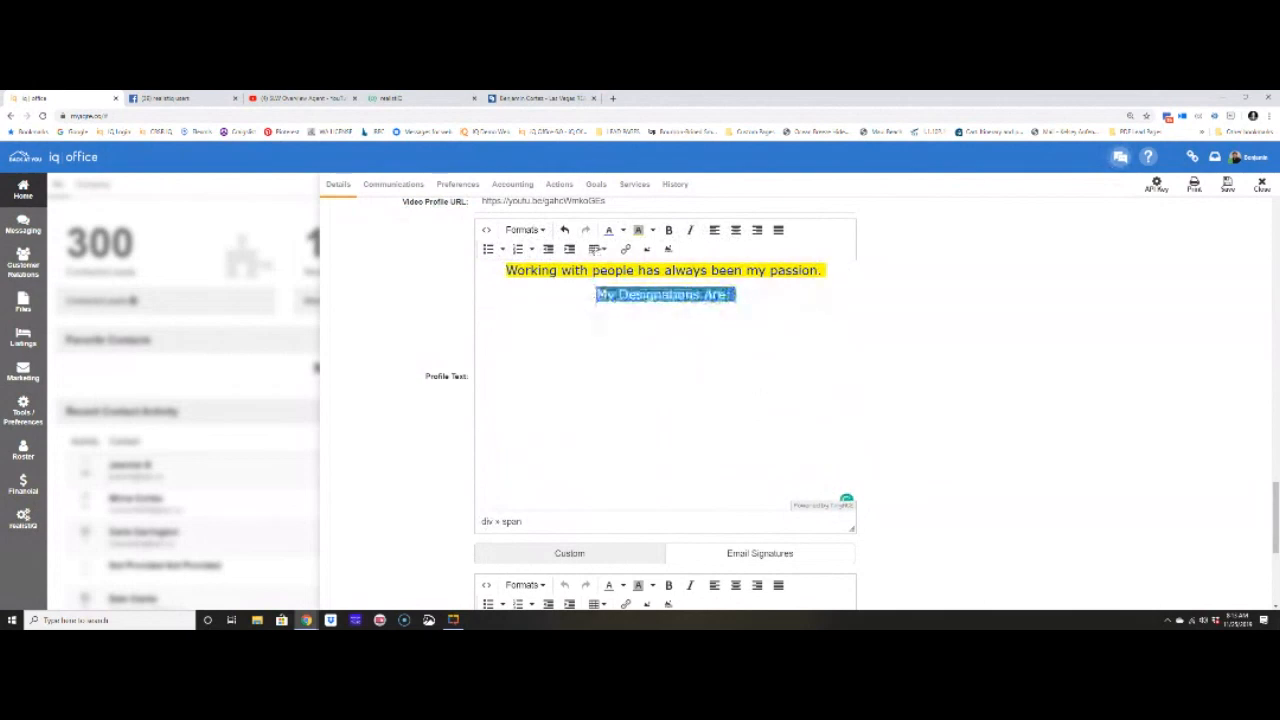
left_click(651, 232)
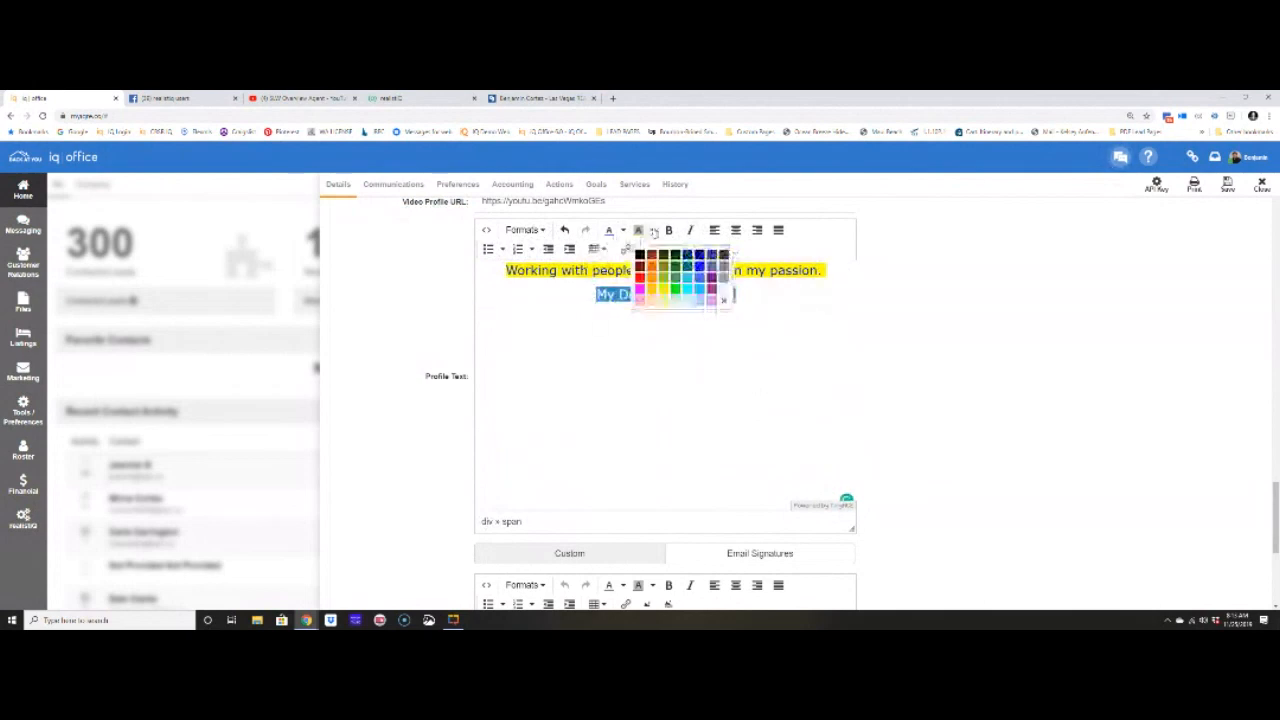
left_click(723, 297)
left_click(621, 231)
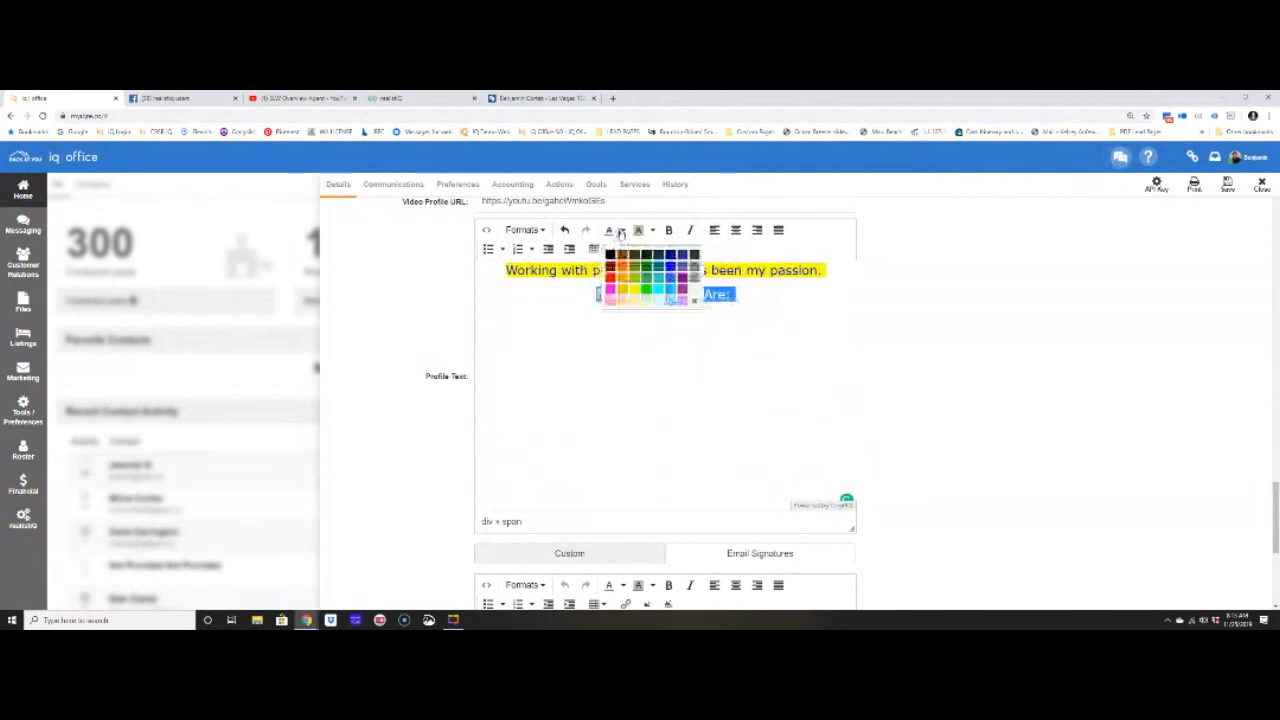
left_click(610, 255)
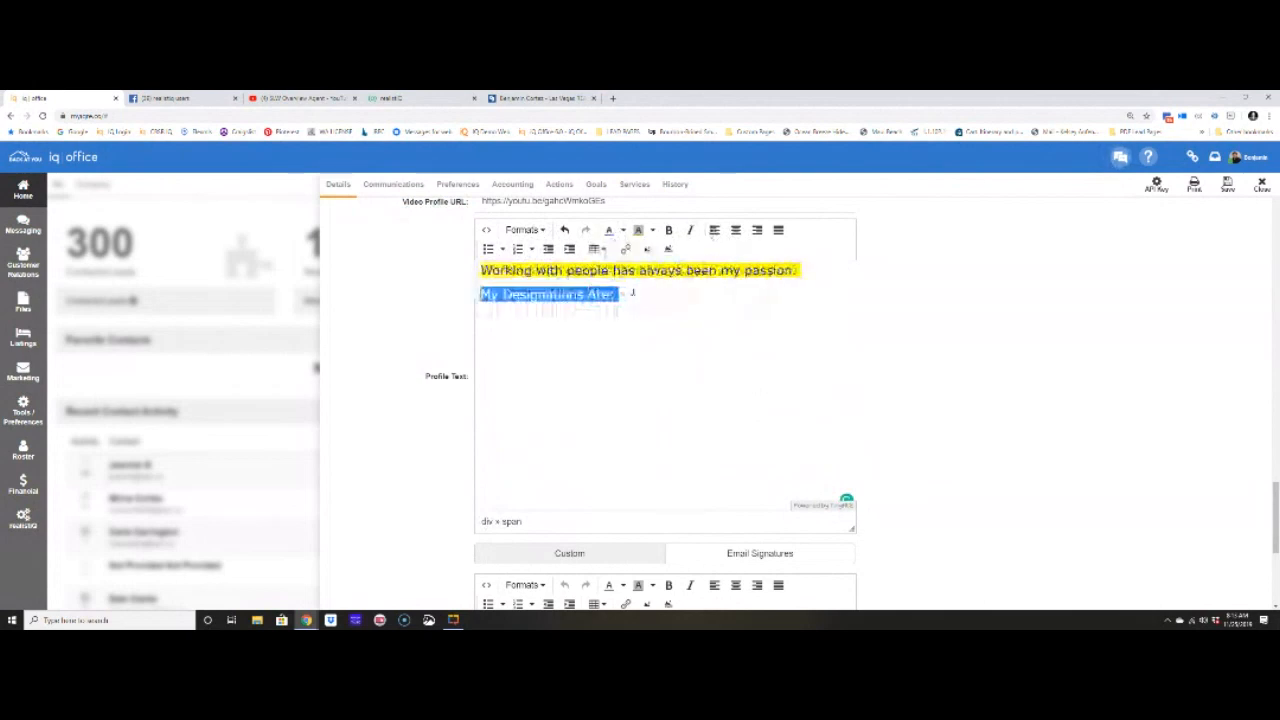
left_click(632, 292)
left_click(621, 297)
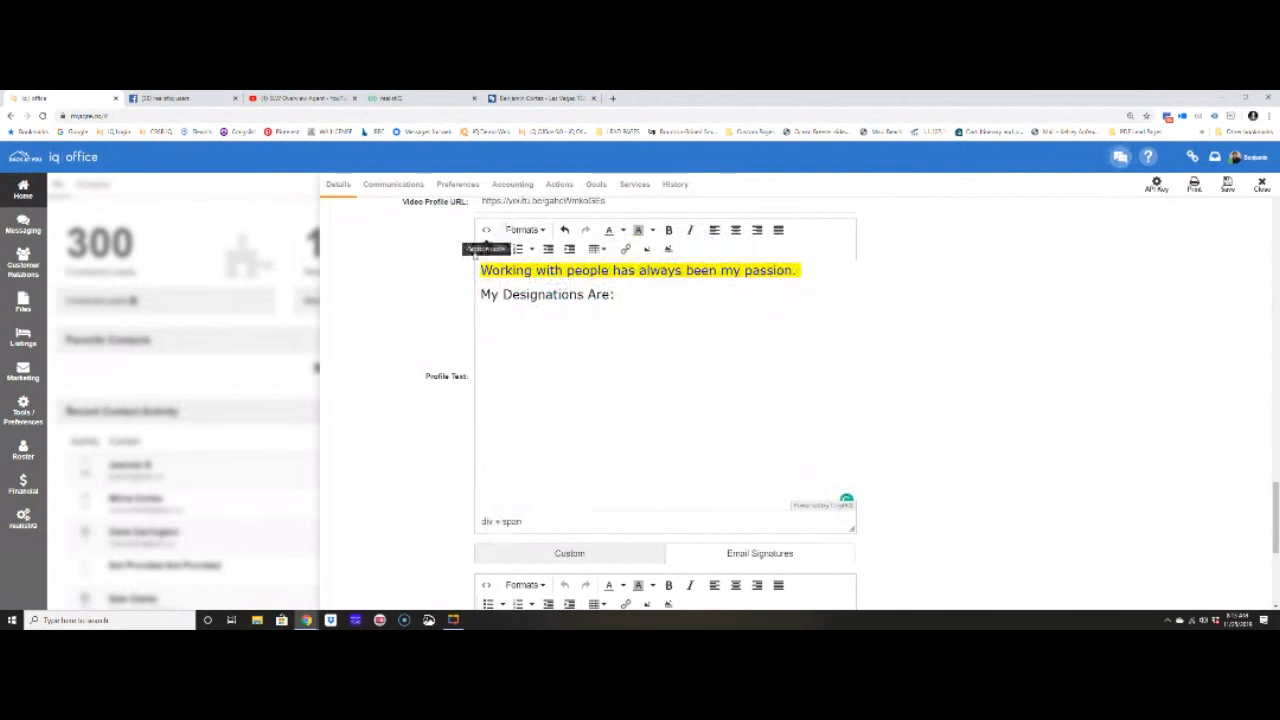
left_click(489, 250)
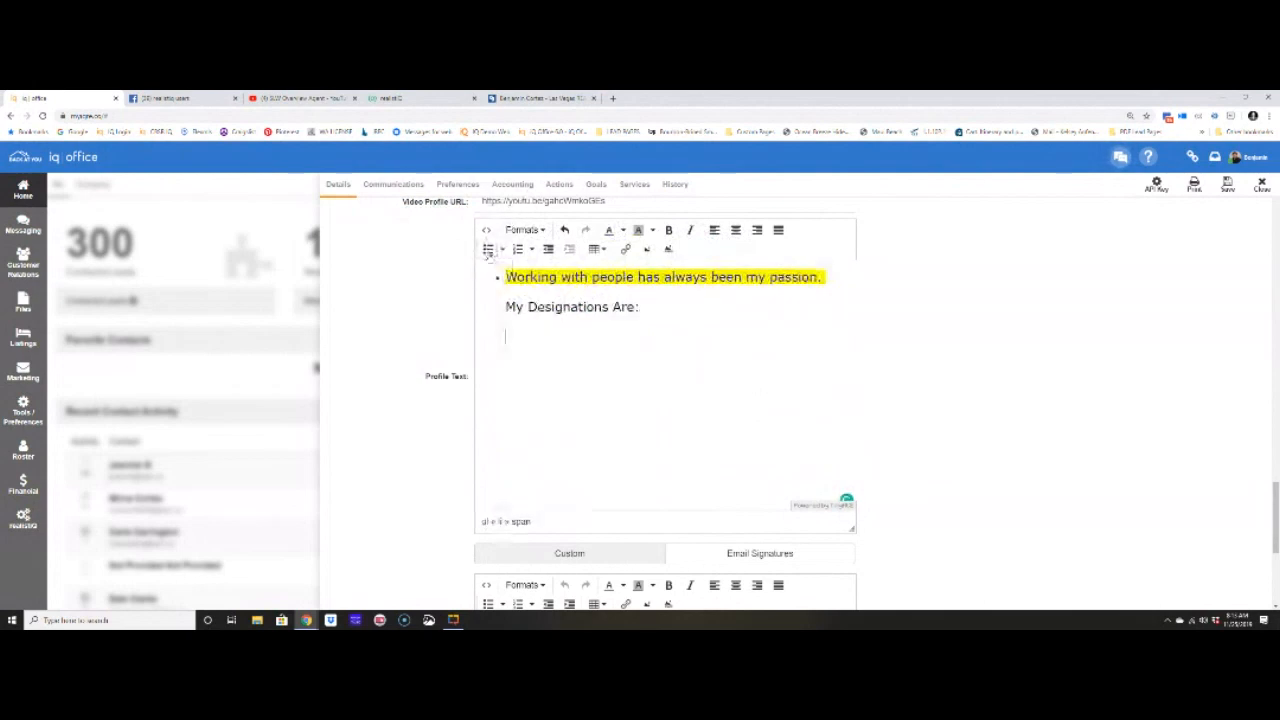
- Add GRI, ABR and CCIM under 'My Designations Are:' and format them as a bulleted list
left_click(489, 252)
left_click(622, 304)
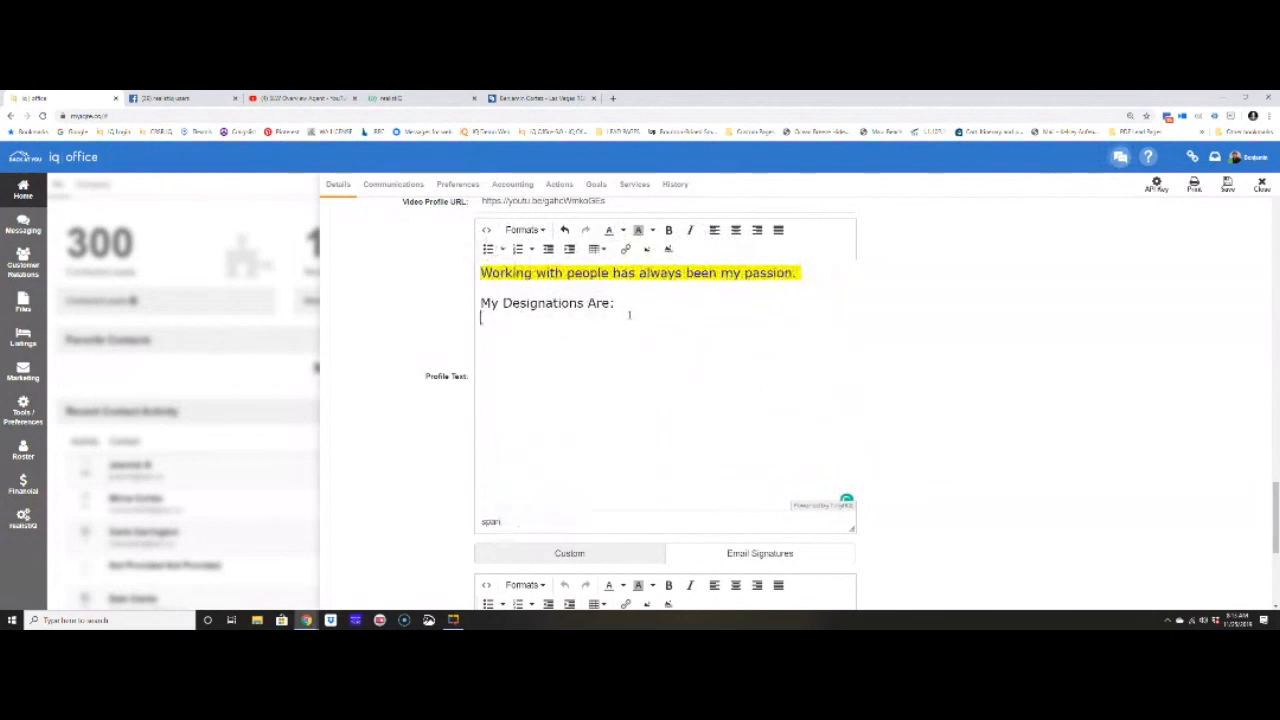
type("GRI")
key("Return")
type("ABR ")
type("CCIM")
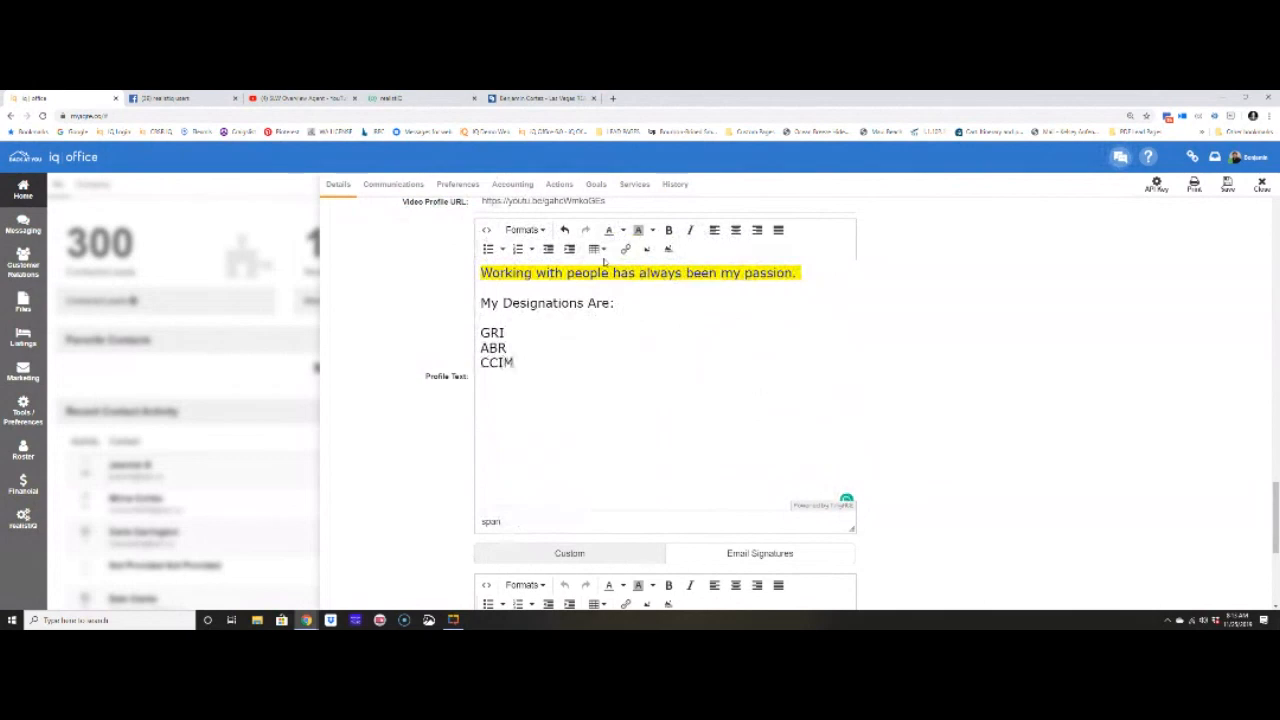
left_click_drag(516, 364, 480, 326)
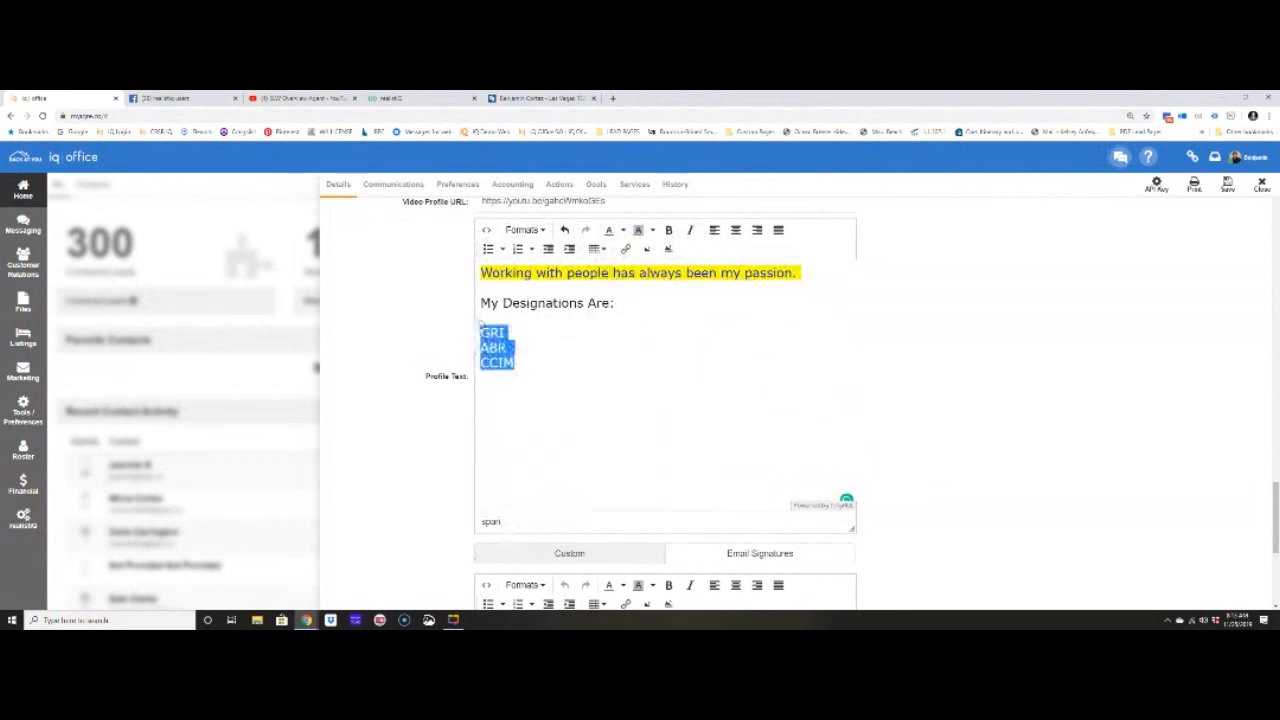
left_click(488, 255)
left_click(544, 327)
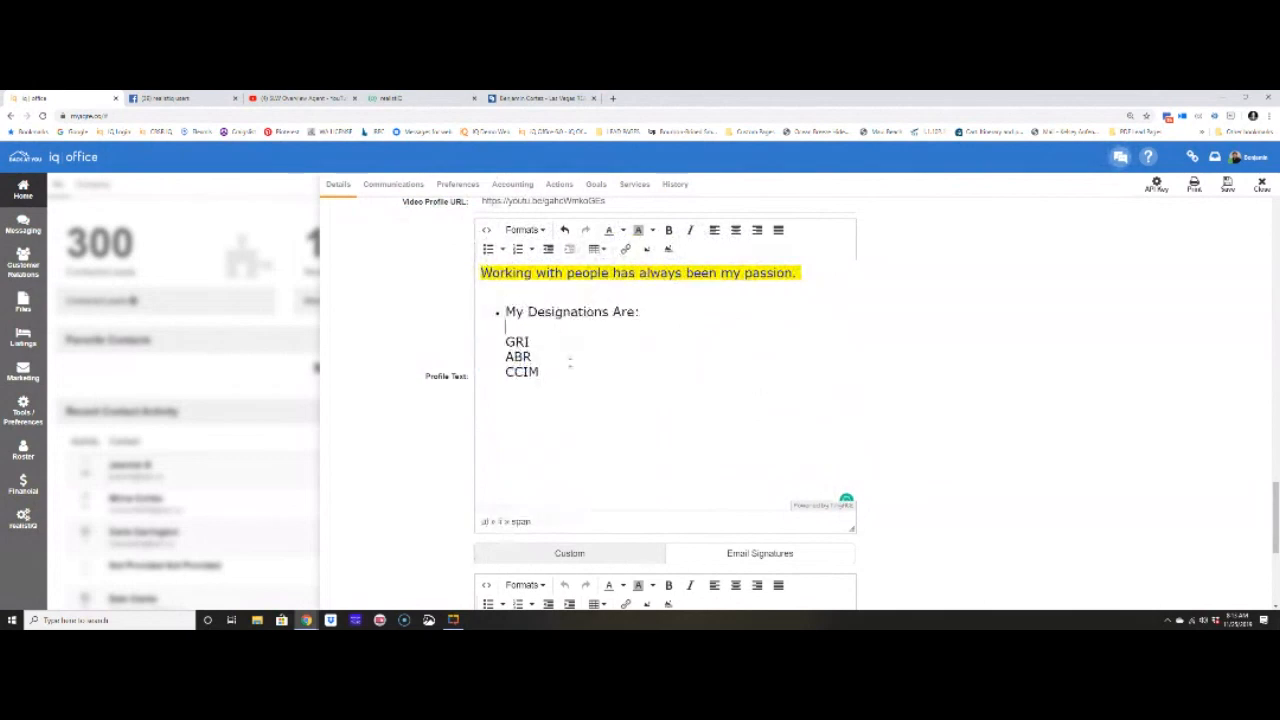
- Fix the line breaks so GRI, ABR and CCIM are each a separate bullet
left_click_drag(506, 335, 538, 372)
left_click(506, 342)
key("BackSpace")
key("BackSpace")
key("Return")
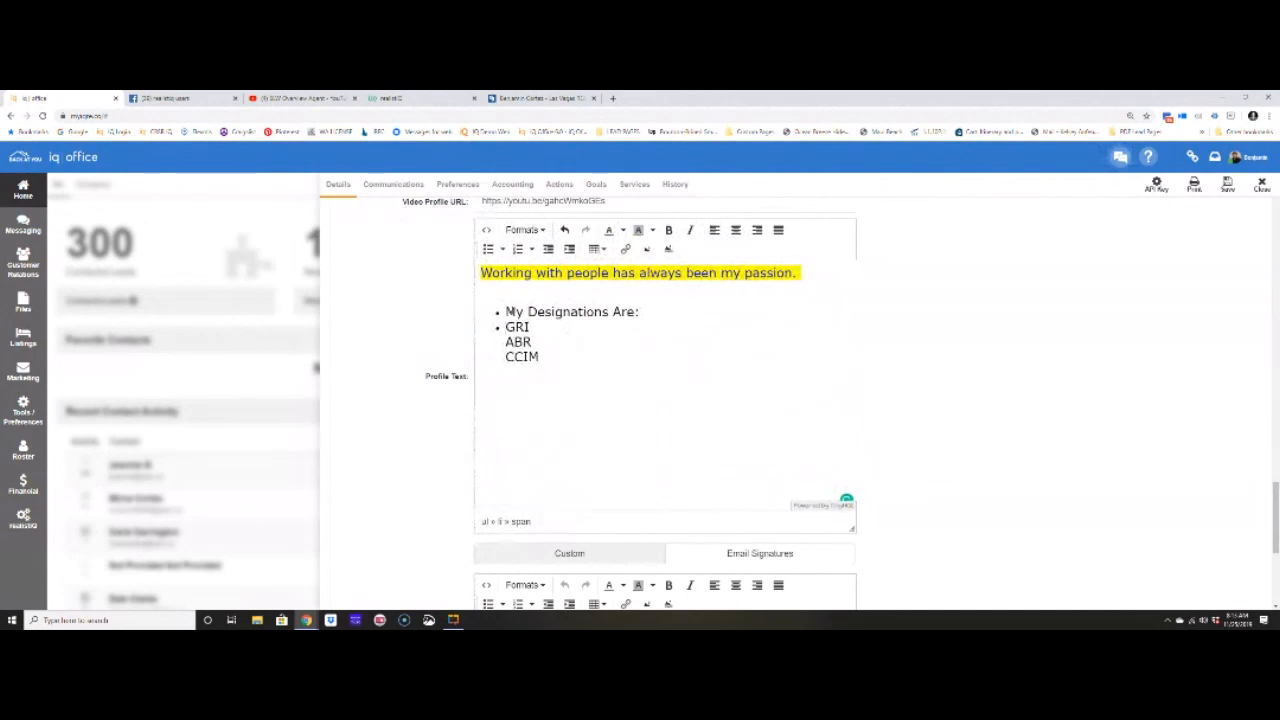
key("BackSpace")
key("Return")
key("BackSpace")
key("Return")
key("BackSpace")
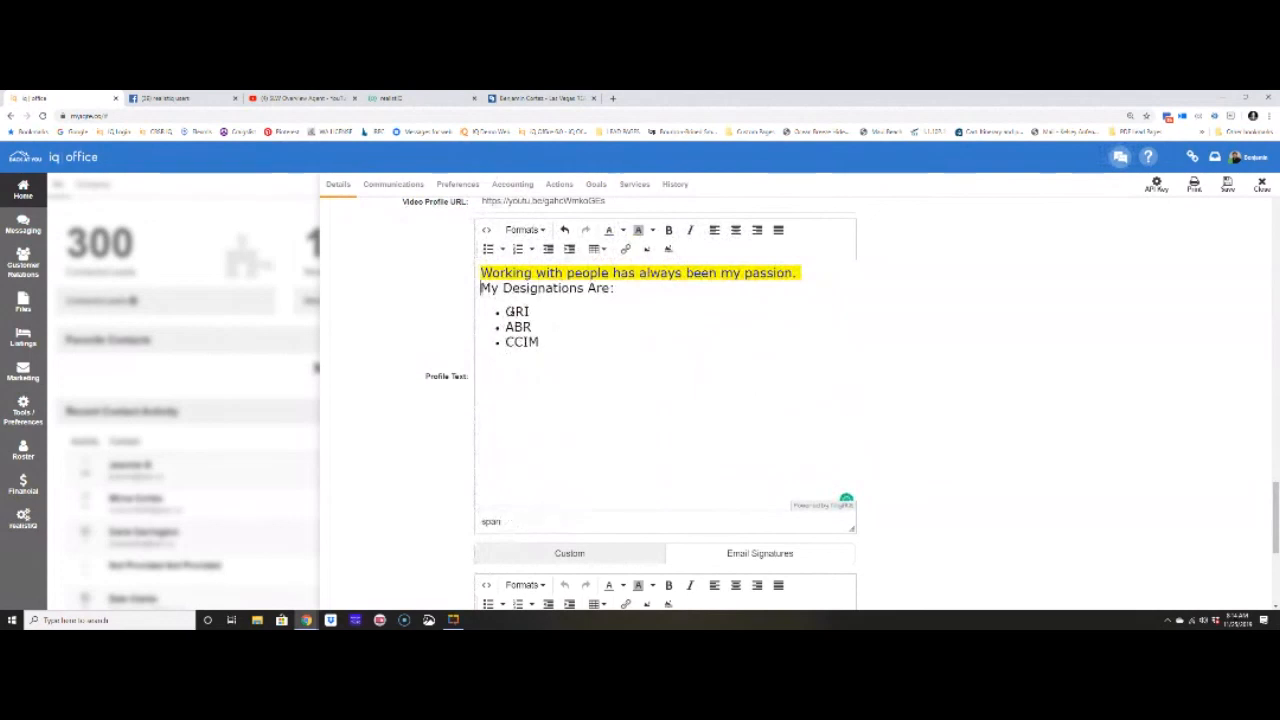
left_click(555, 347)
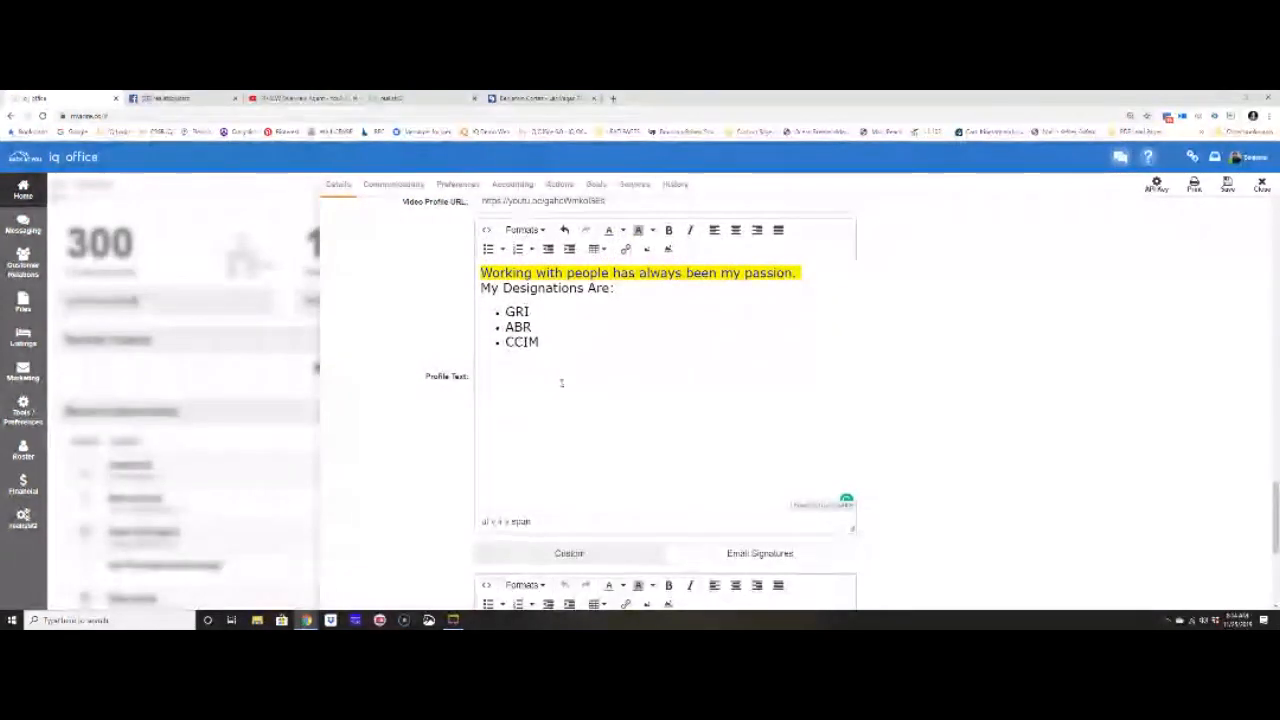
left_click_drag(503, 311, 550, 342)
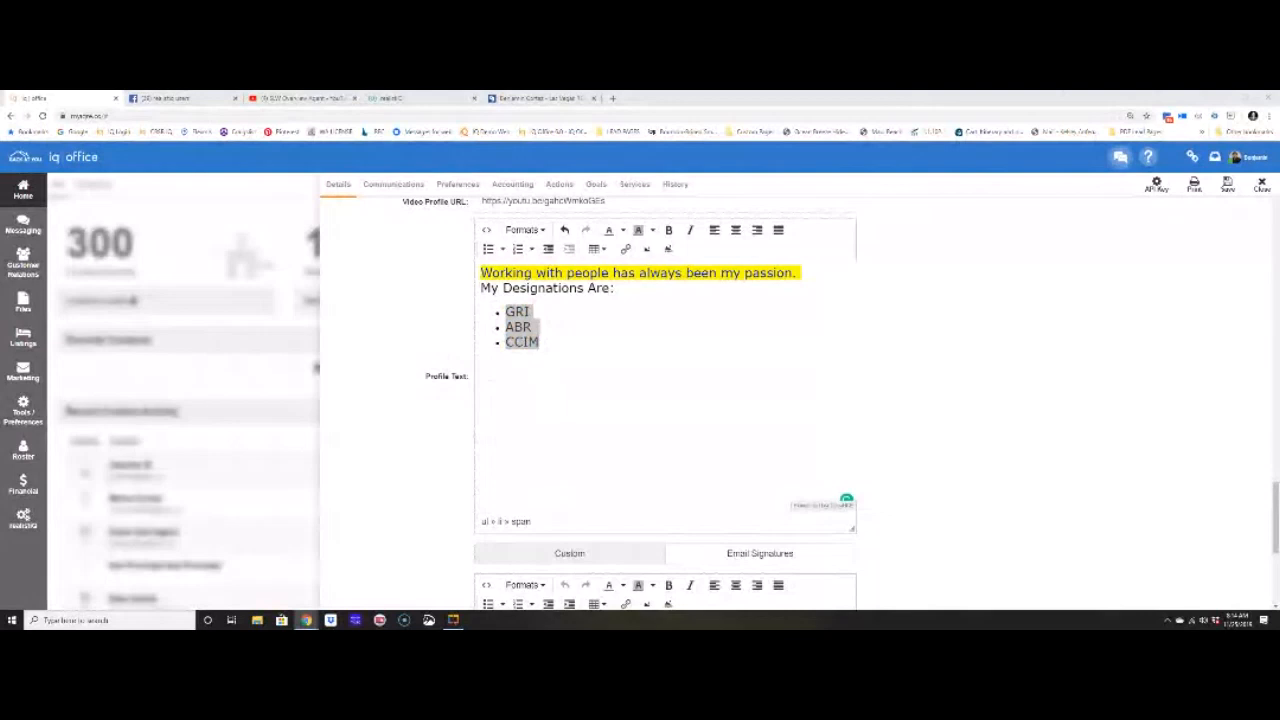
- Extend the third bullet to 'CCIM Certification (Certified Commercial Investment Member)'
type("Certification (Cert")
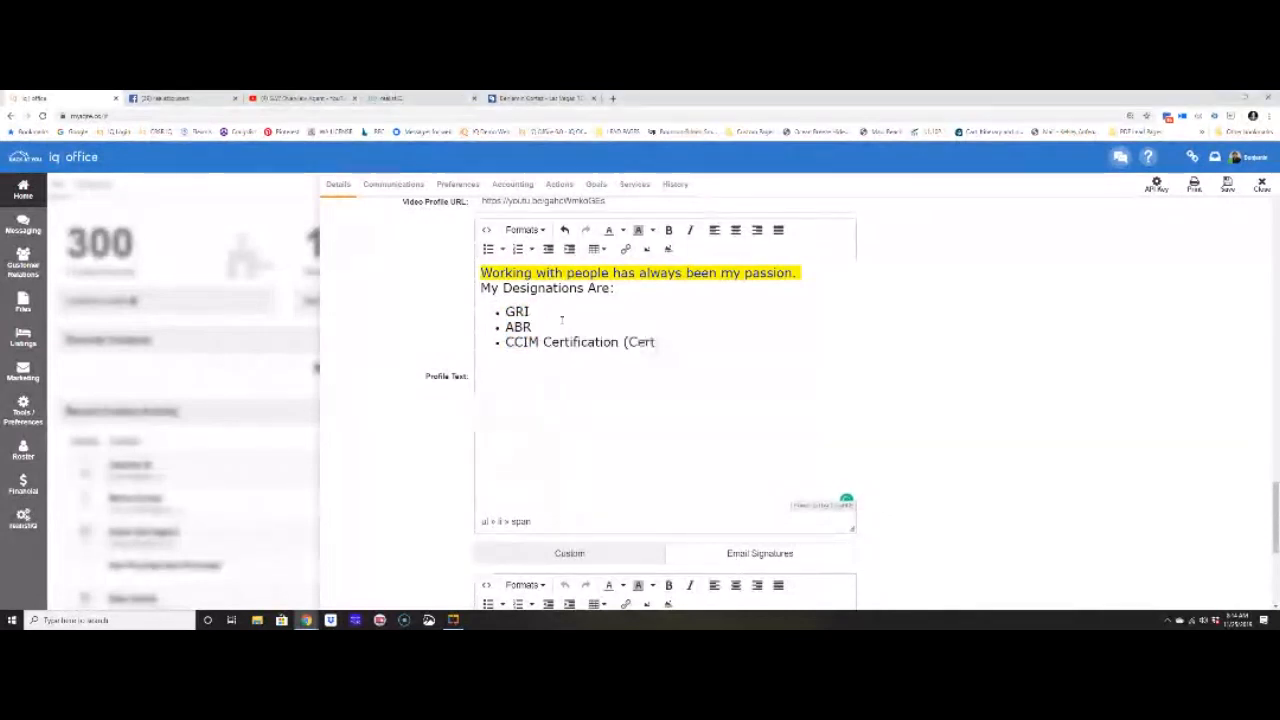
type("ified Comm")
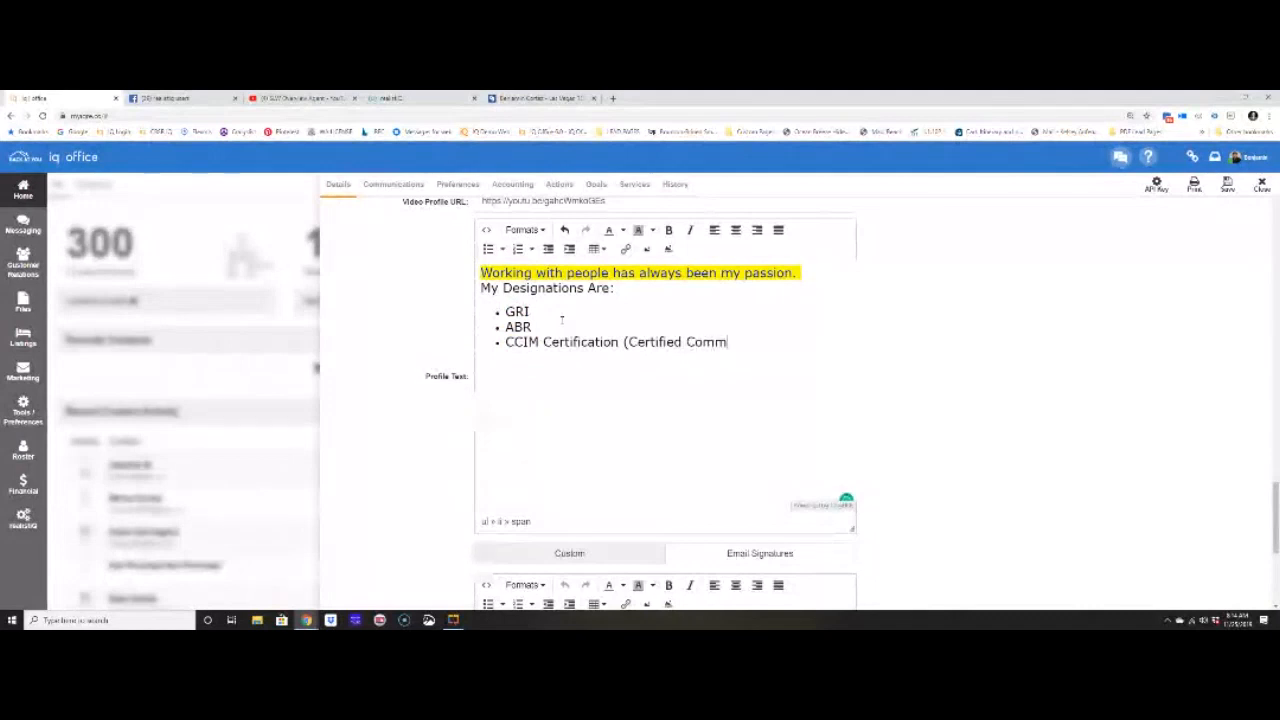
type("ercial Investment Member")
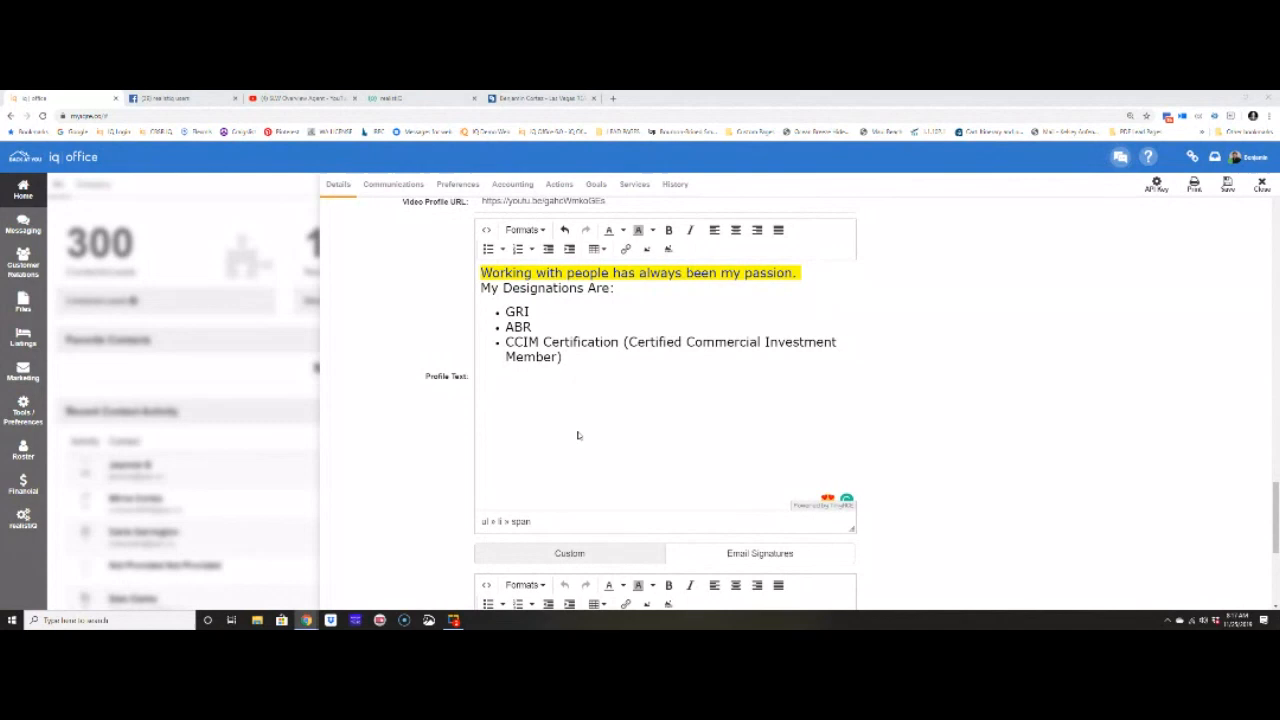
- Check the agent's Facebook link field under Links, then go to the Facebook news feed
scroll(1038, 435, "up", 20)
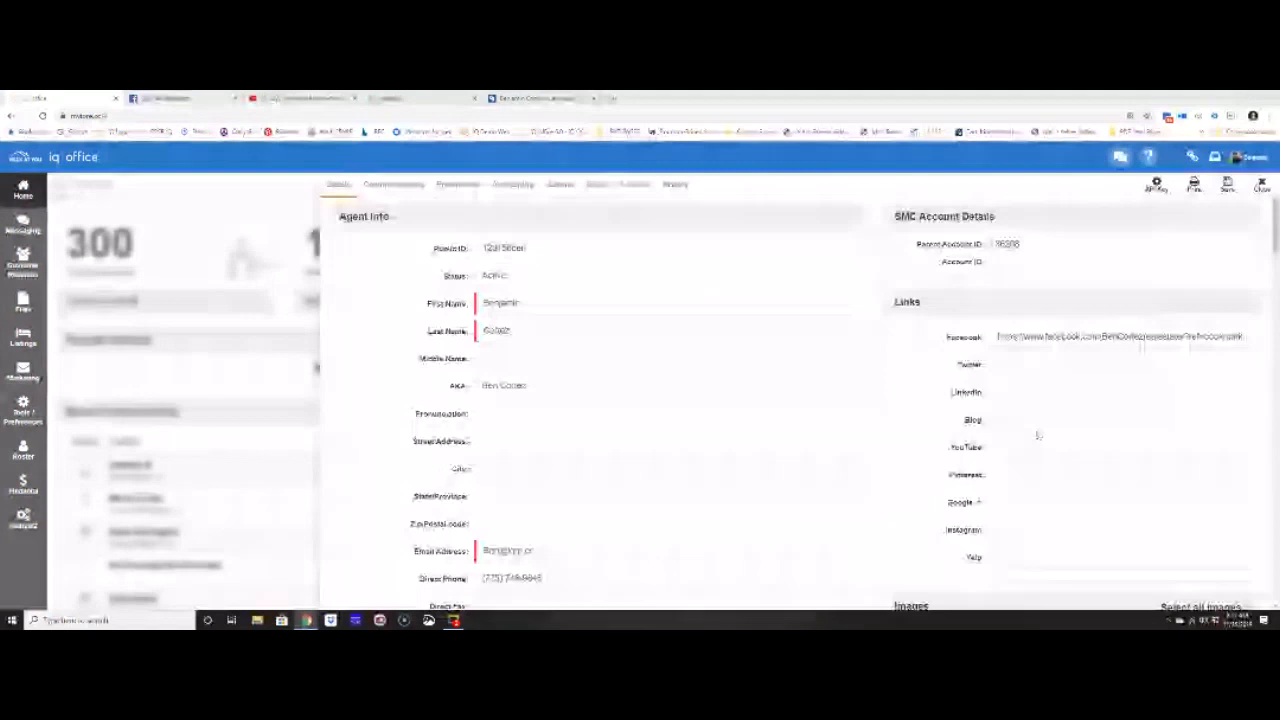
left_click(995, 338)
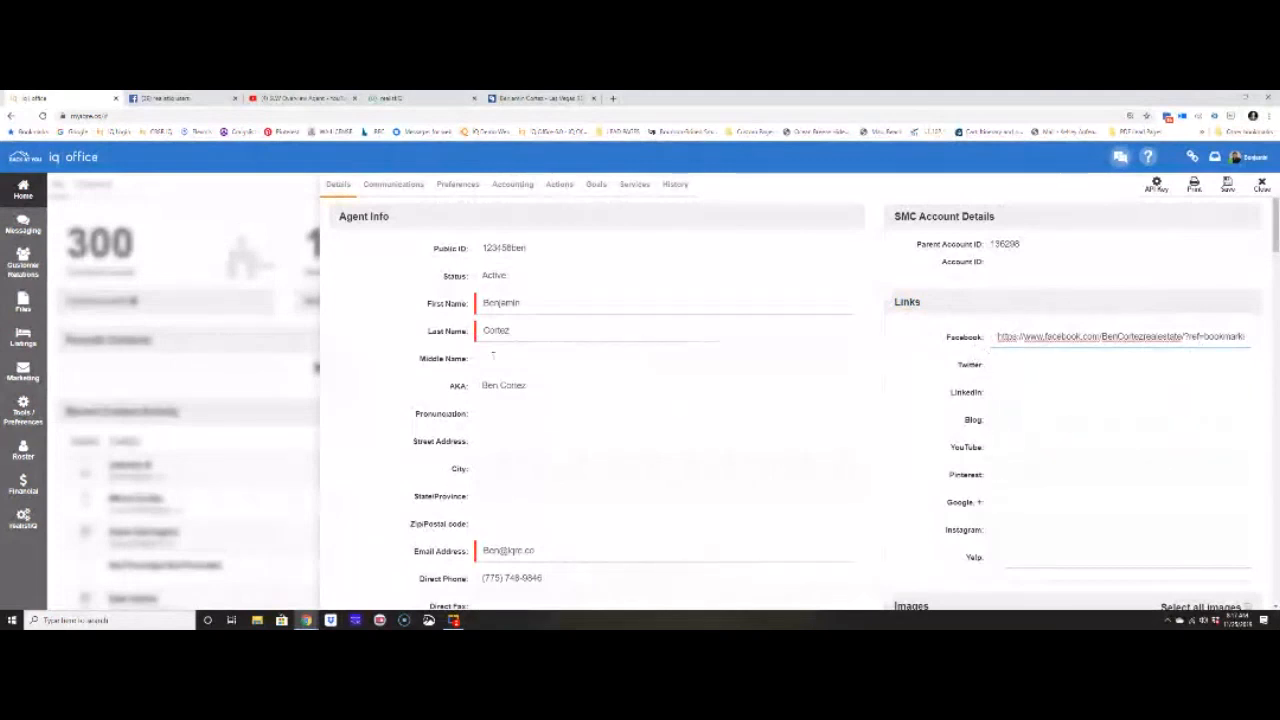
left_click(524, 189)
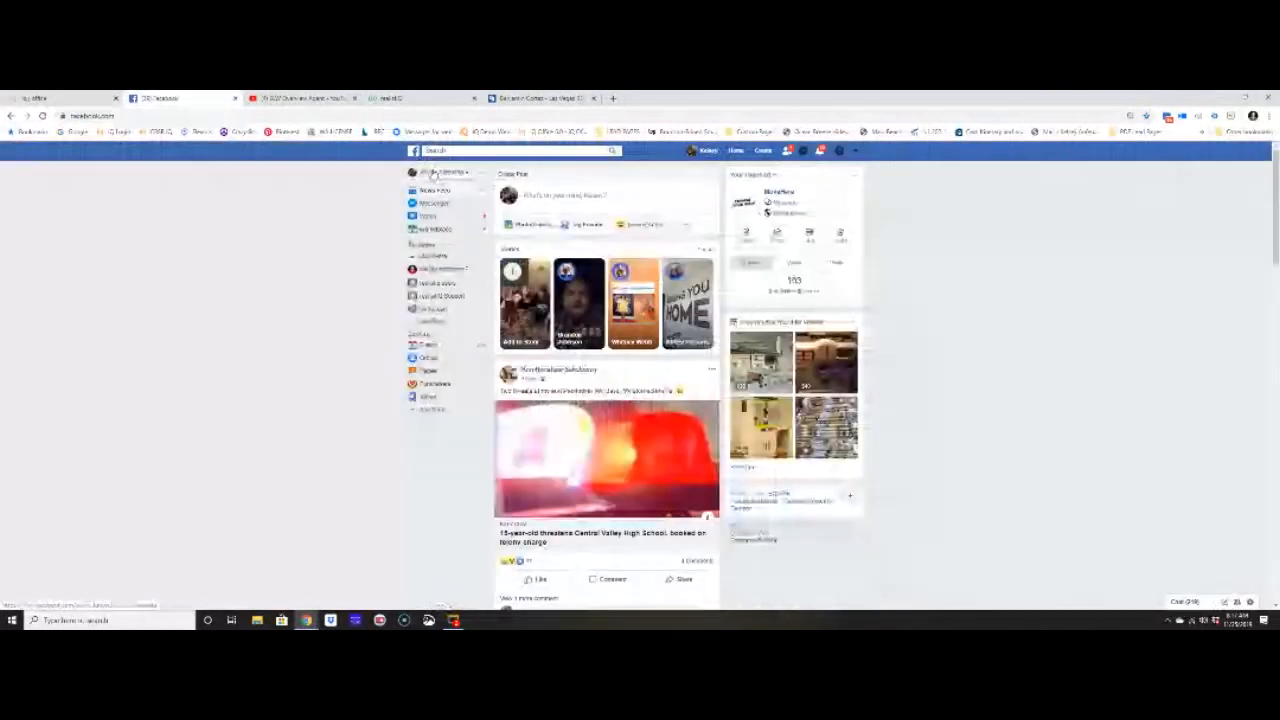
- Copy the Facebook profile address into the agent's Facebook link and save the record
left_click(433, 174)
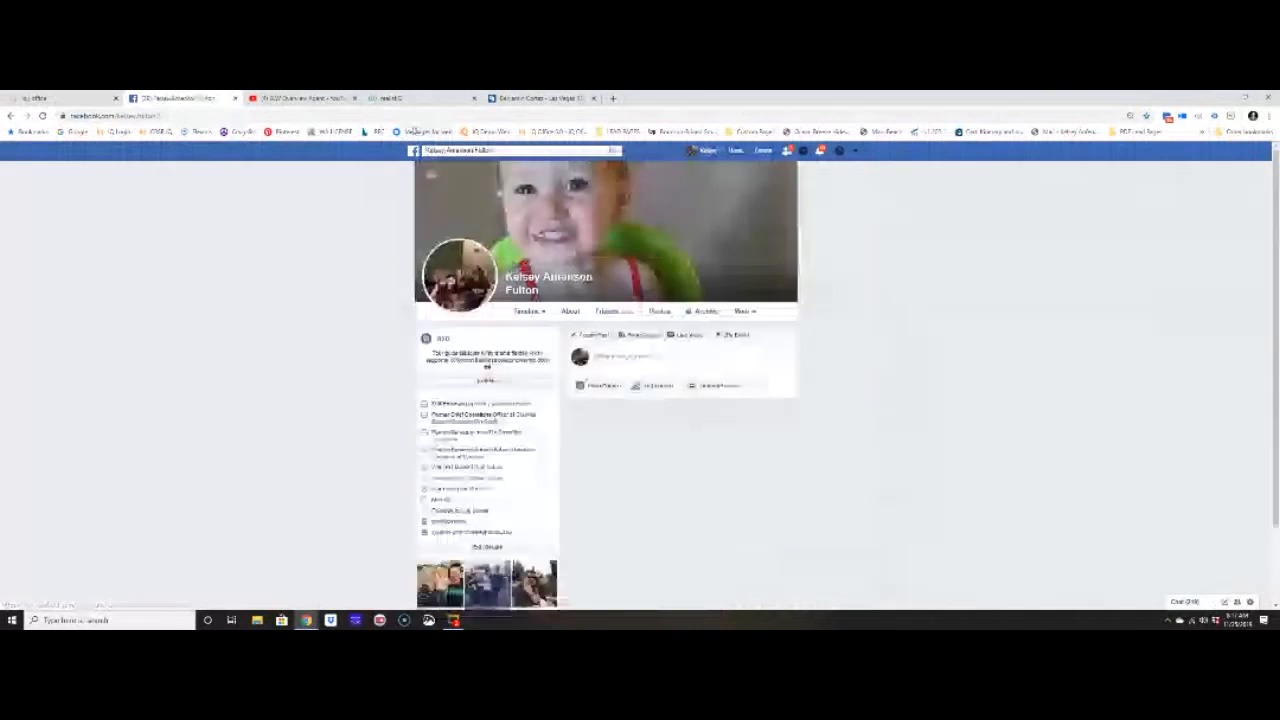
left_click(405, 116)
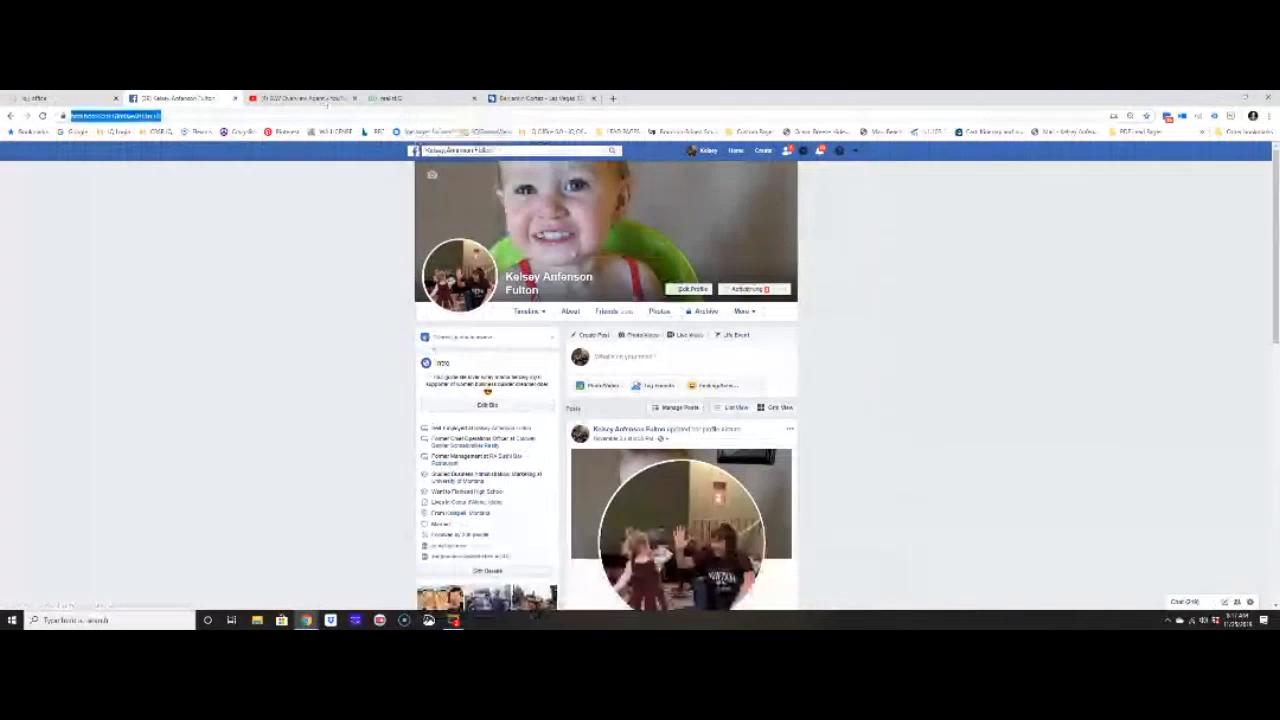
left_click(62, 98)
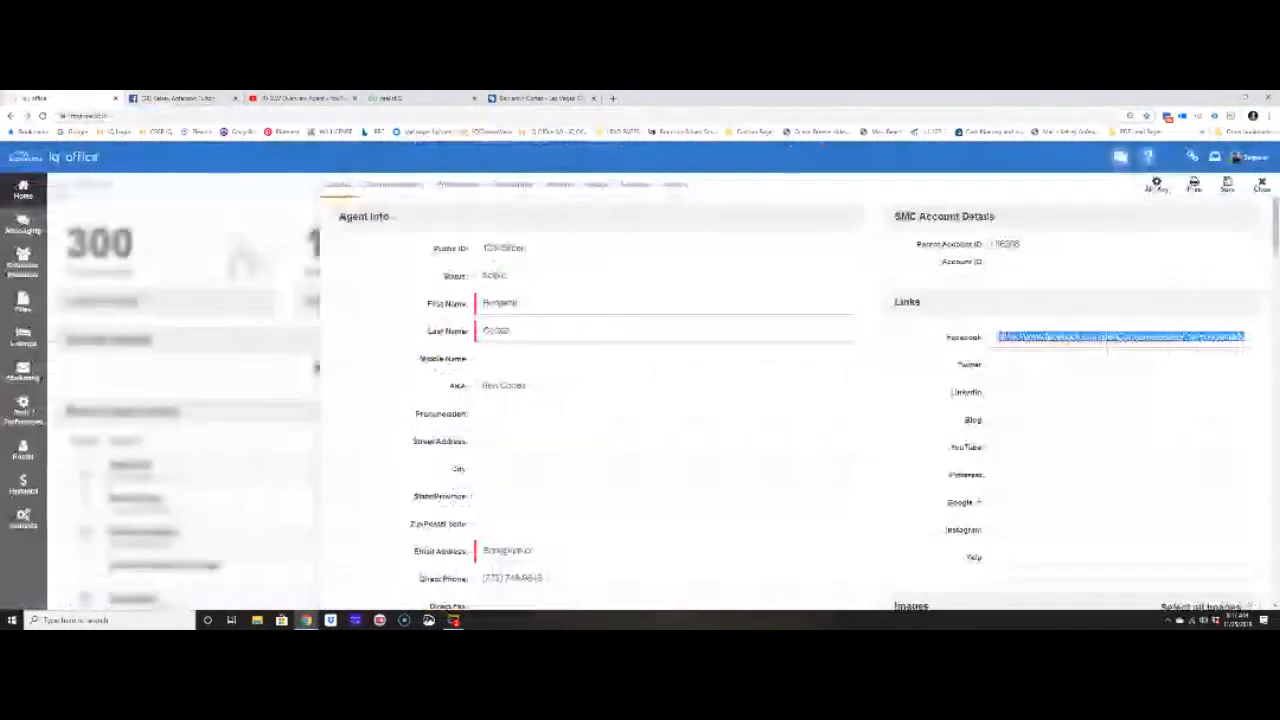
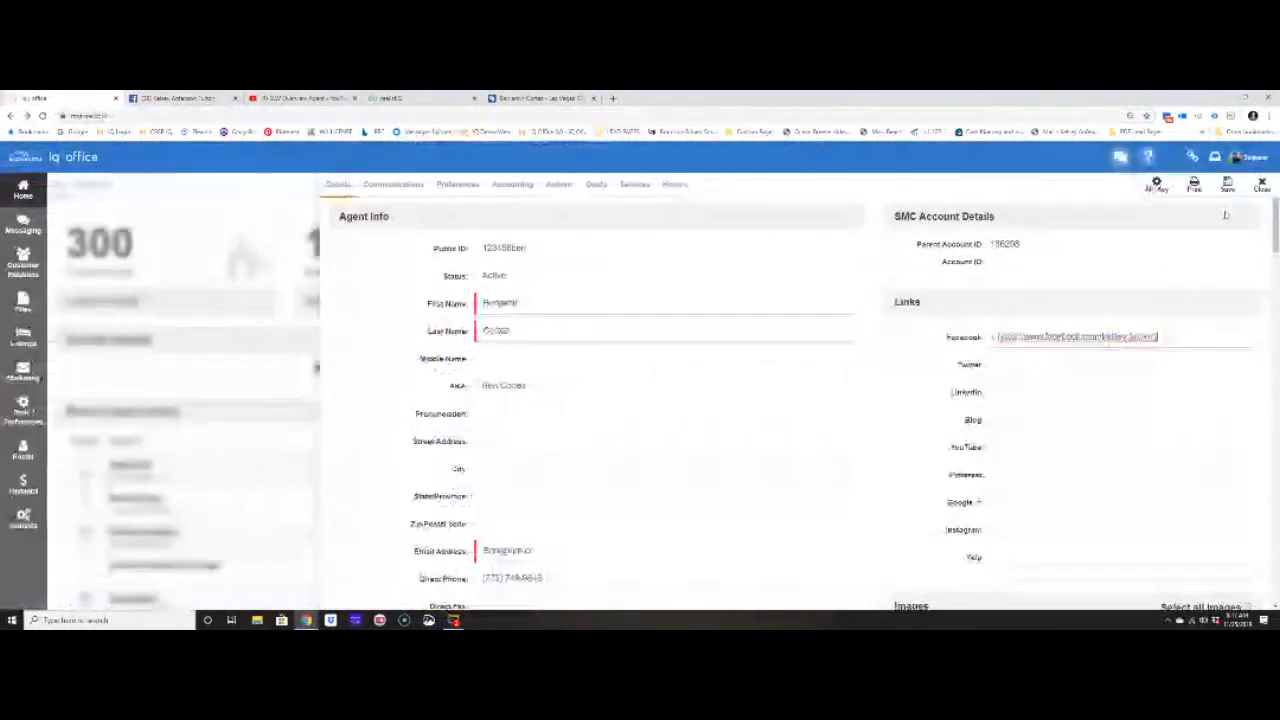
left_click(1227, 188)
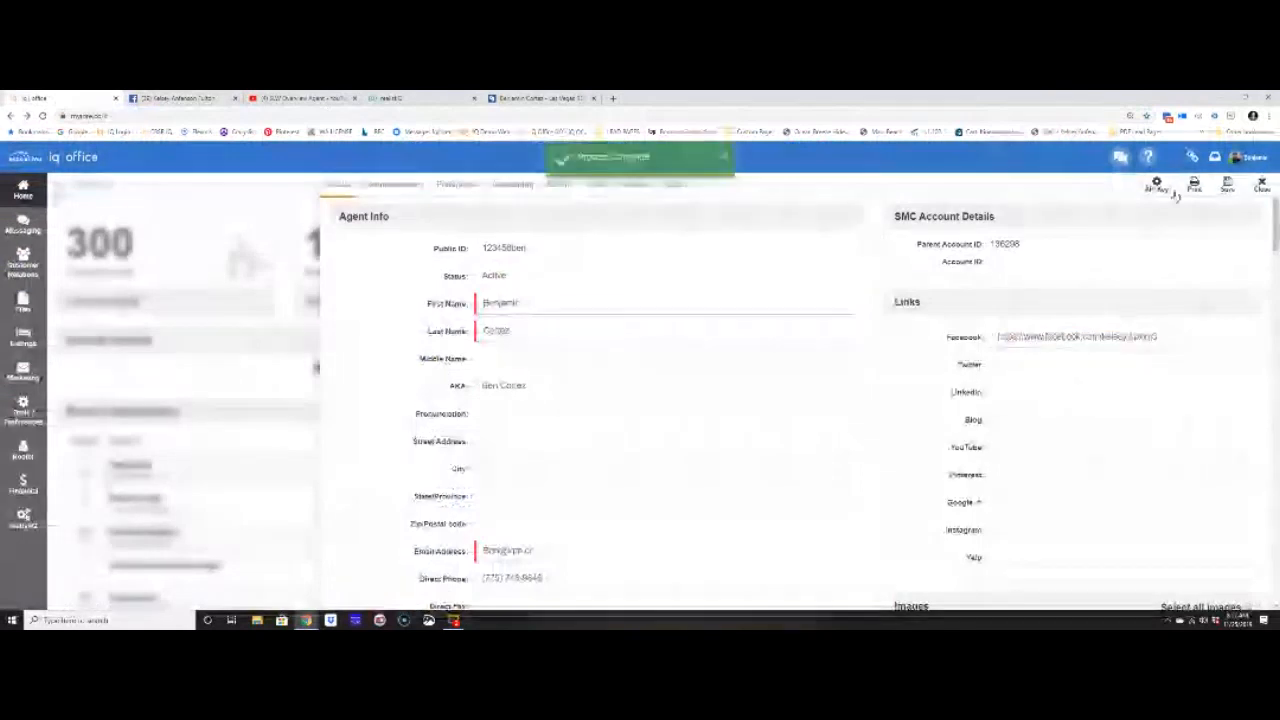
left_click(558, 100)
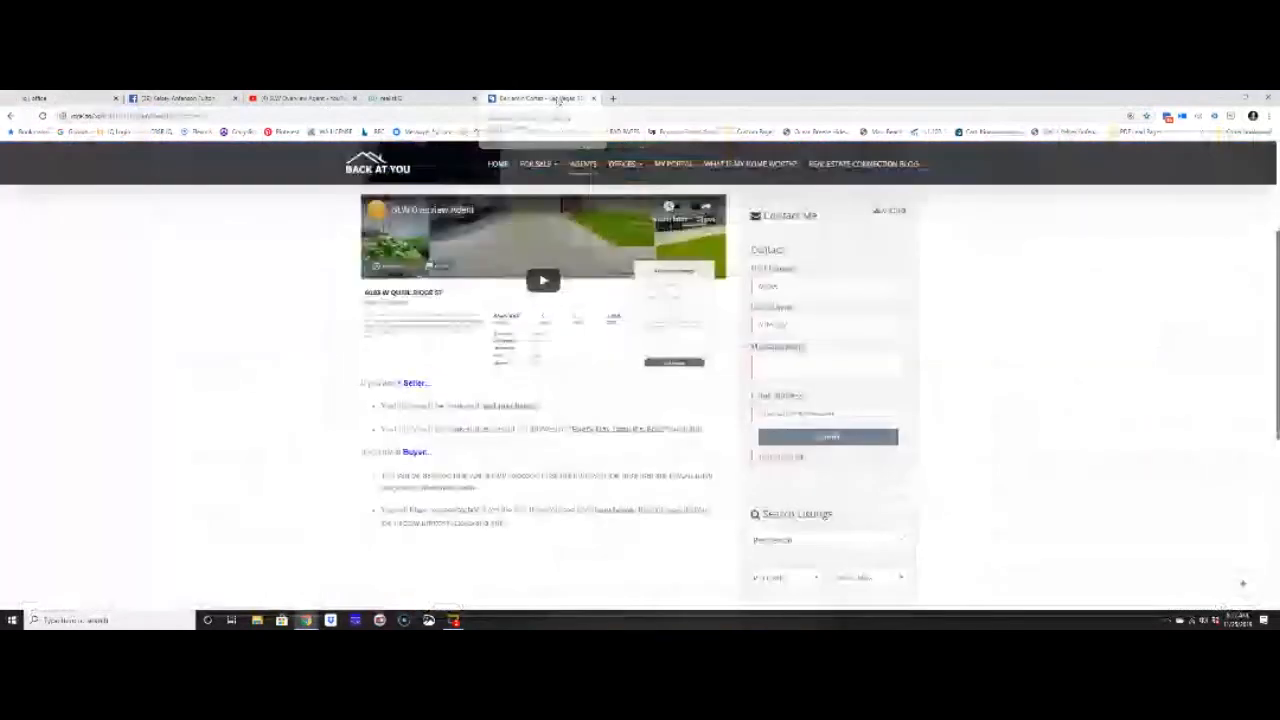
- Reload the Back At You agent page to show the Facebook link, then return to IQ Office
scroll(540, 338, "up", 2)
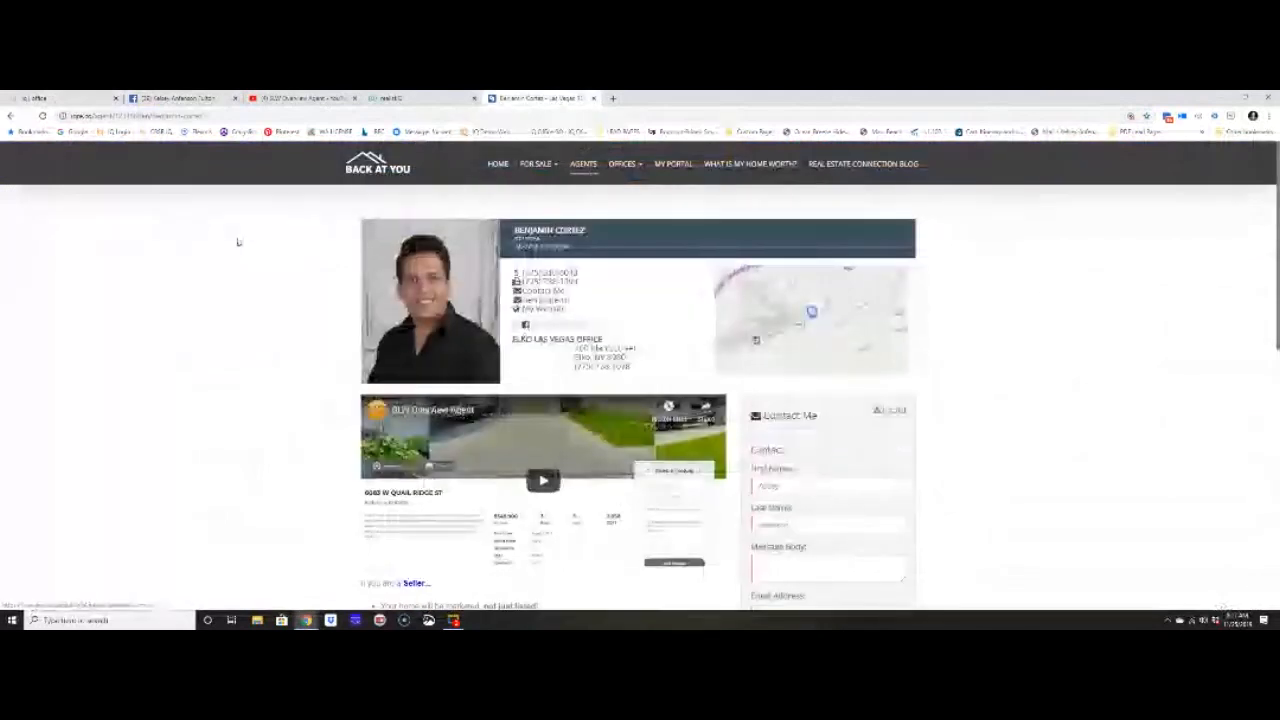
left_click(42, 116)
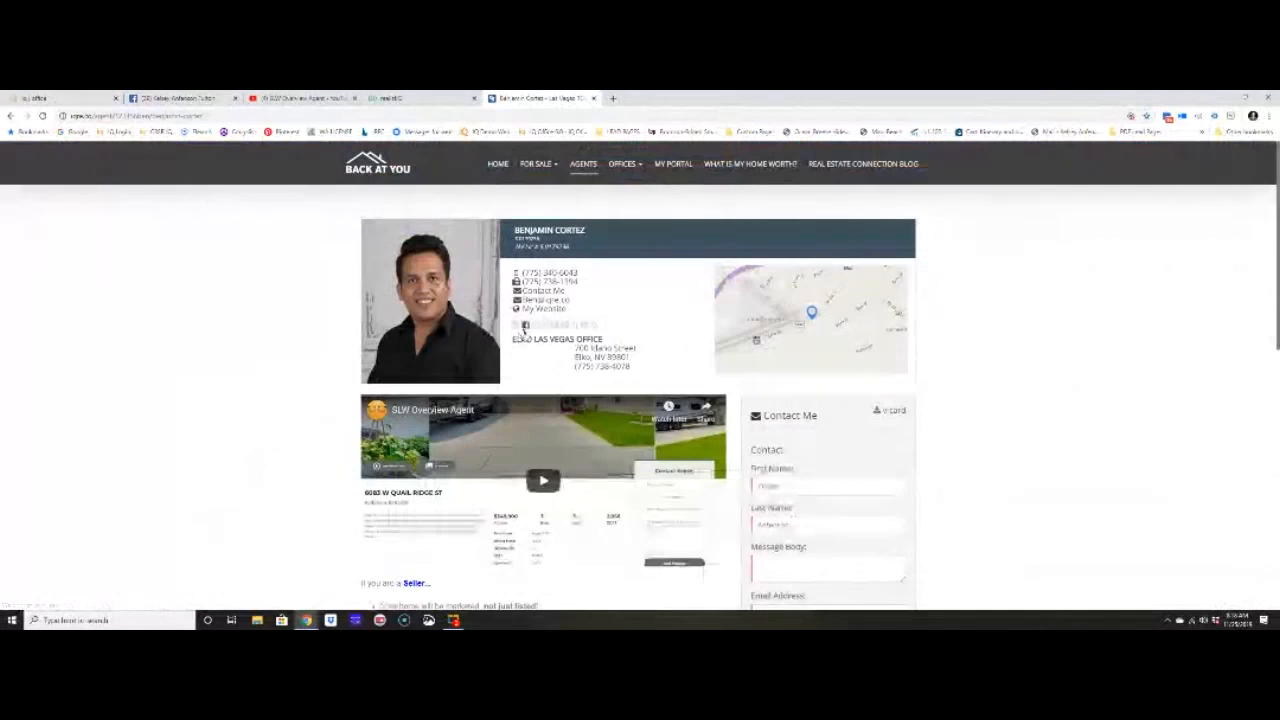
left_click(60, 98)
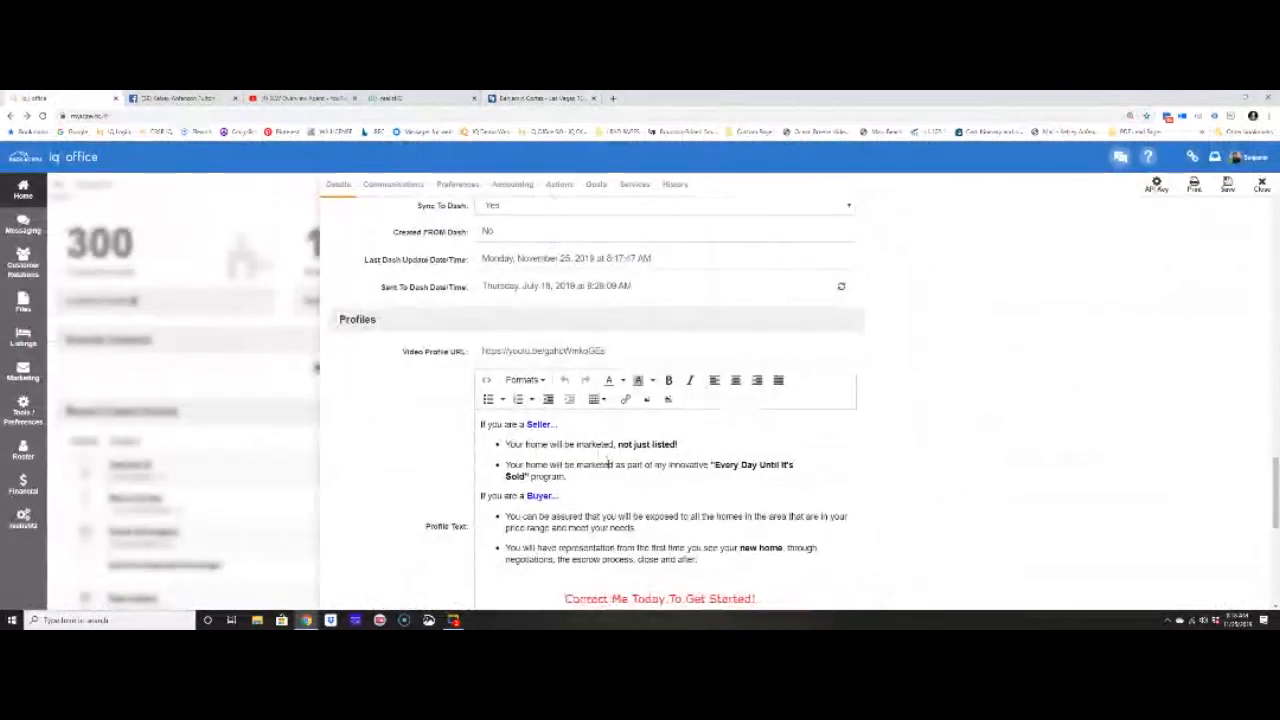
- Replace the Seller and Buyer bullets with 'This is the text we want to show saved.' and save
left_click_drag(698, 560, 478, 437)
type("Thi")
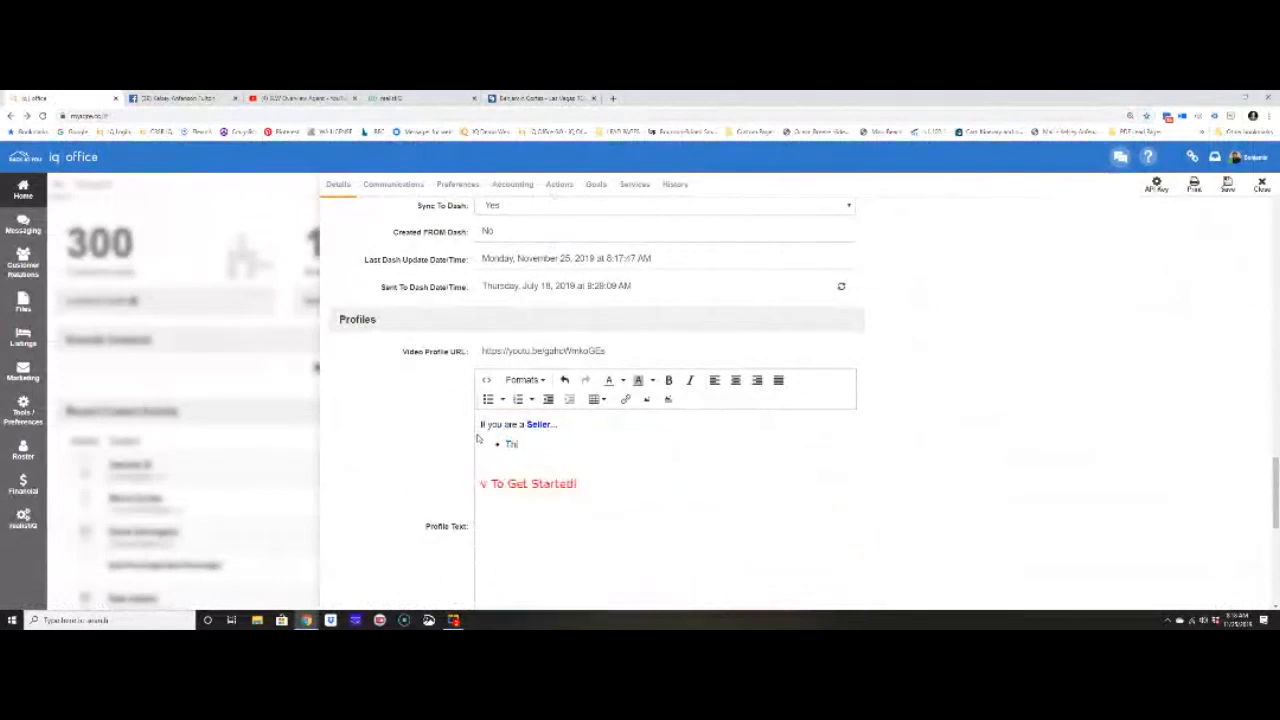
type("s is the eext we")
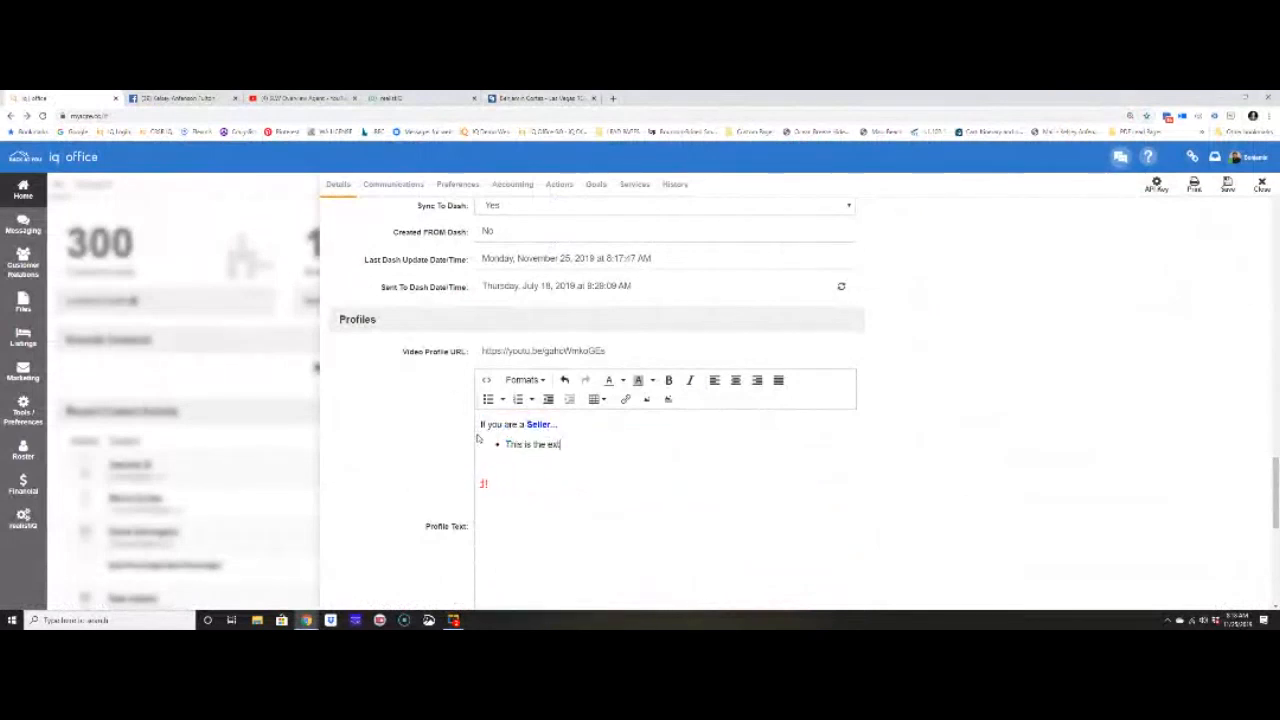
type(" want")
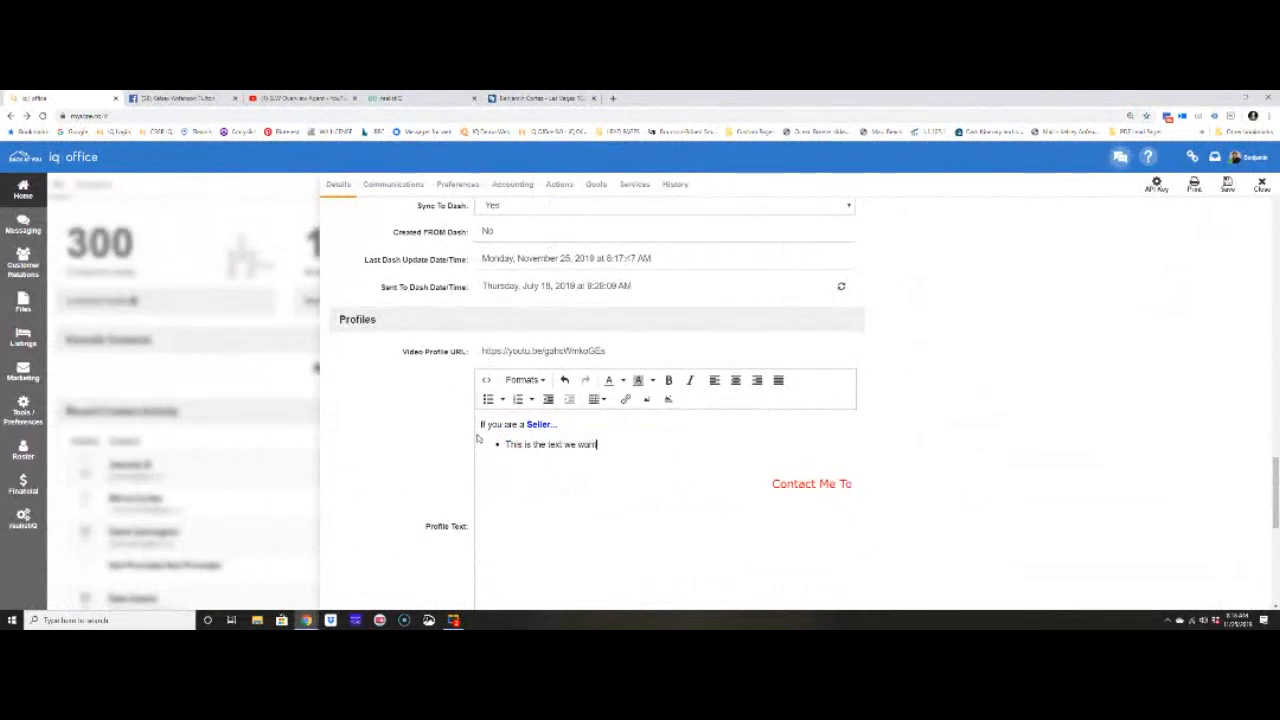
type(" to show saved.")
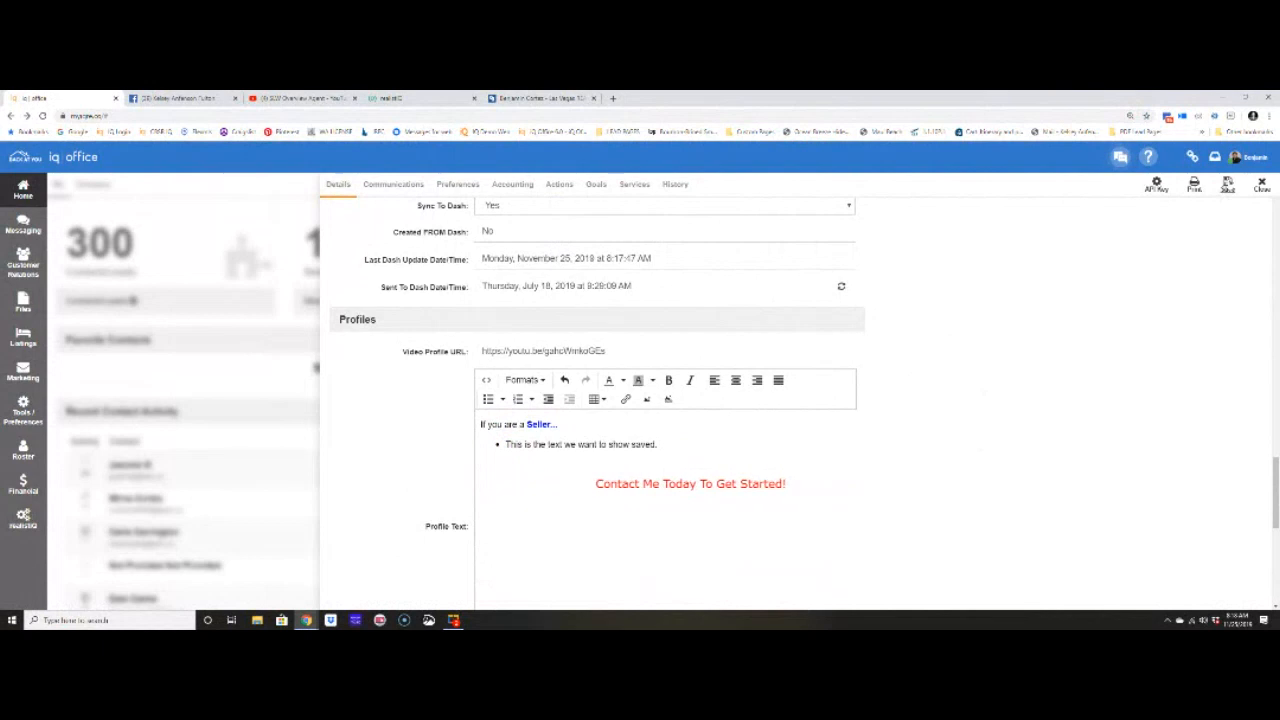
left_click(1228, 184)
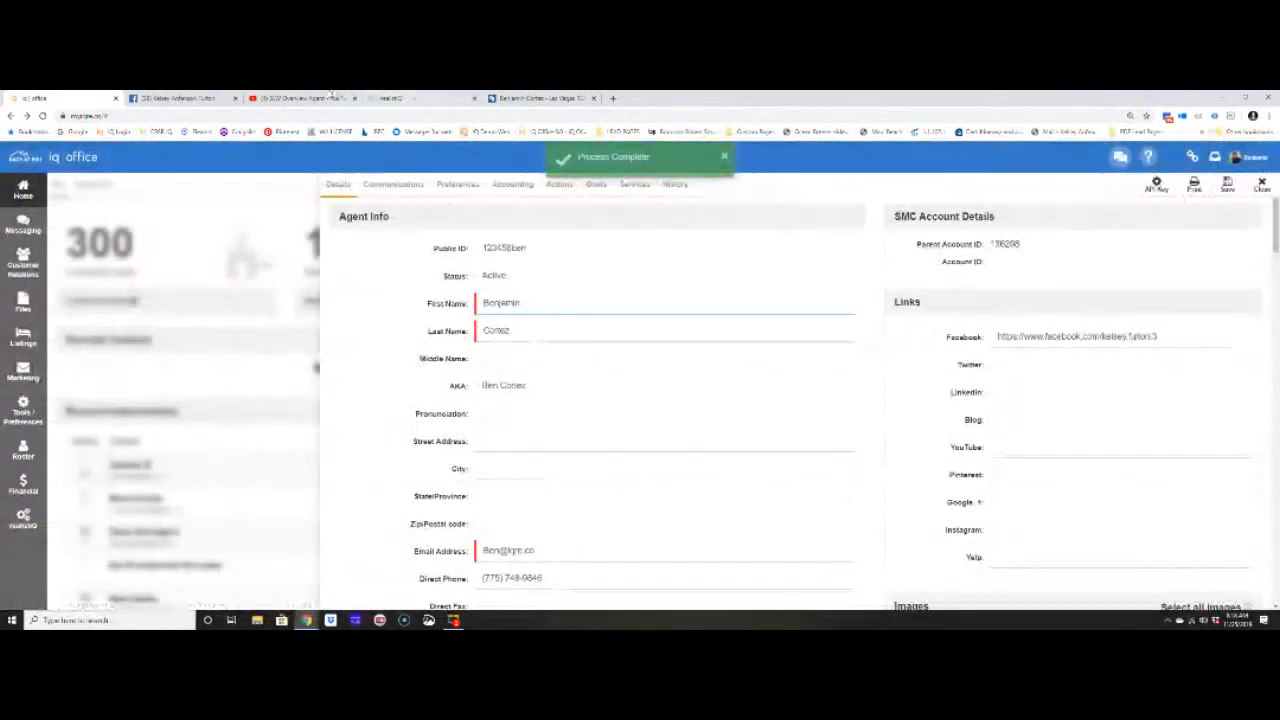
left_click(525, 98)
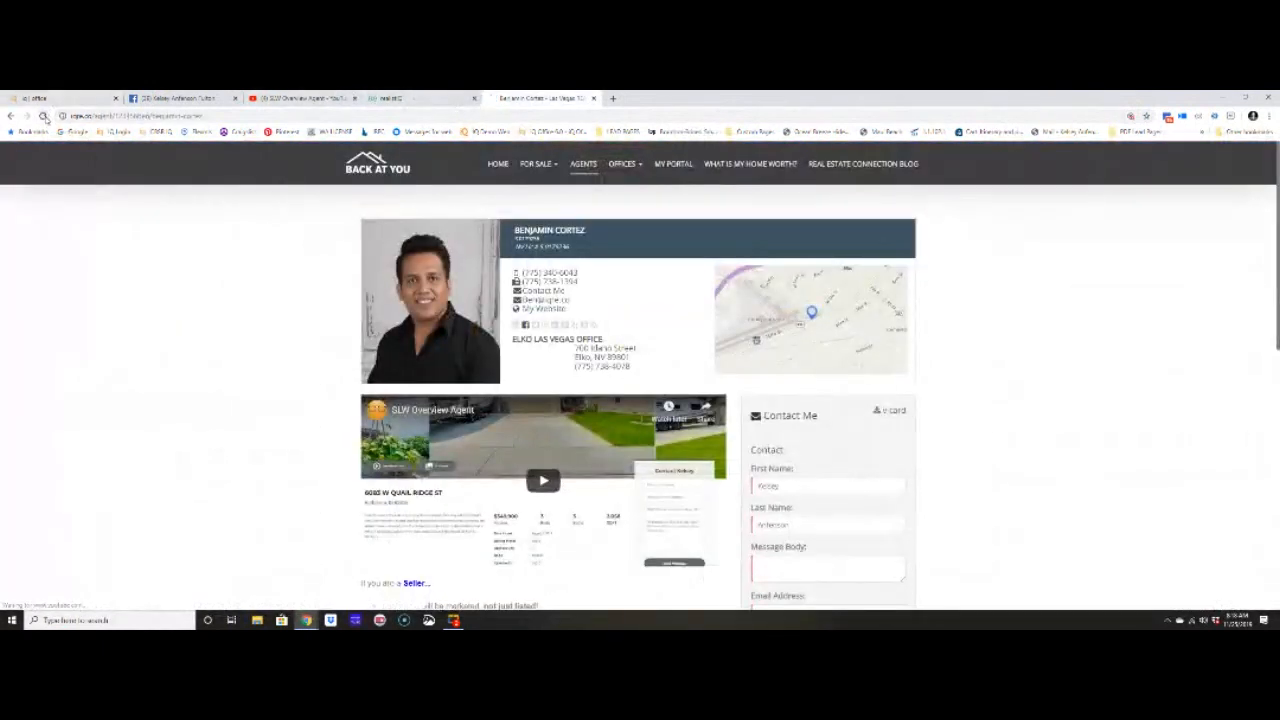
scroll(270, 424, "down", 4)
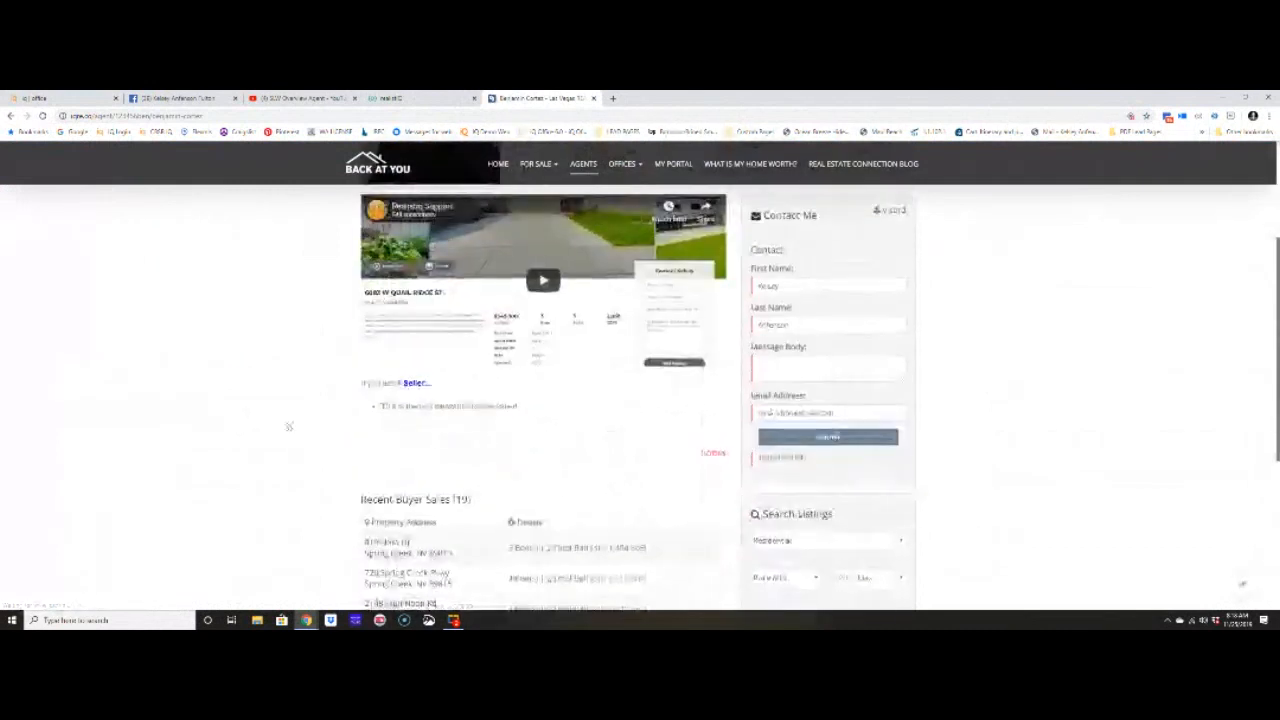
- Open the Realistiq Support YouTube channel from the account menu and copy its address
scroll(474, 424, "up", 4)
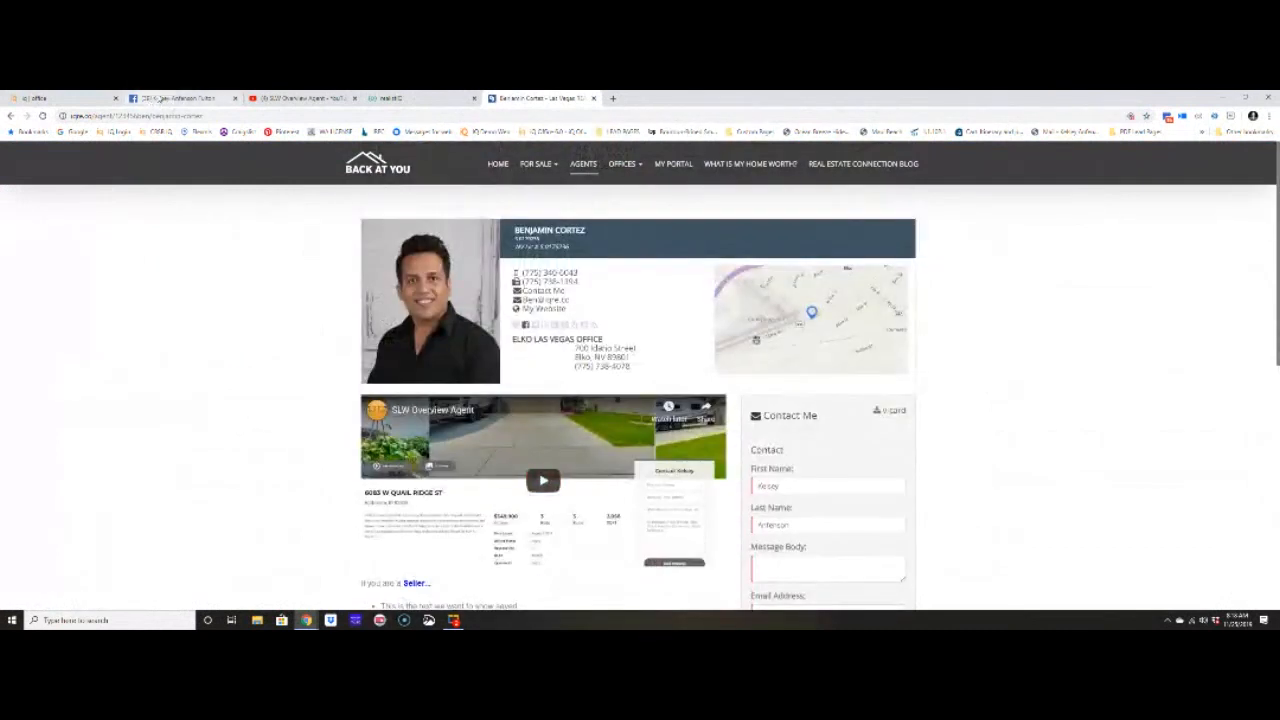
left_click(300, 98)
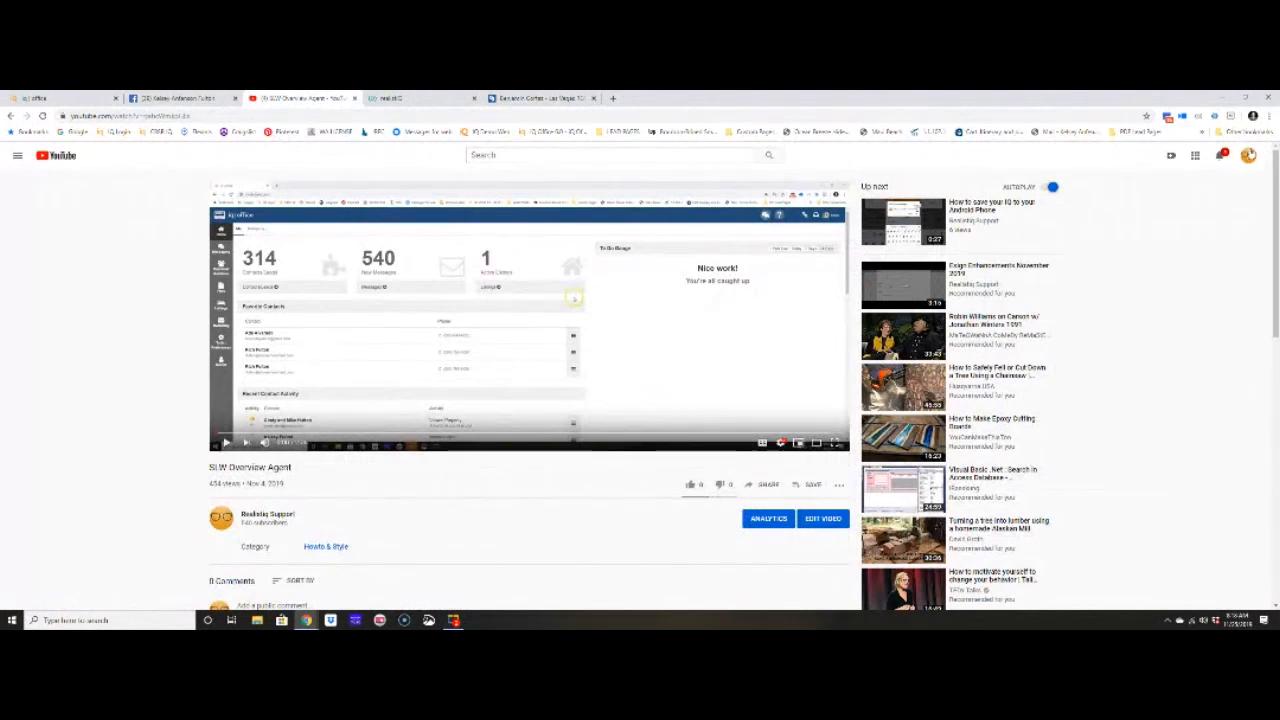
left_click(1248, 156)
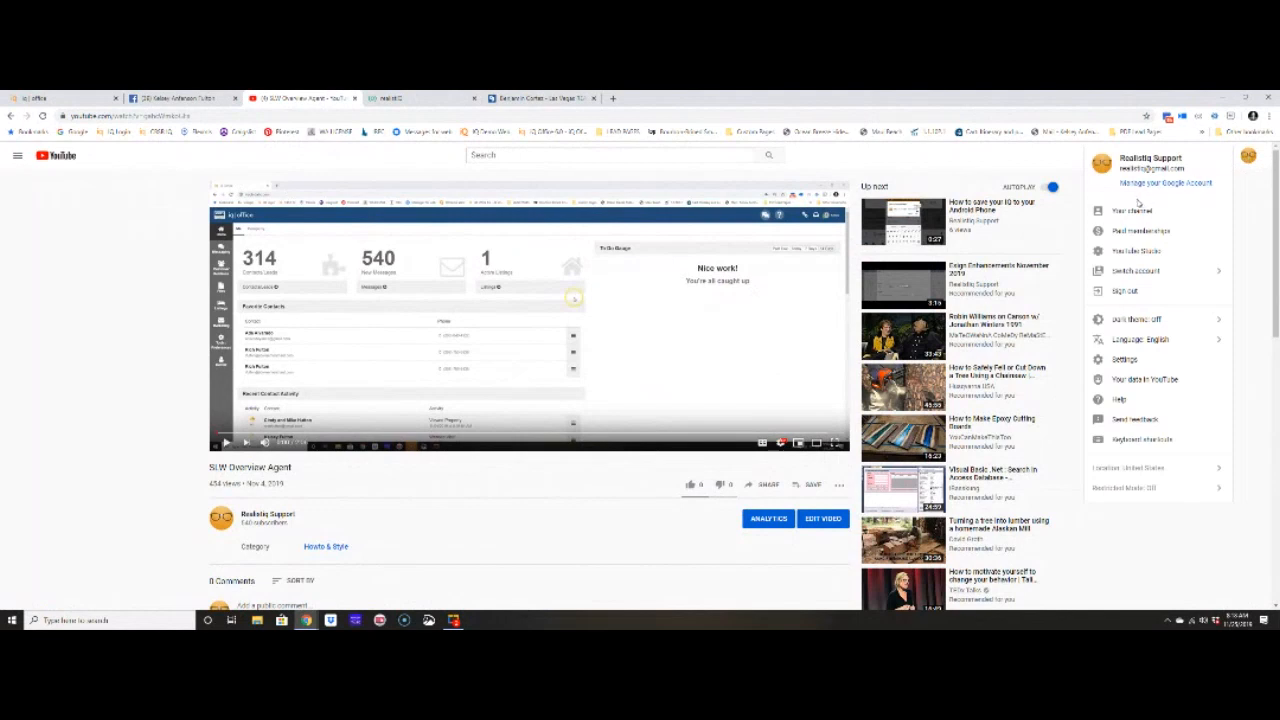
left_click(1130, 210)
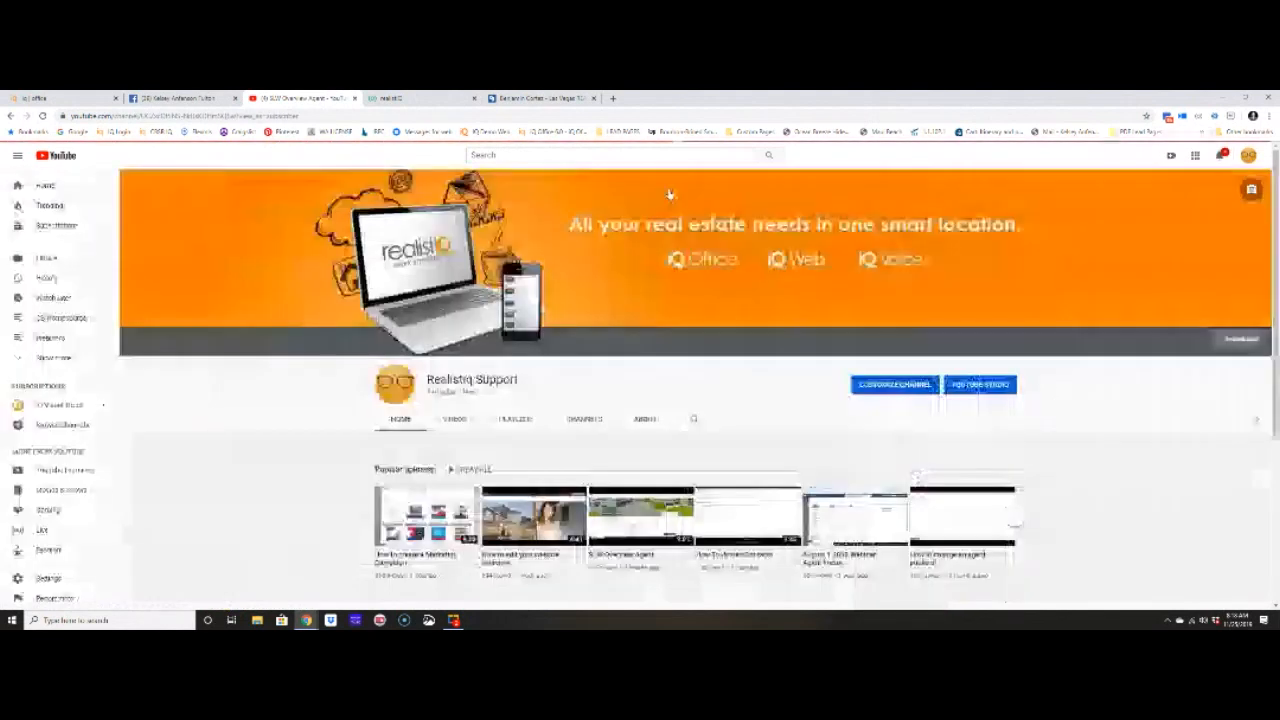
left_click(528, 118)
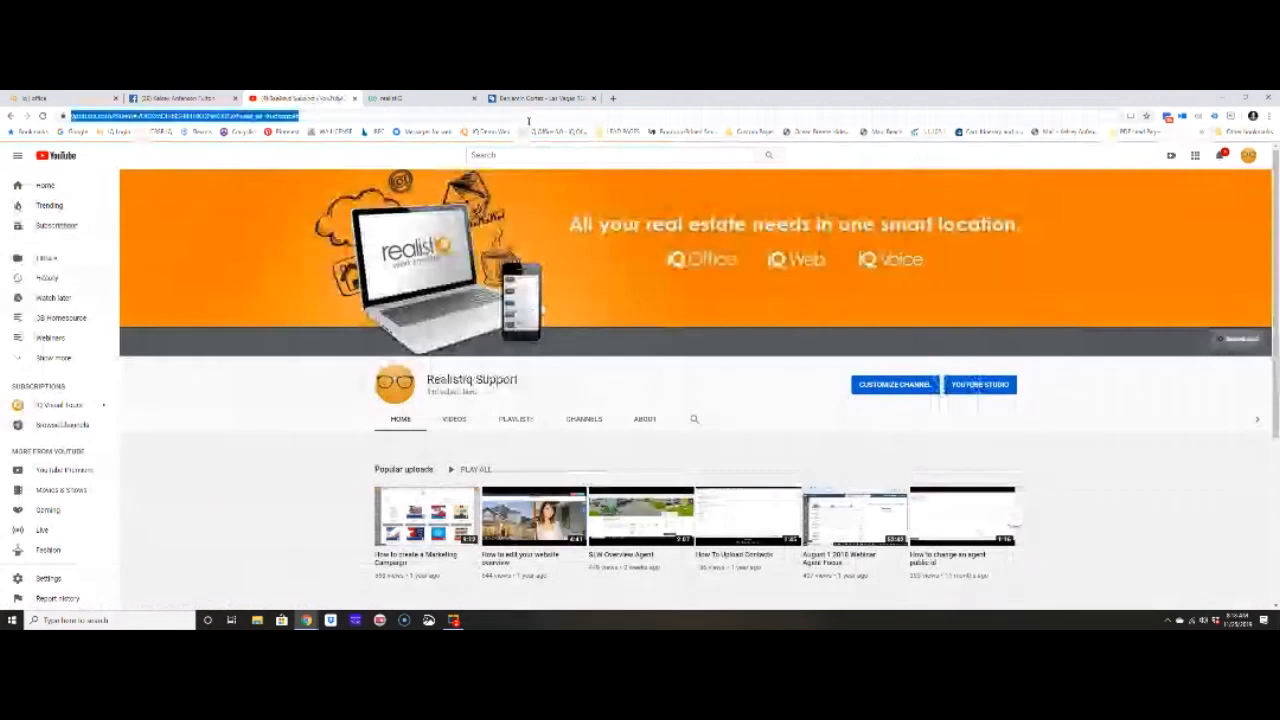
right_click(475, 118)
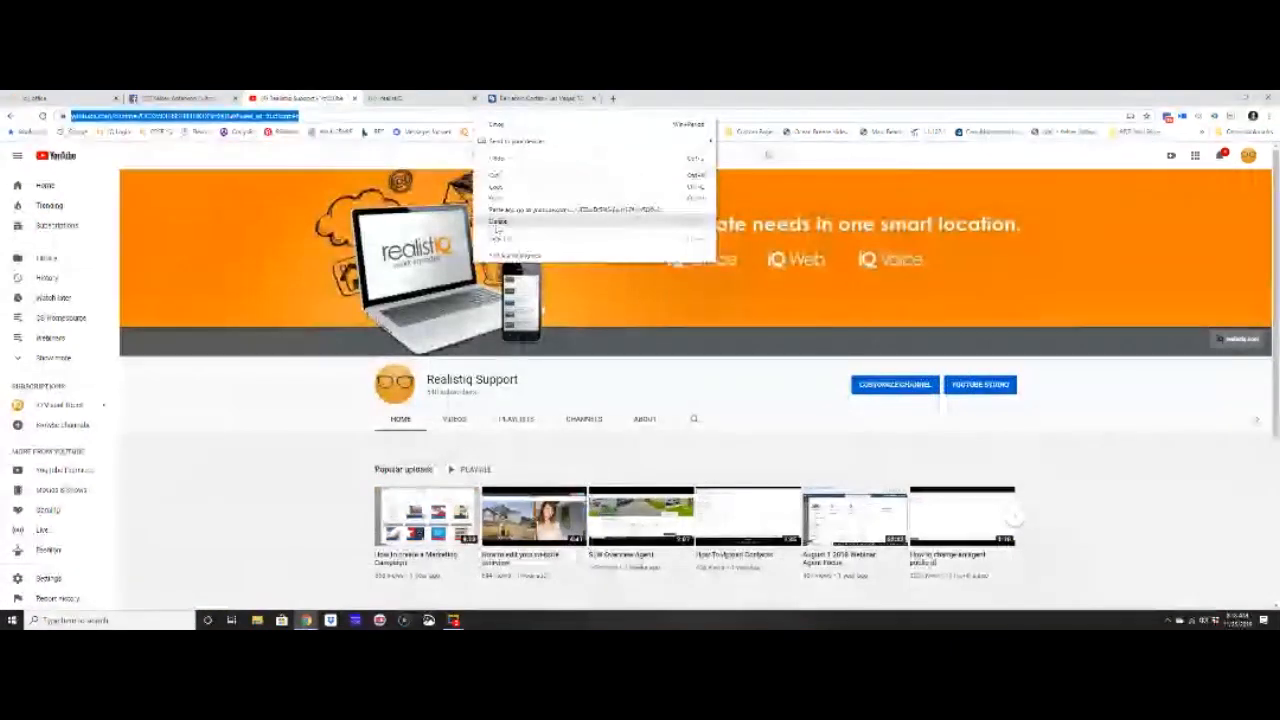
left_click(495, 186)
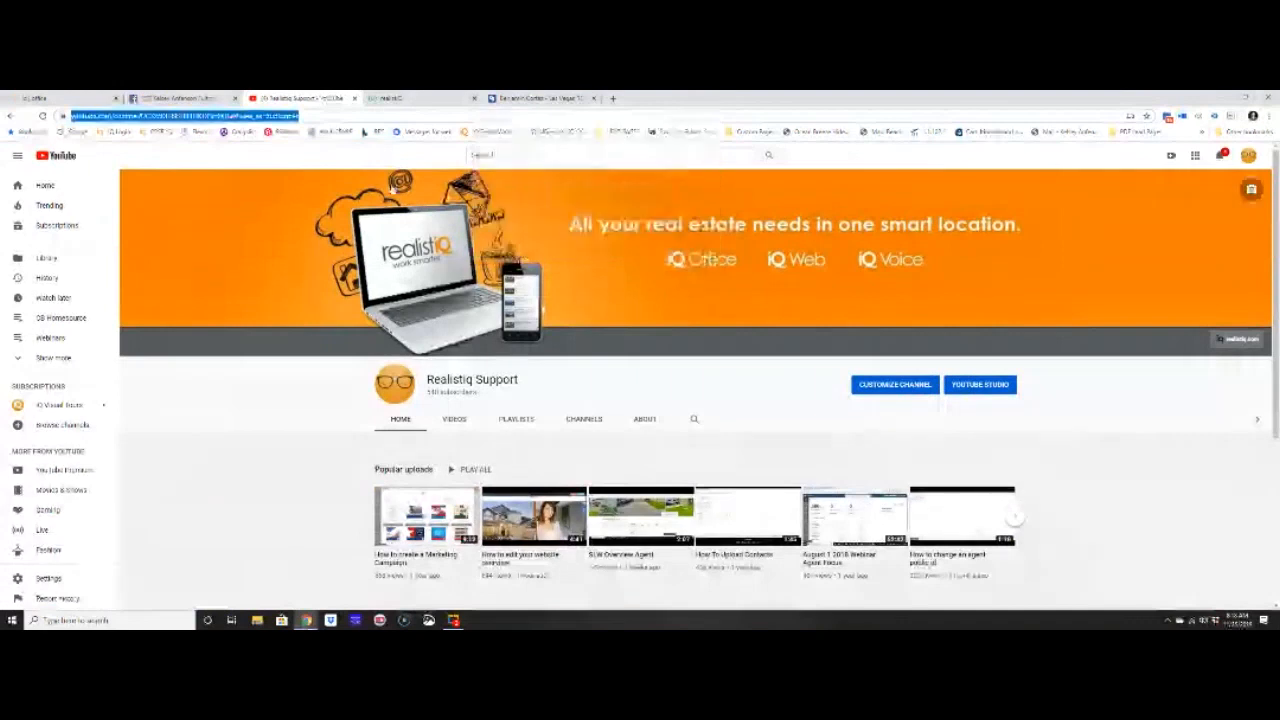
- Paste the YouTube channel address into the agent's YouTube link, save, and reload the agent page
left_click(73, 95)
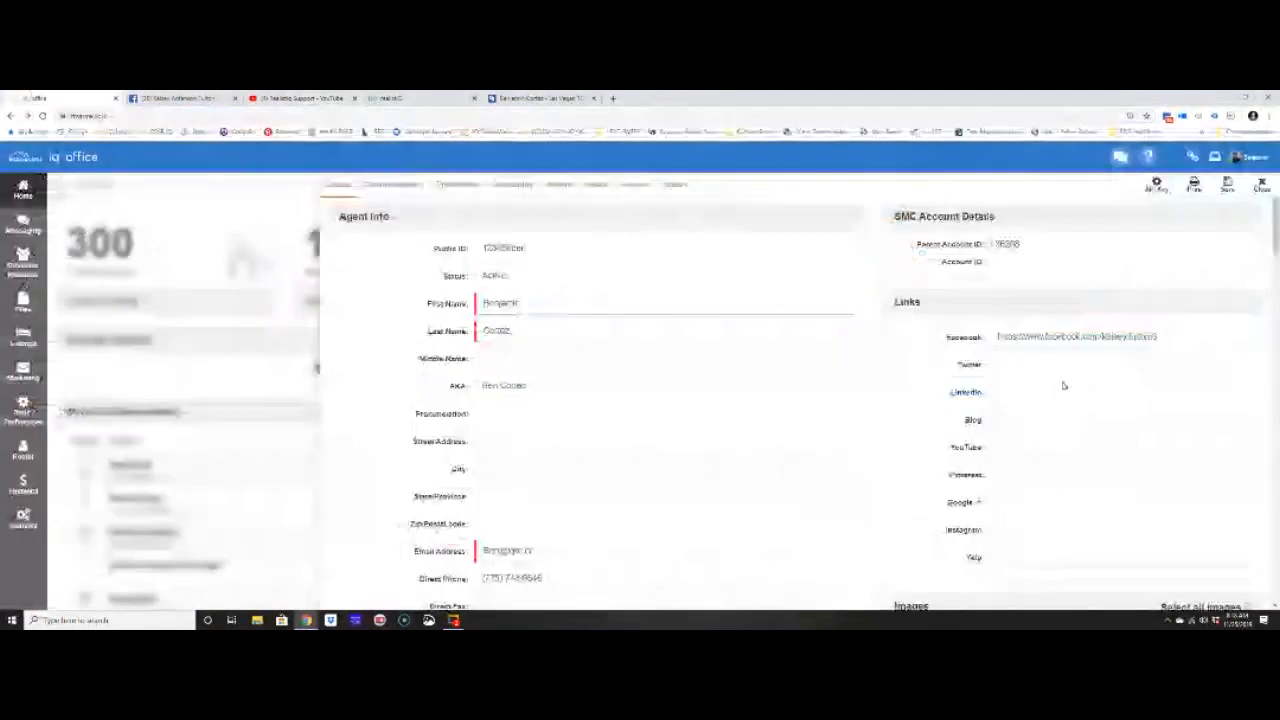
left_click(1051, 452)
key("ctrl+v")
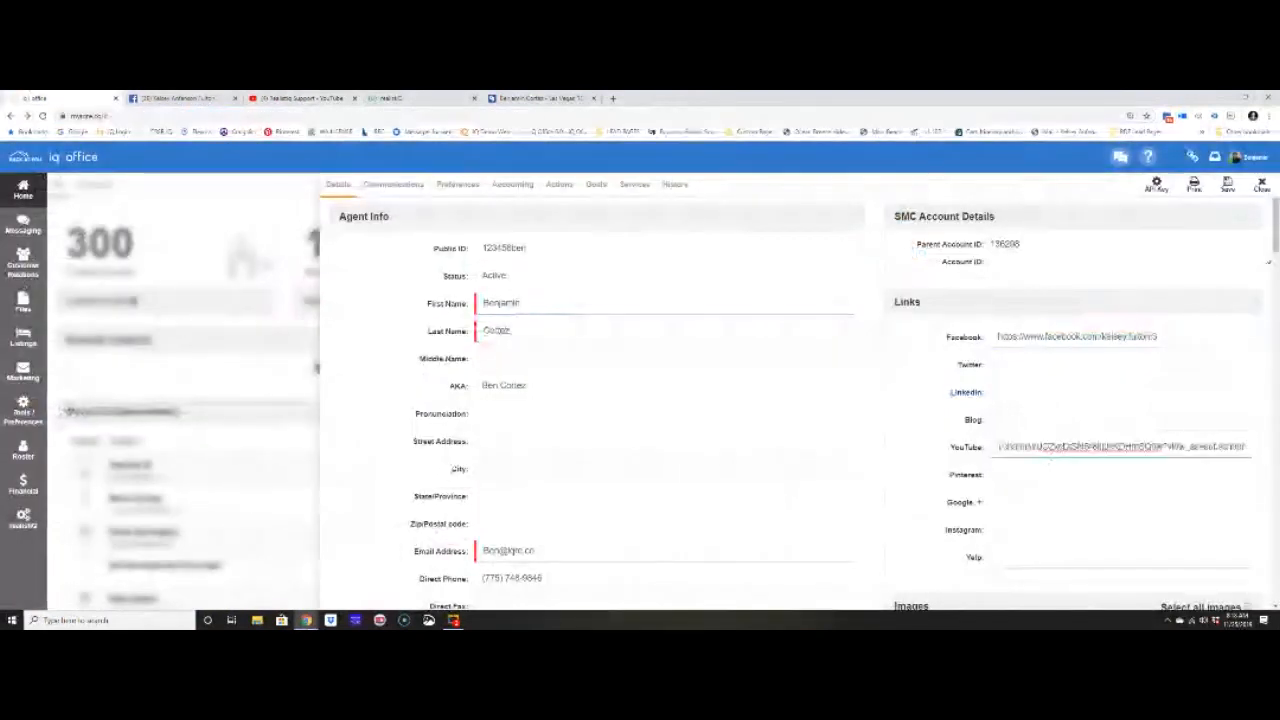
left_click(1228, 185)
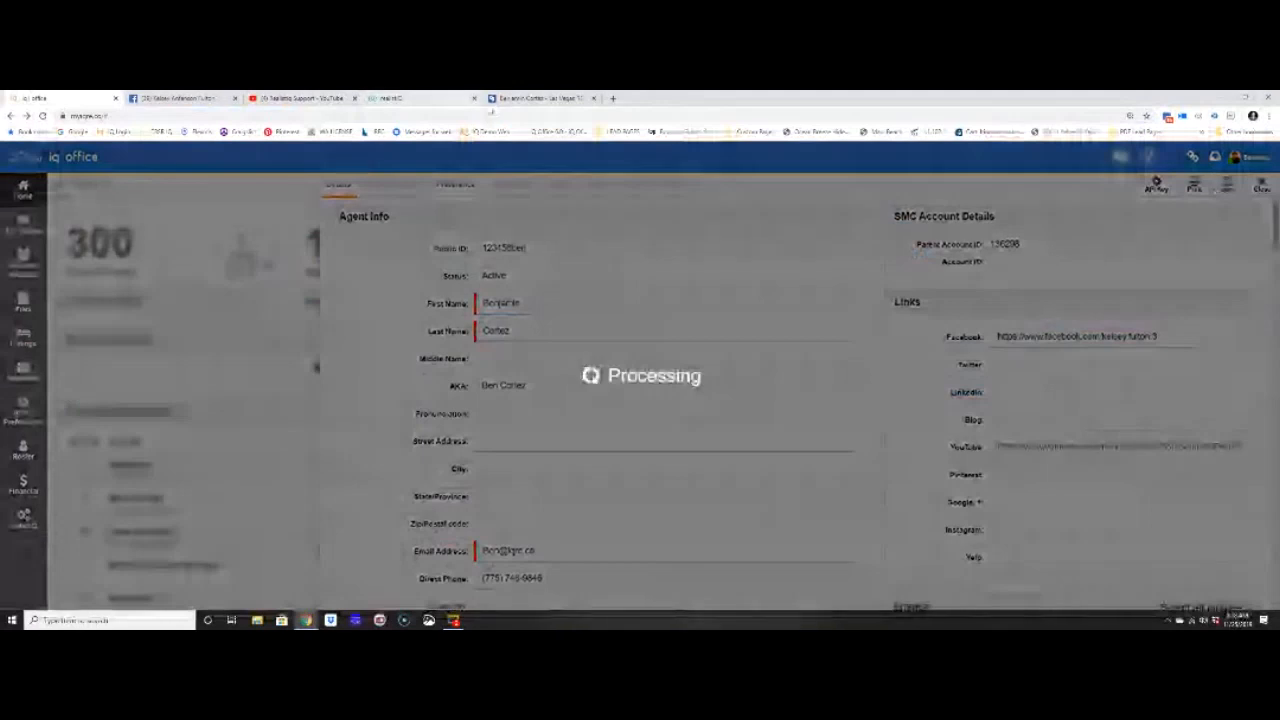
left_click(500, 98)
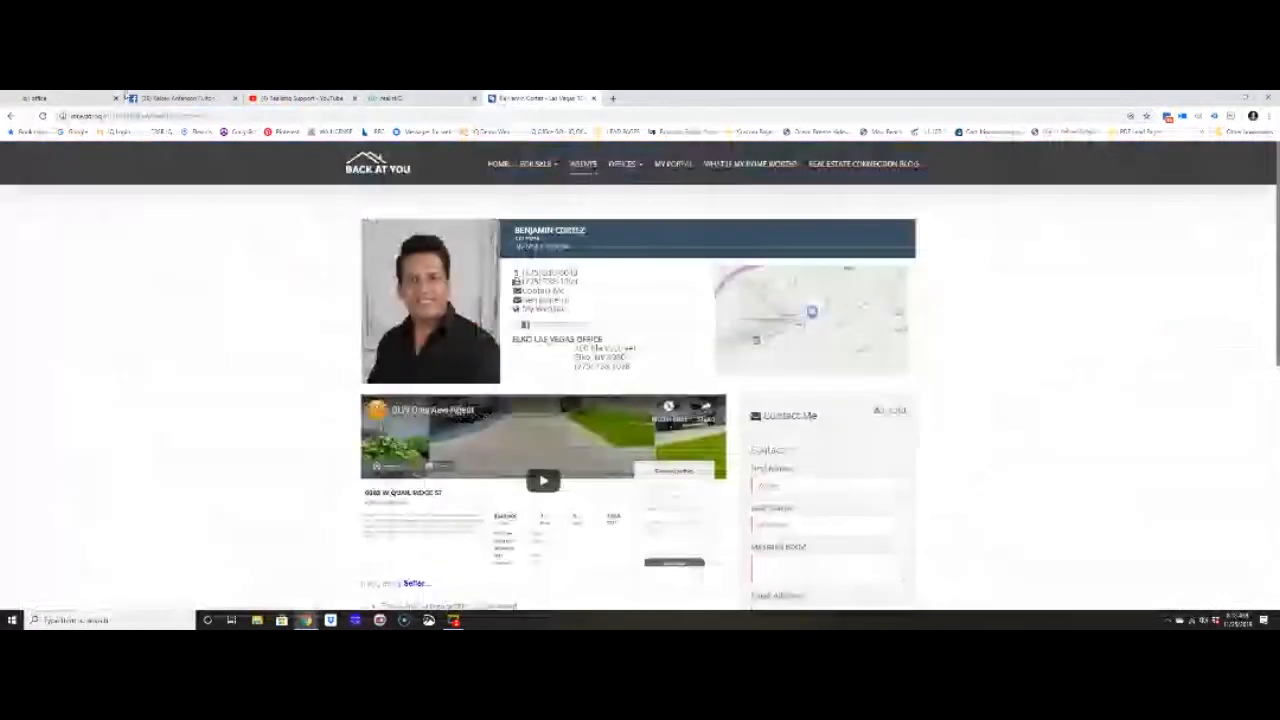
left_click(90, 98)
left_click(541, 99)
left_click(42, 116)
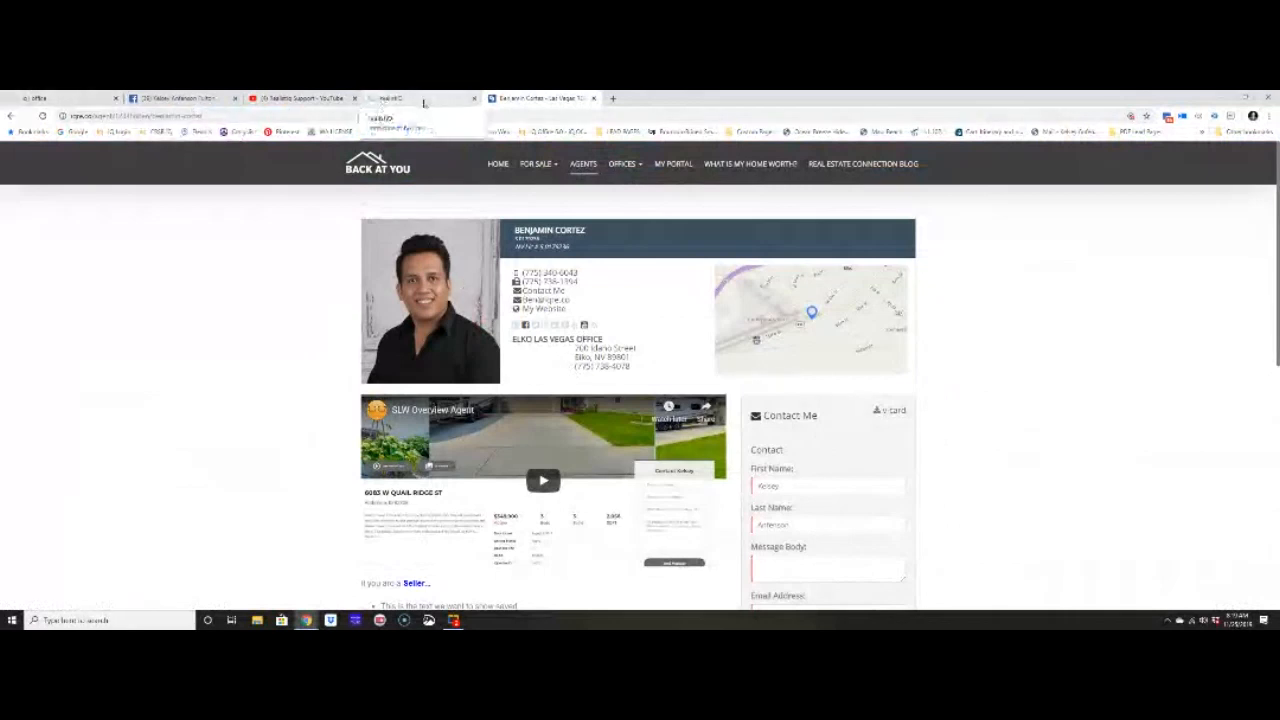
- Copy the agent's Instagram profile address into the Instagram link in IQ Office
left_click(612, 98)
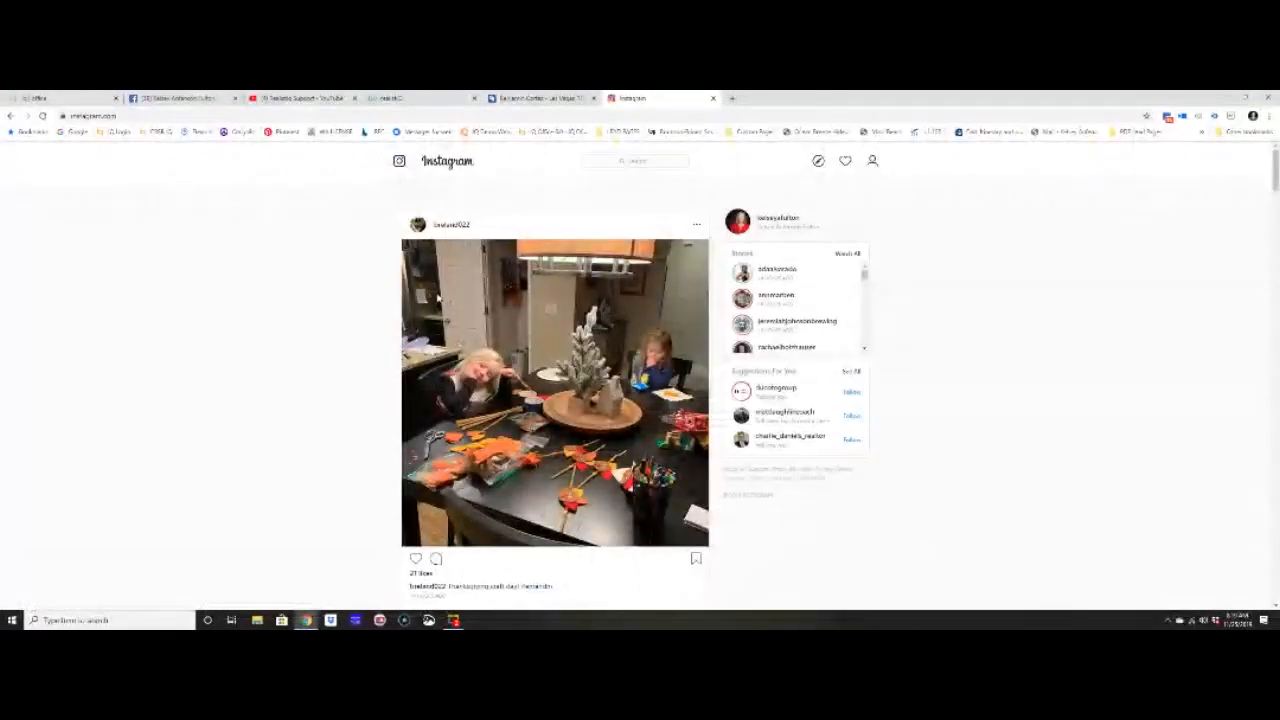
left_click(779, 219)
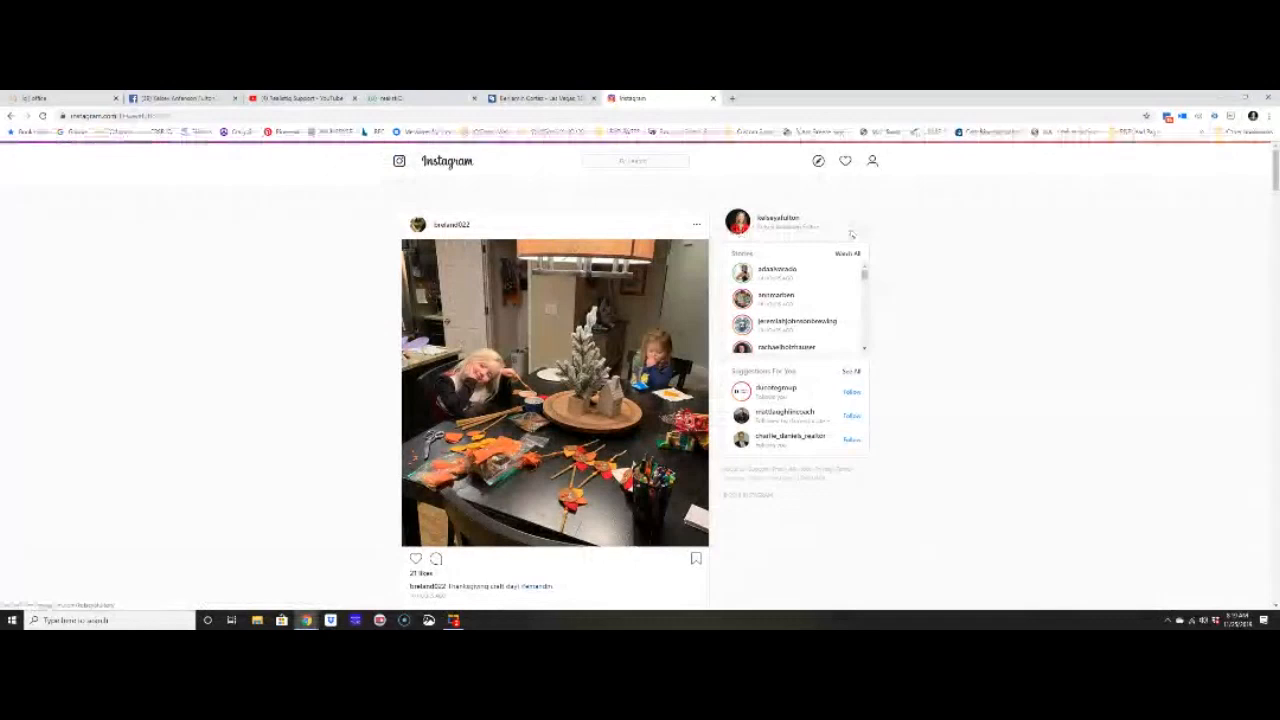
left_click(100, 116)
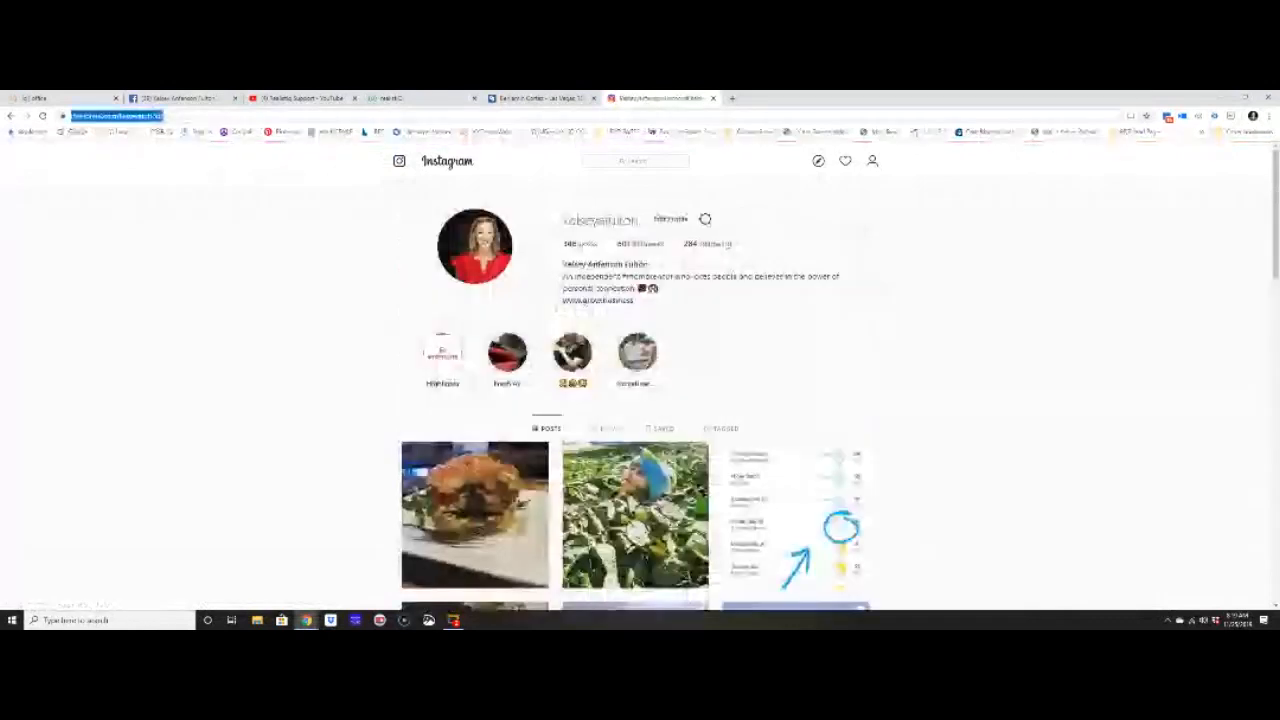
left_click(78, 96)
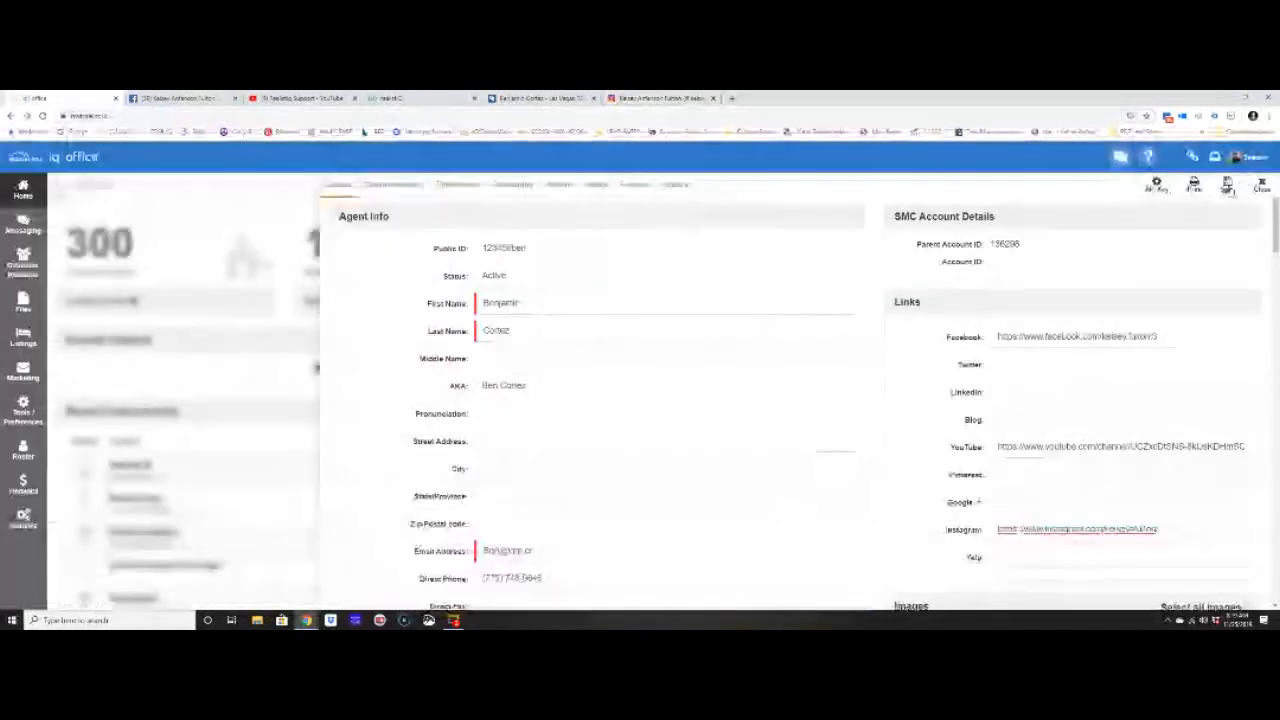
- Reload the Back At You agent page to show the new Instagram link
left_click(541, 98)
left_click(42, 116)
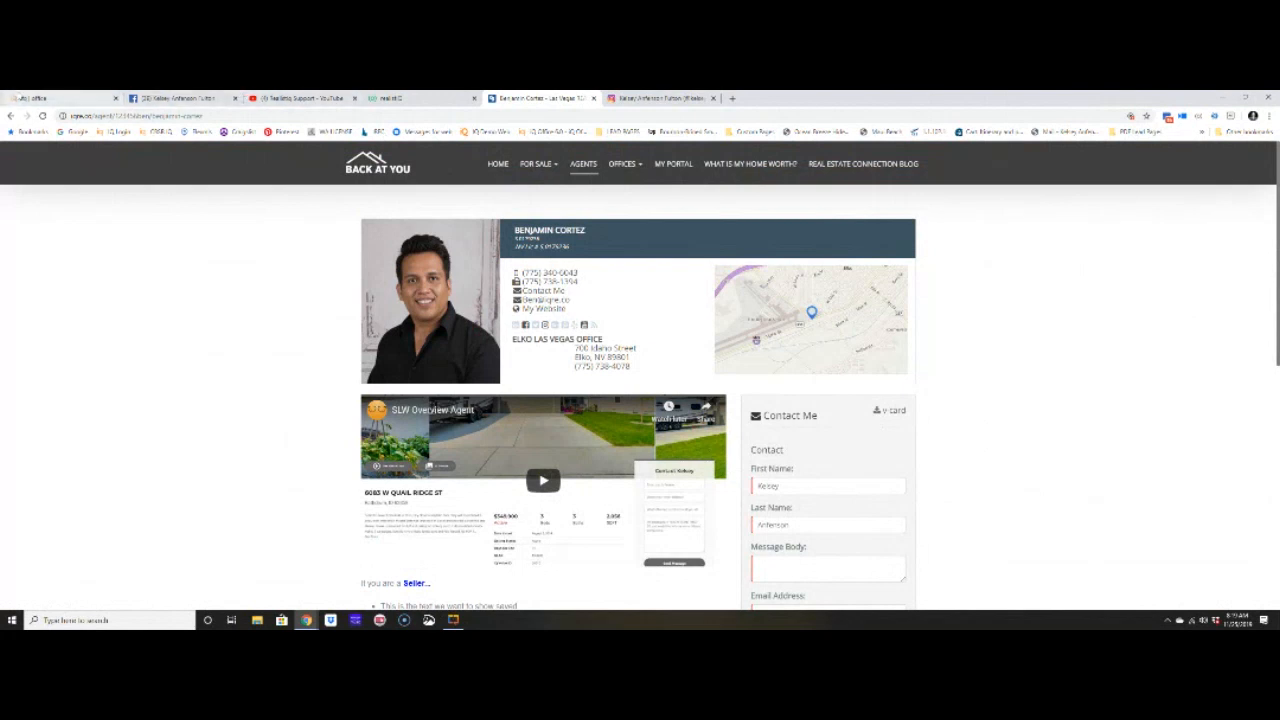
- Leave the public agent page and go back to the IQ Office Agent Info form
left_click(35, 98)
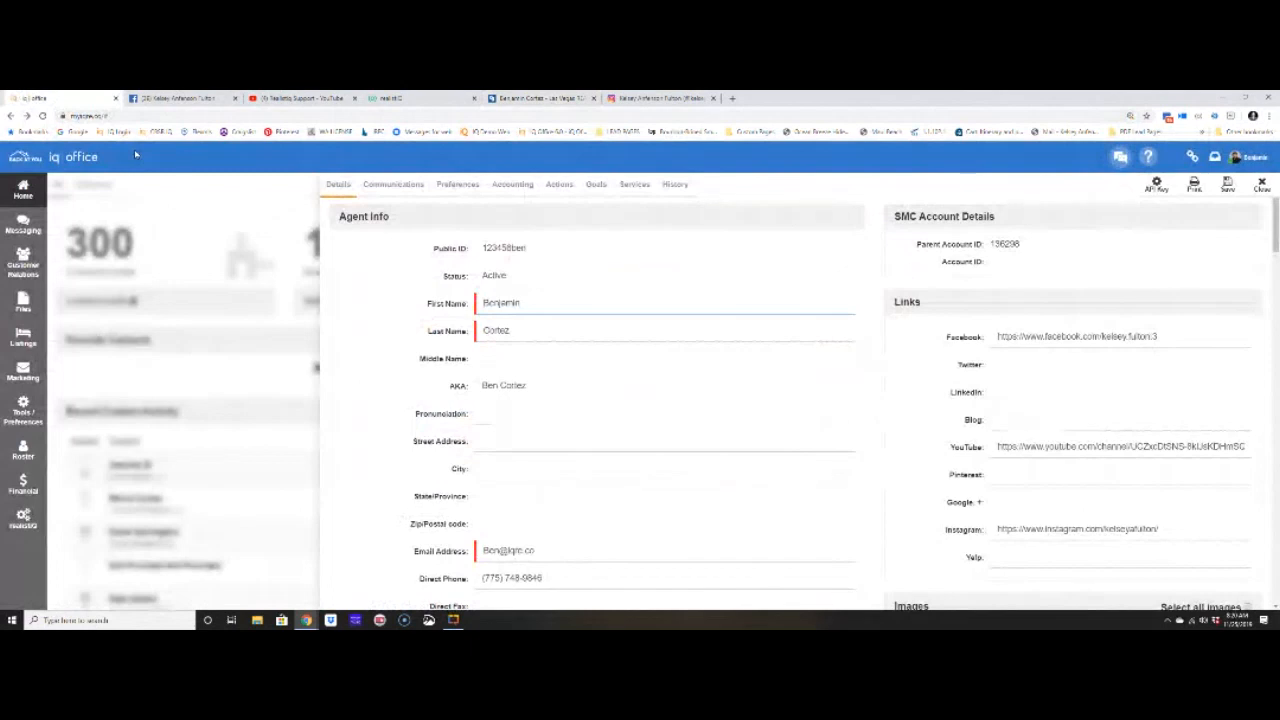
left_click(24, 195)
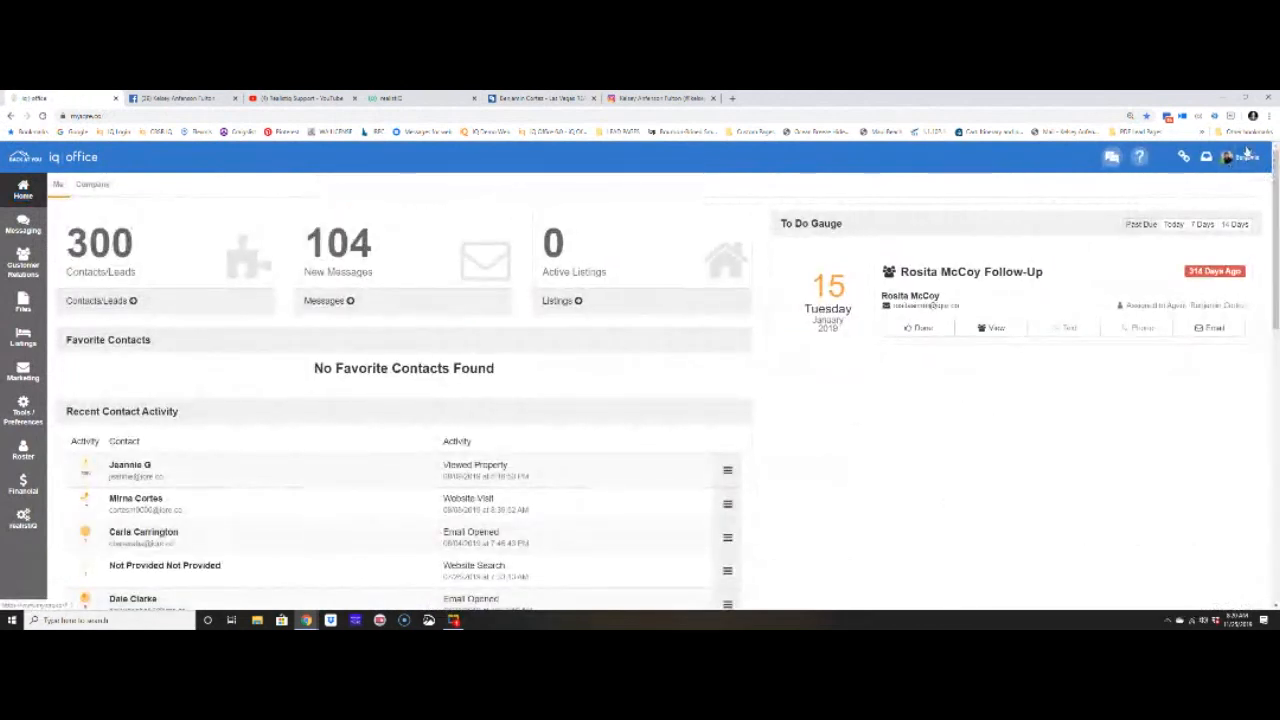
left_click(1240, 157)
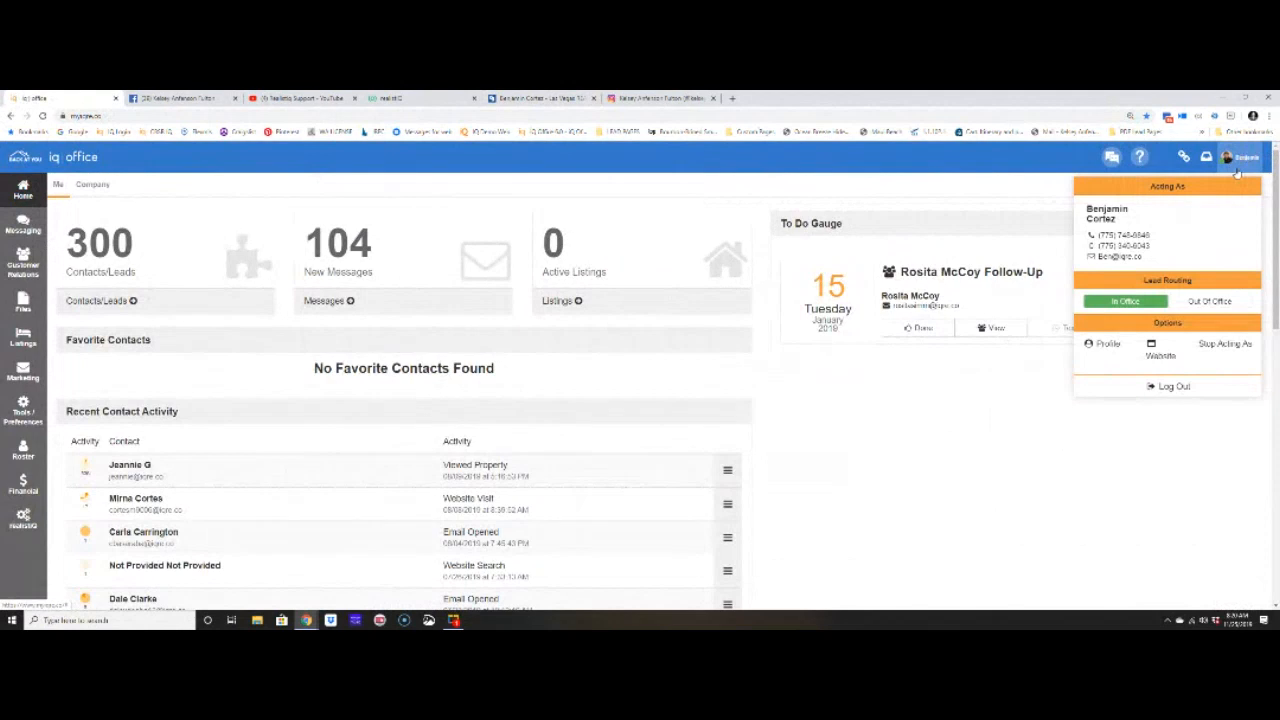
left_click(1103, 344)
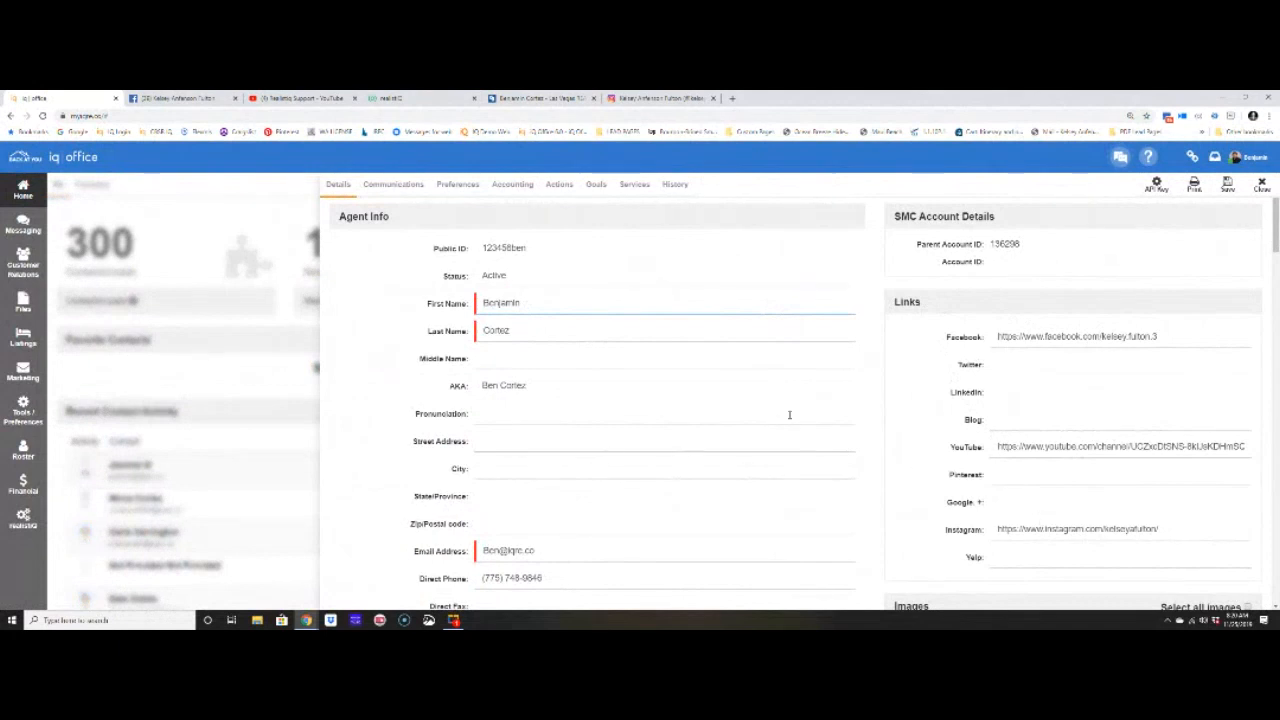
- Scroll to the Profiles editor and select the two lines of profile text
scroll(737, 363, "down", 15)
scroll(700, 371, "down", 10)
scroll(536, 240, "up", 1)
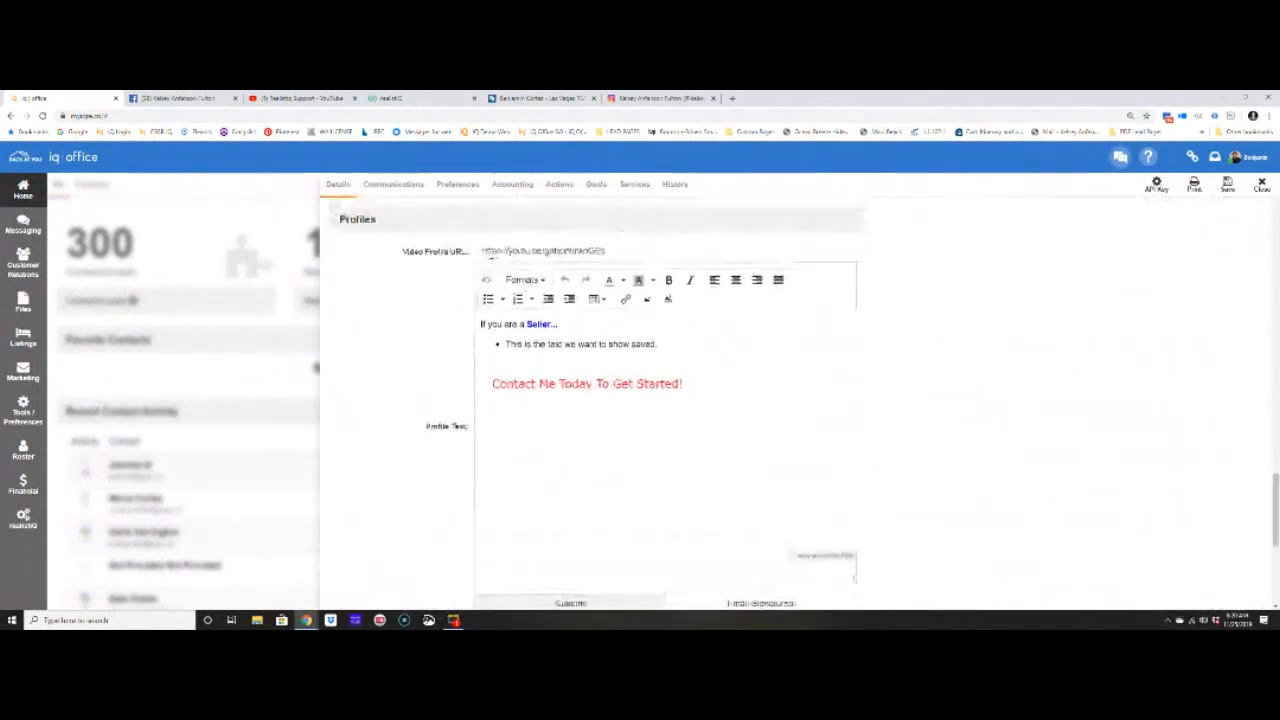
left_click_drag(404, 250, 646, 251)
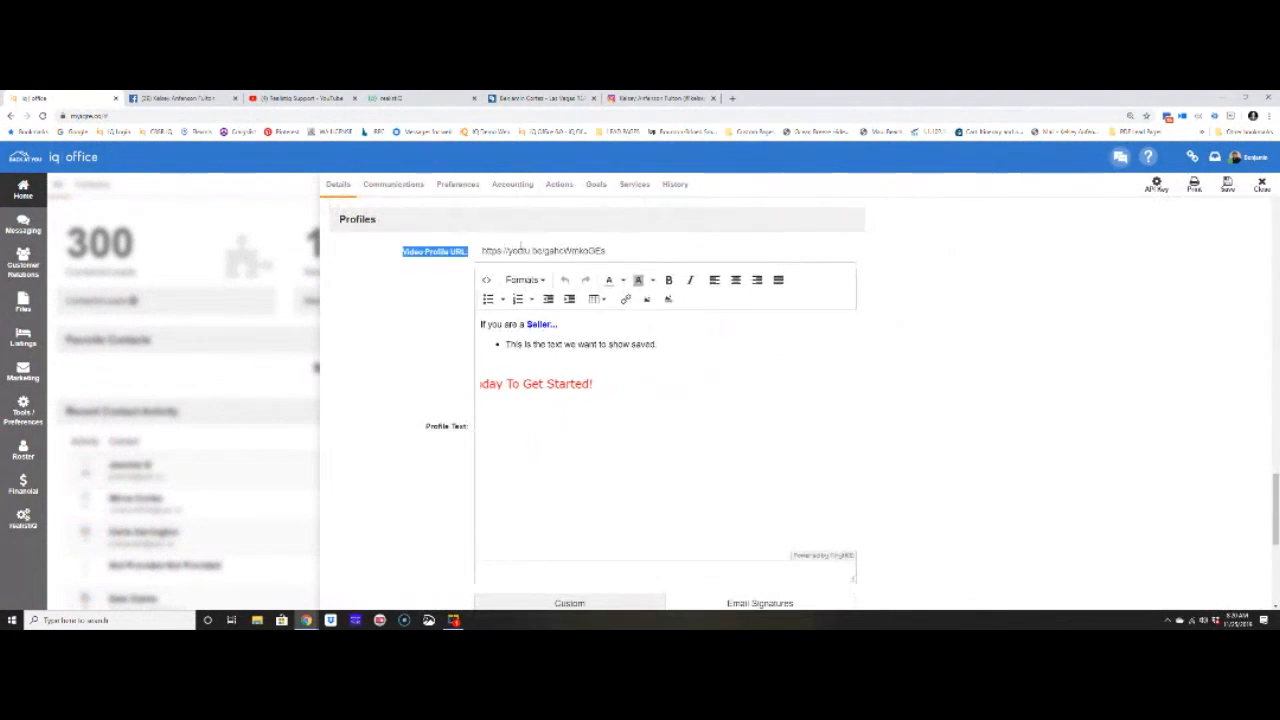
left_click_drag(481, 324, 668, 350)
left_click(721, 478)
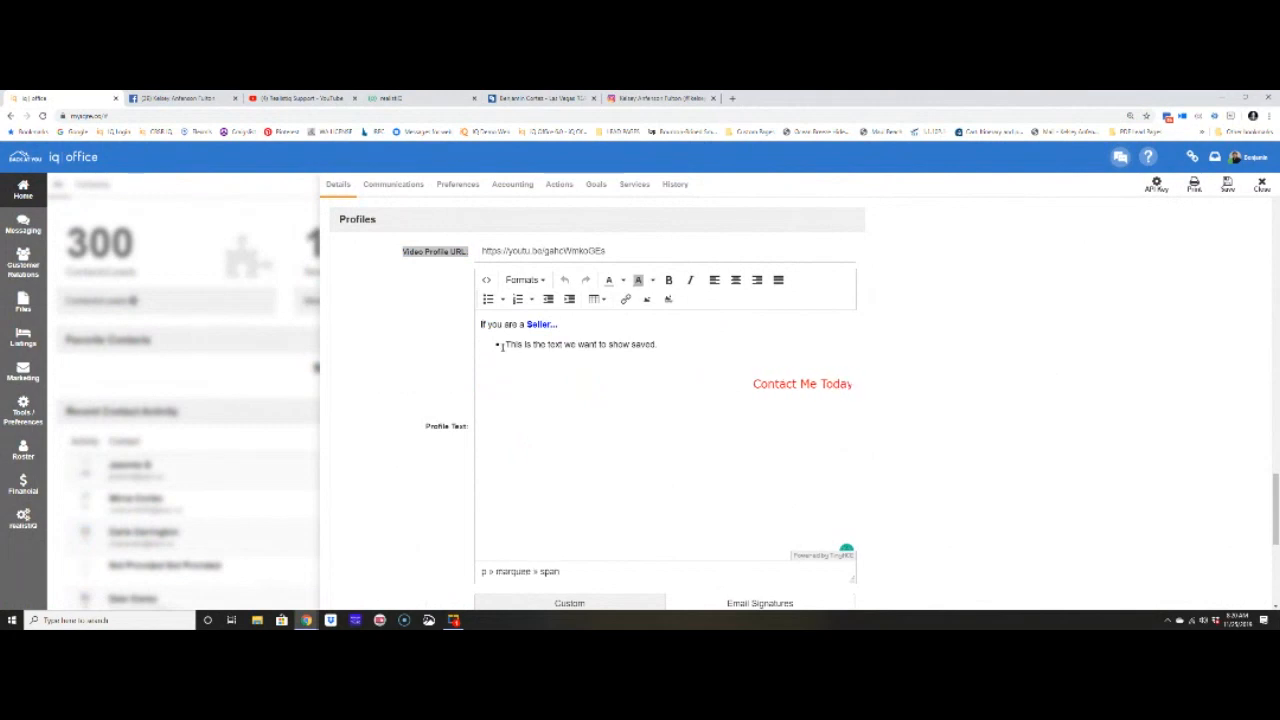
- Check the Seller line's font choices without changing them, then save the agent profile
left_click_drag(481, 324, 606, 344)
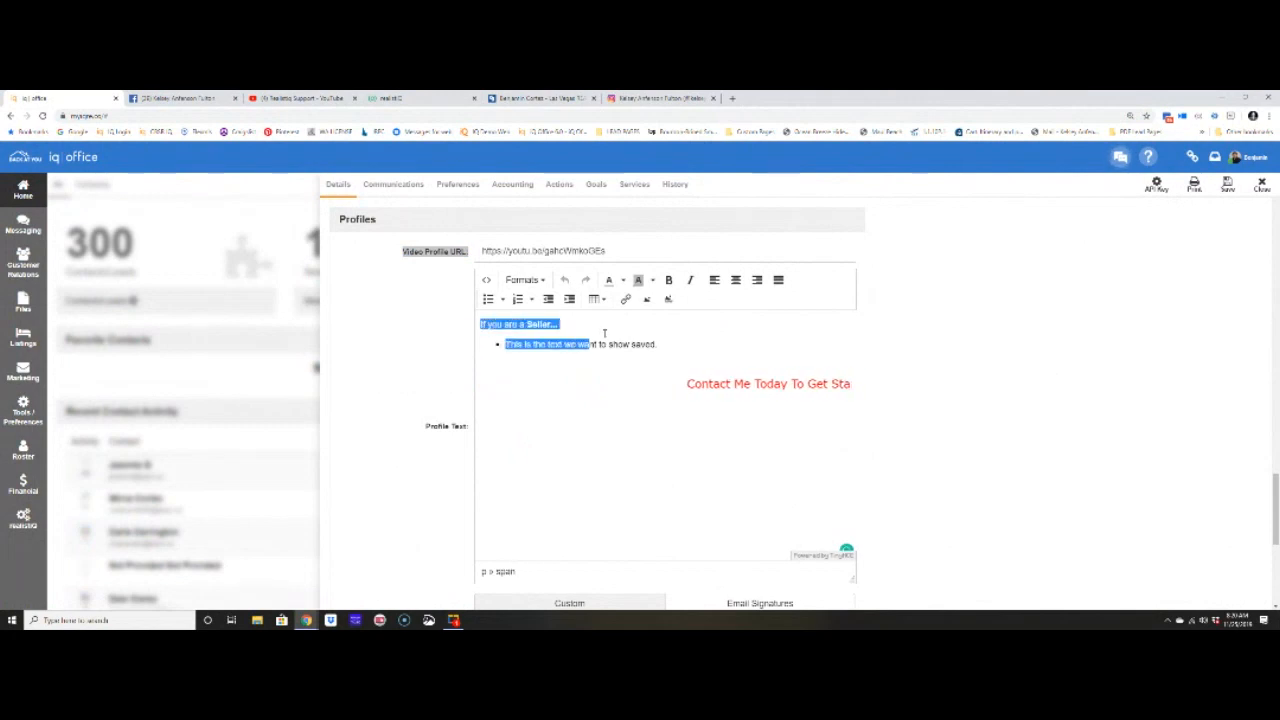
left_click(523, 280)
mouse_move(537, 302)
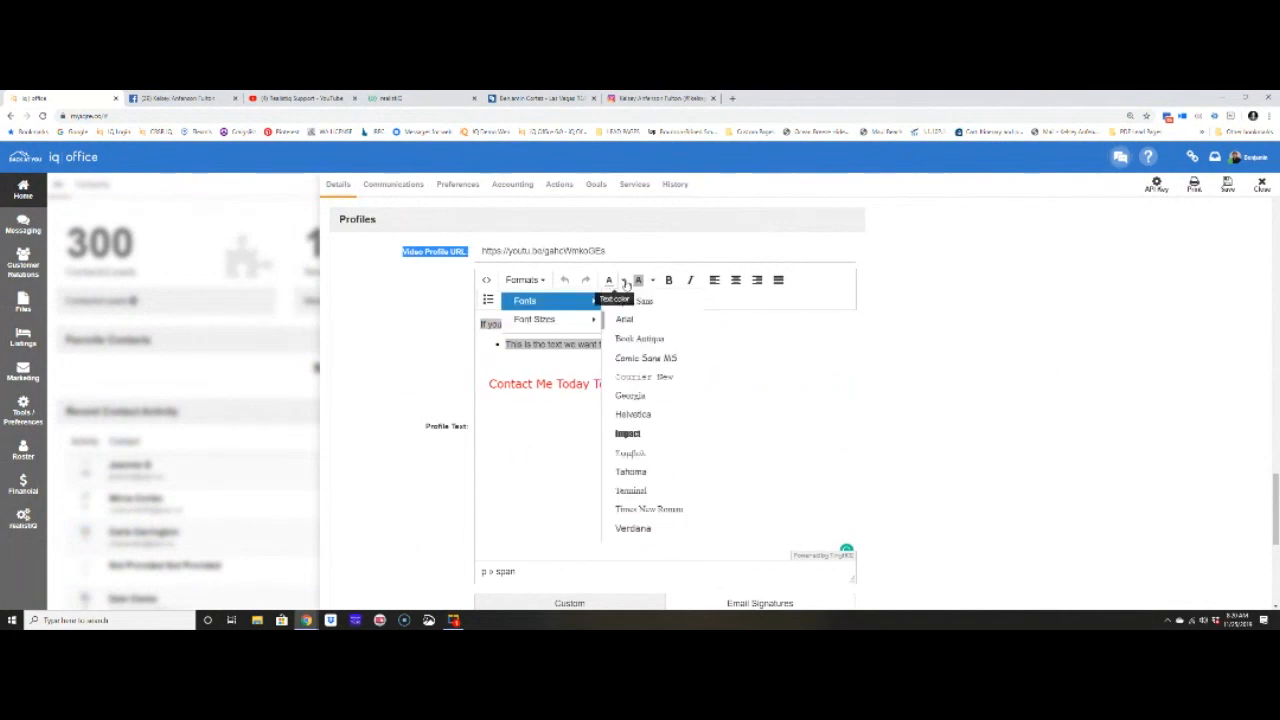
left_click(839, 405)
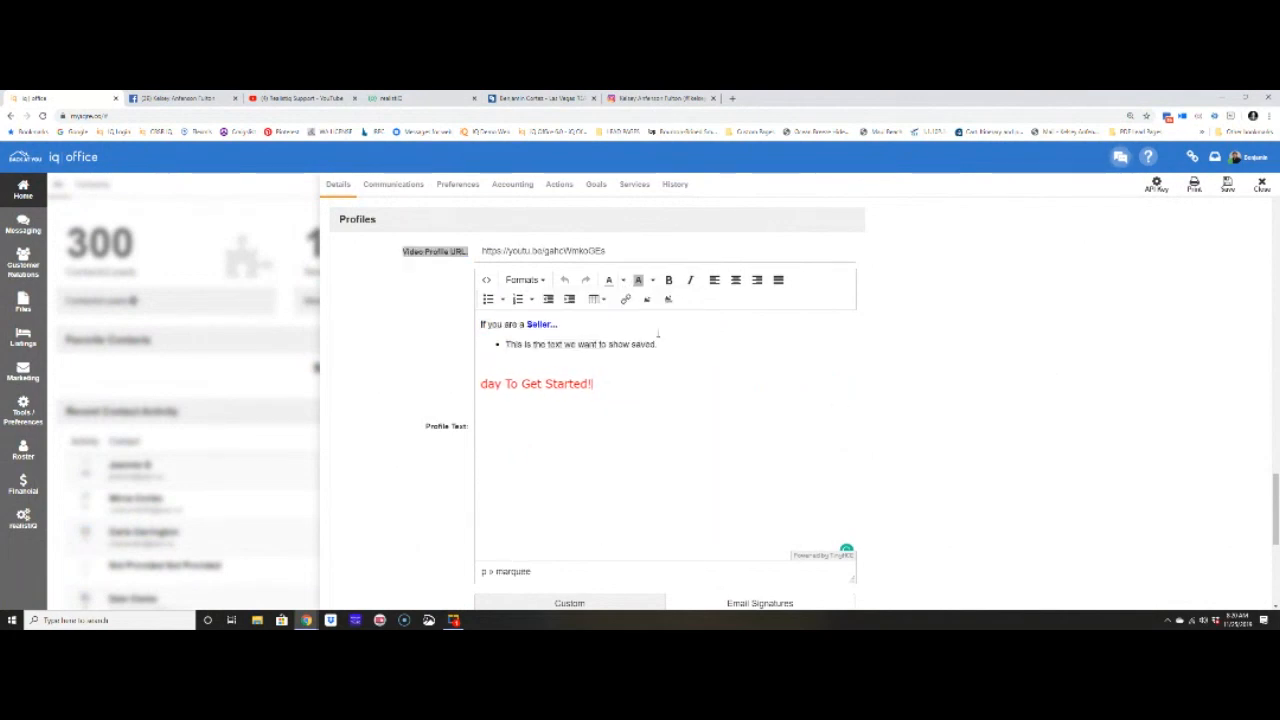
left_click(1227, 187)
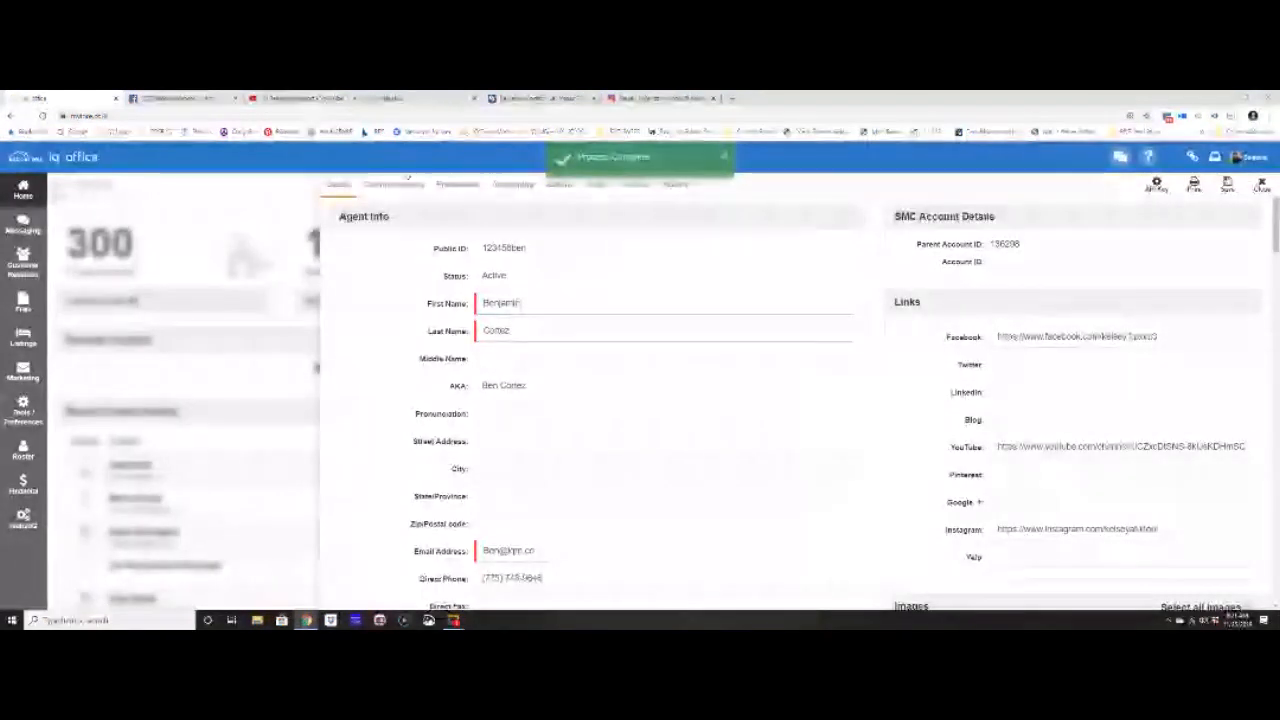
left_click(540, 98)
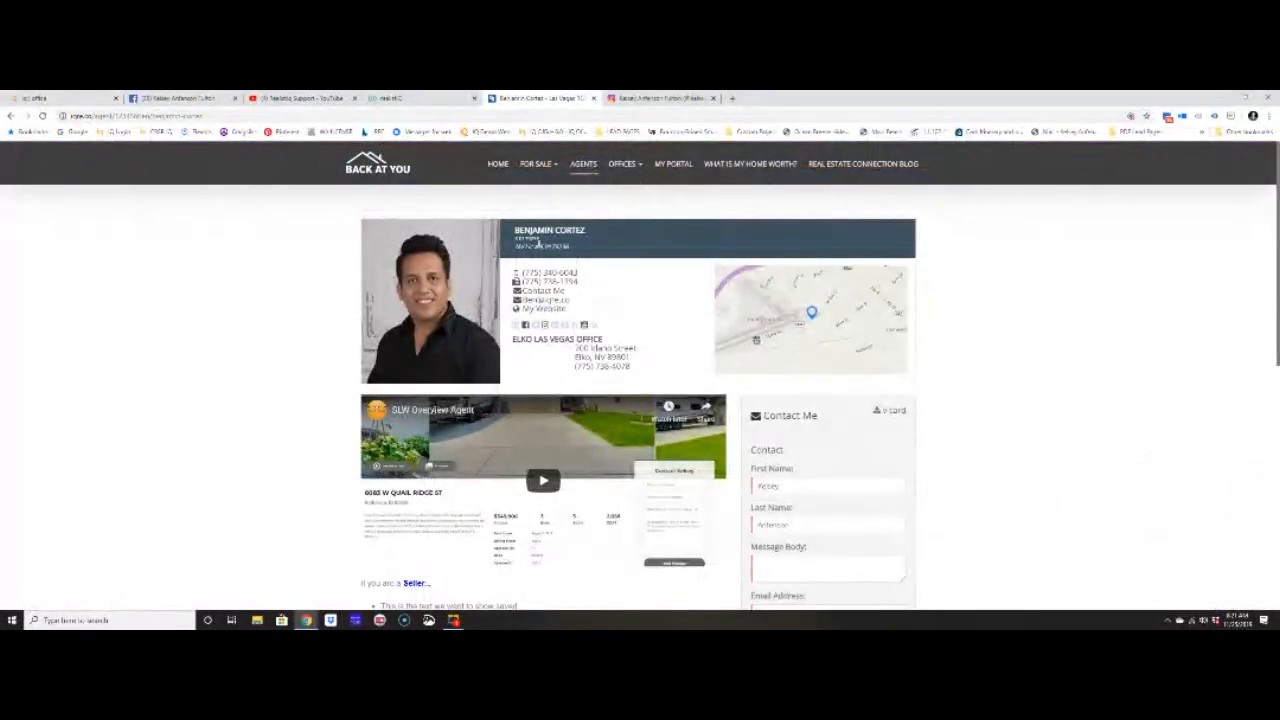
left_click(33, 97)
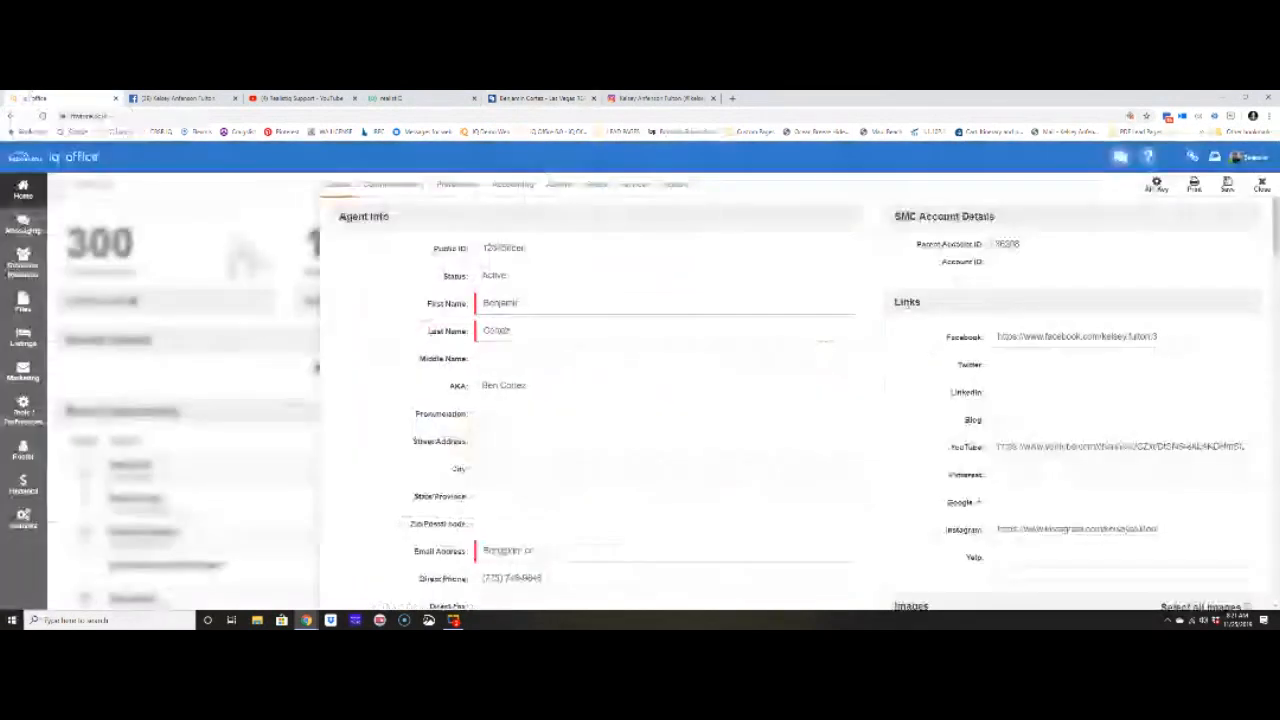
left_click_drag(896, 302, 938, 304)
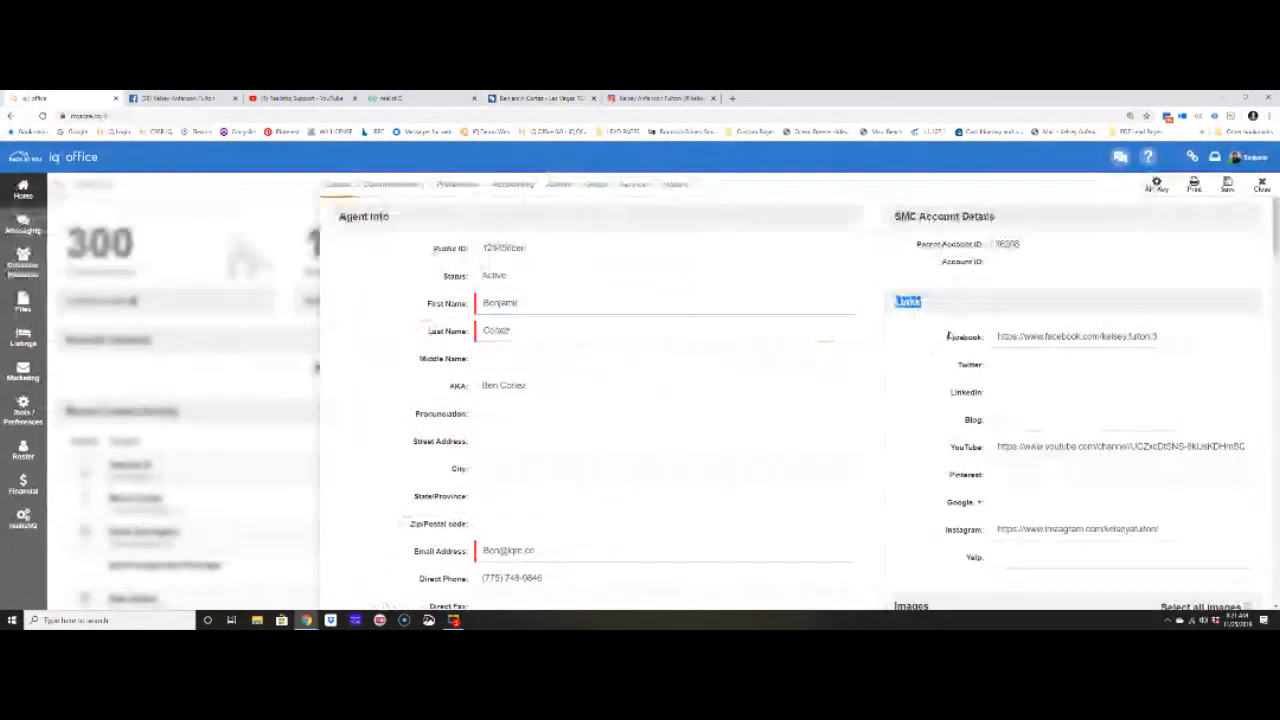
scroll(820, 409, "down", 15)
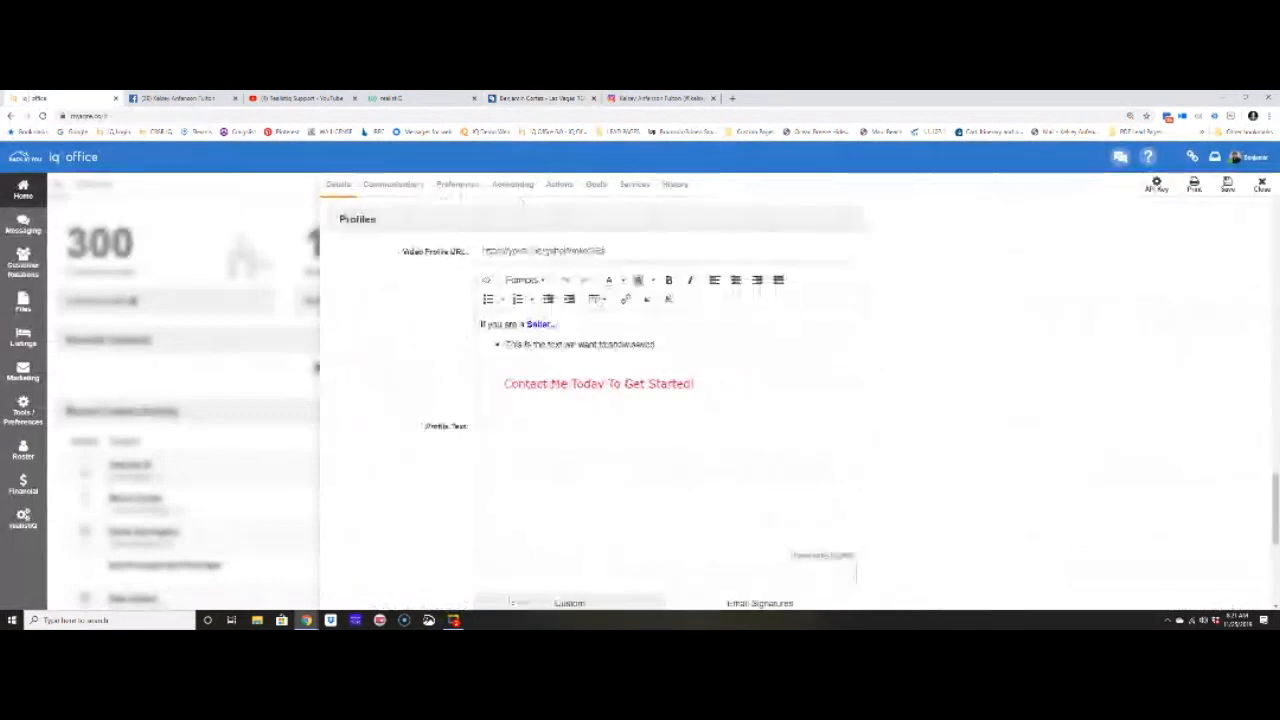